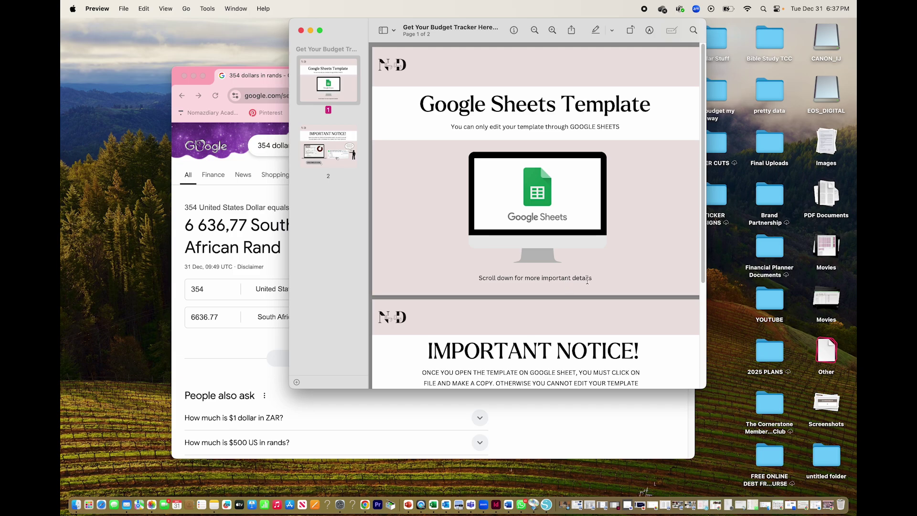
- Follow the Open Template Here link on the second page of the PDF and open it in Google Chrome
scroll(587, 281, down, 2)
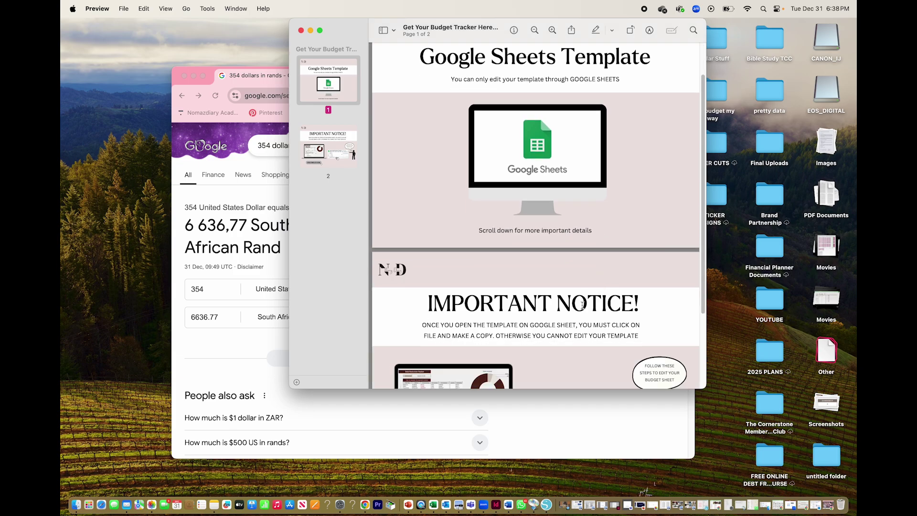
scroll(583, 305, down, 5)
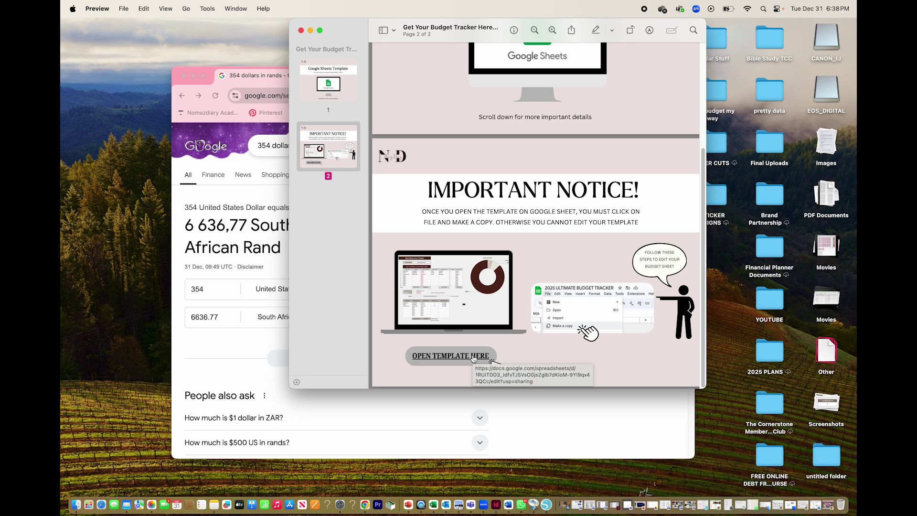
click(473, 357)
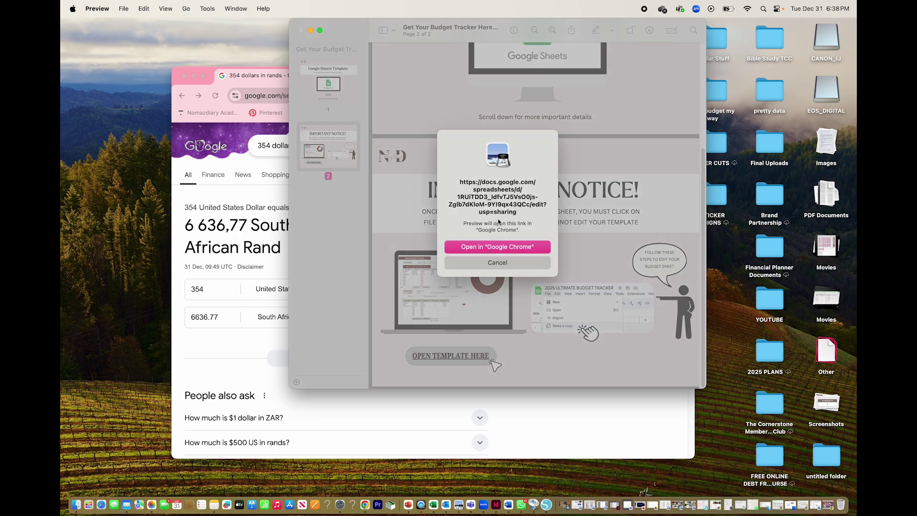
click(498, 247)
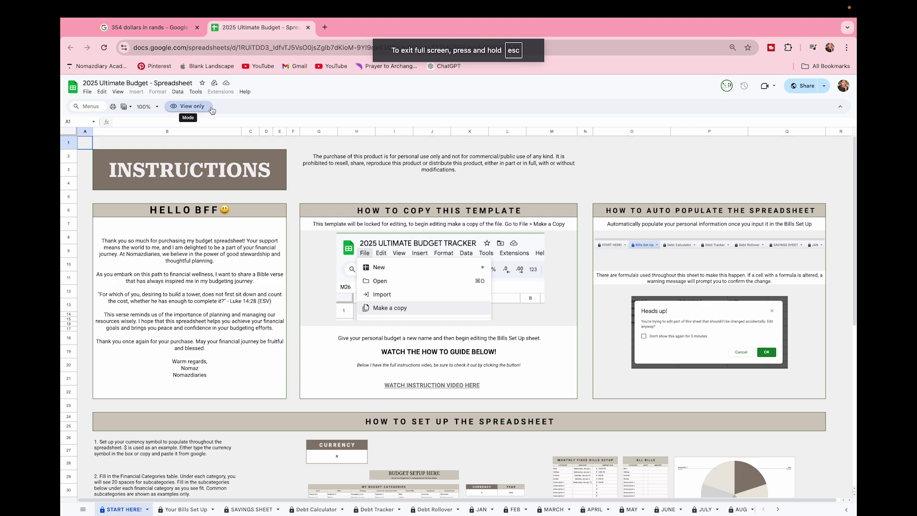
- Make a copy of the template in My Drive, replacing "Copy of" in its name with the owner's first name
click(557, 342)
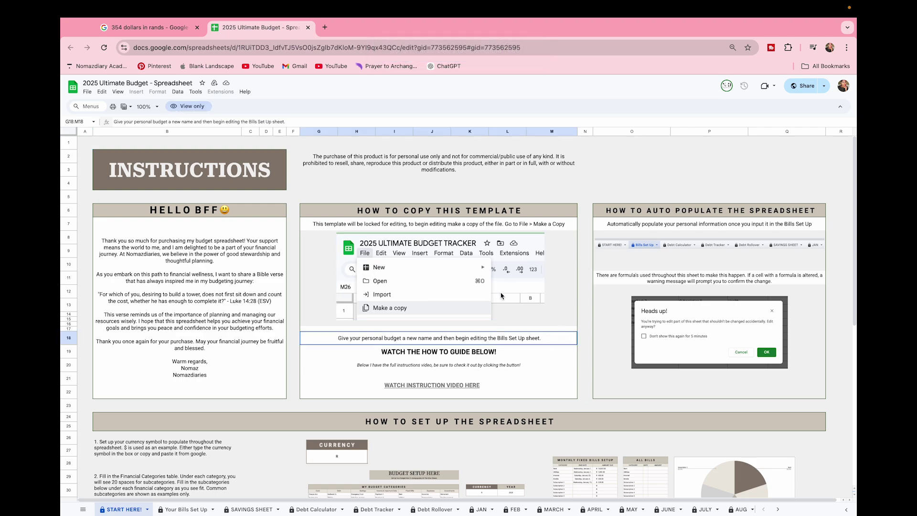
click(589, 180)
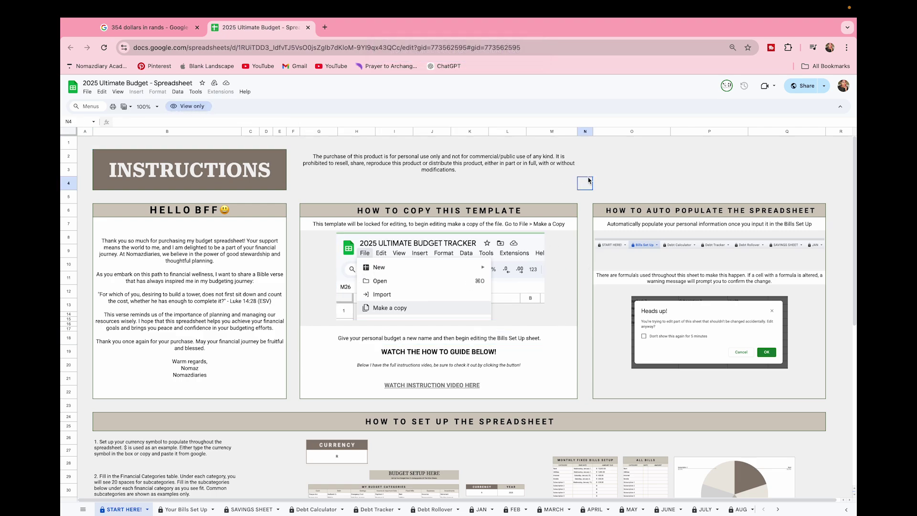
click(592, 293)
click(88, 93)
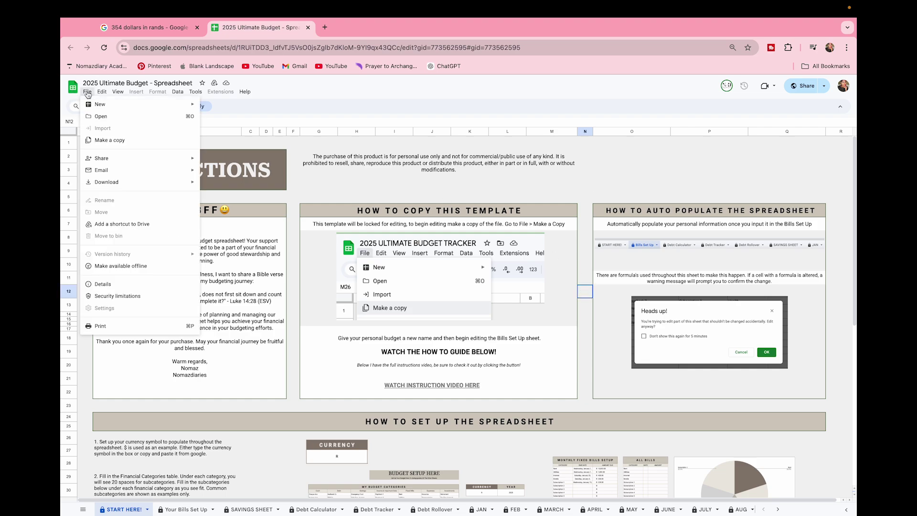
click(110, 142)
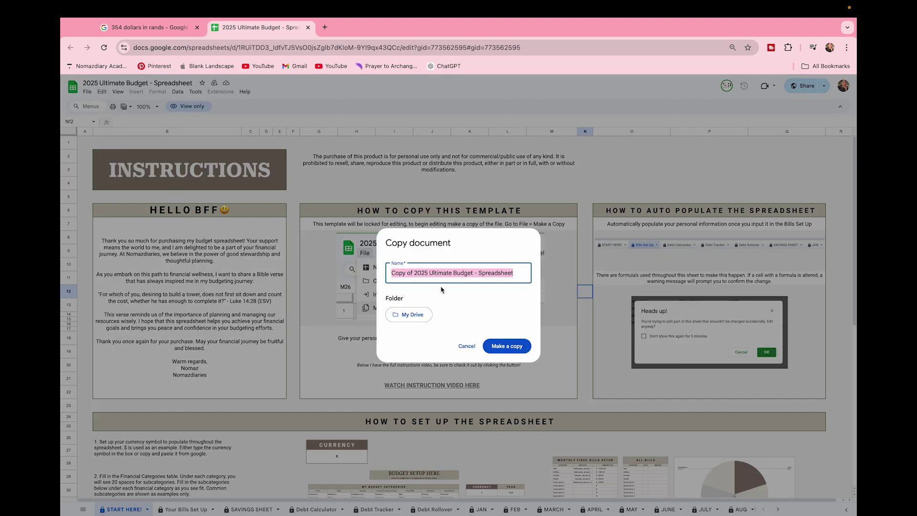
click(413, 274)
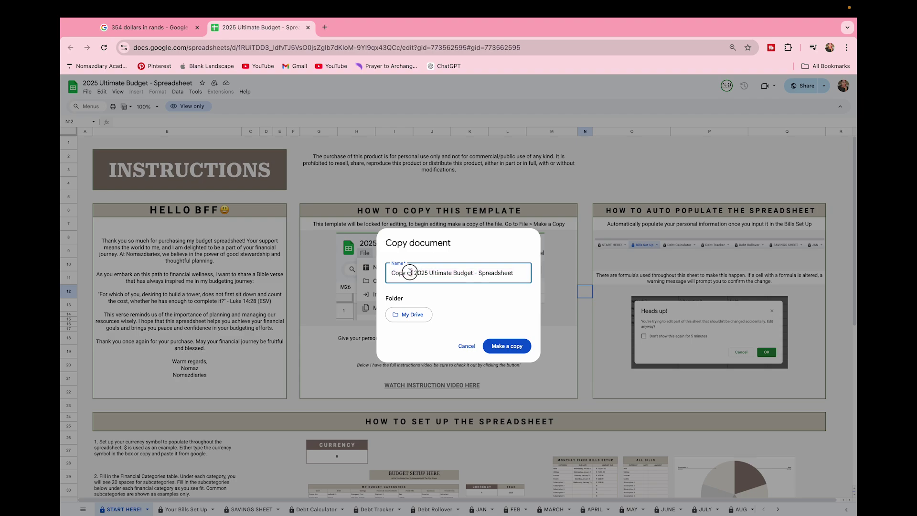
drag(413, 273, 358, 273)
text(Nomaz)
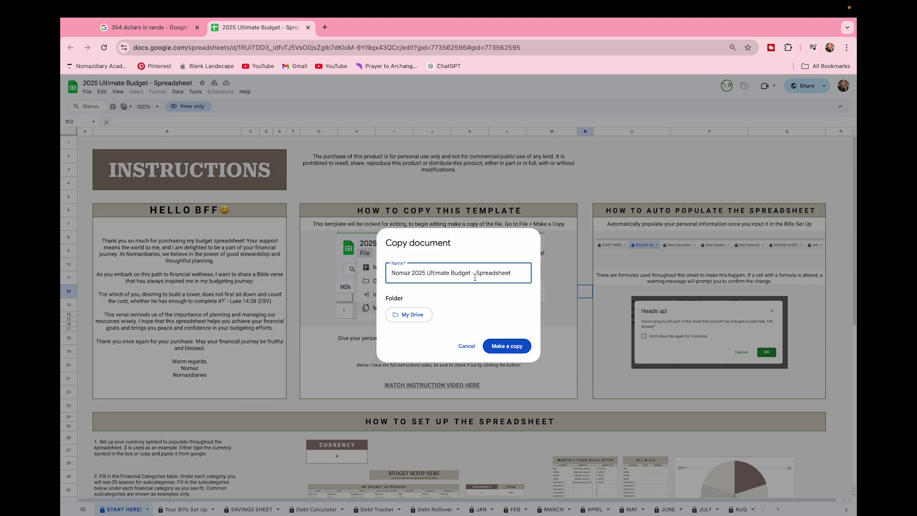
click(503, 349)
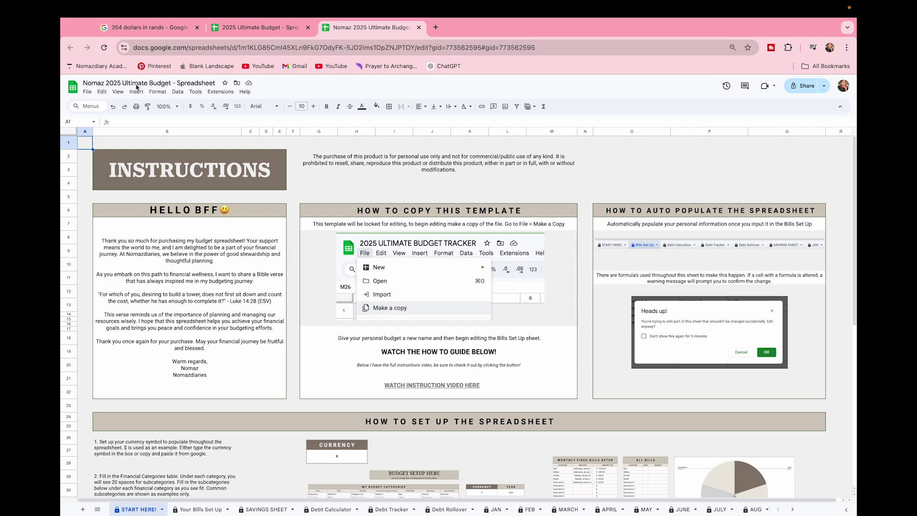
- Close the view-only original template and look through the instructions on the copy's START HERE! sheet
click(256, 27)
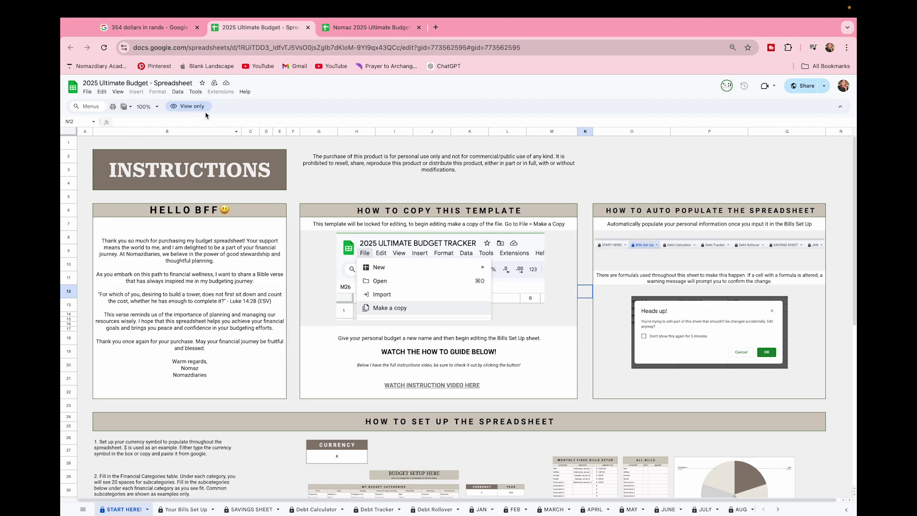
click(308, 27)
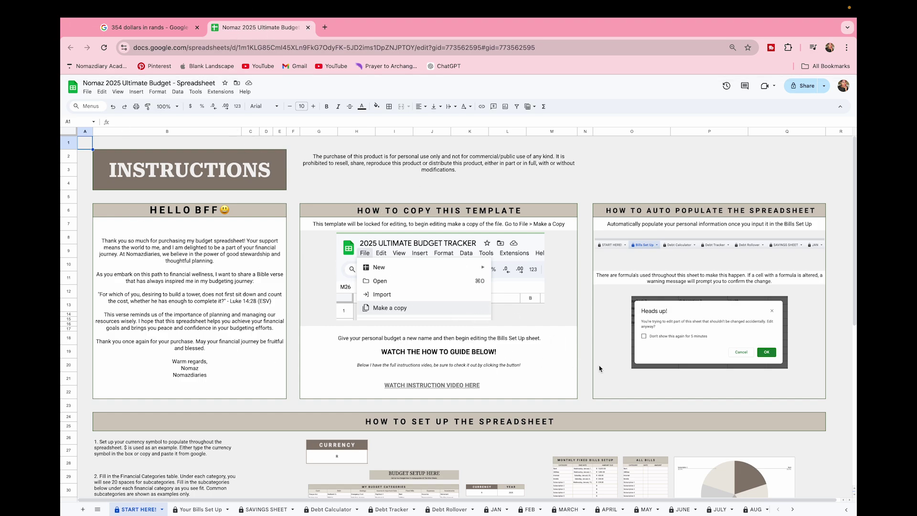
scroll(599, 369, down, 1)
scroll(598, 369, down, 6)
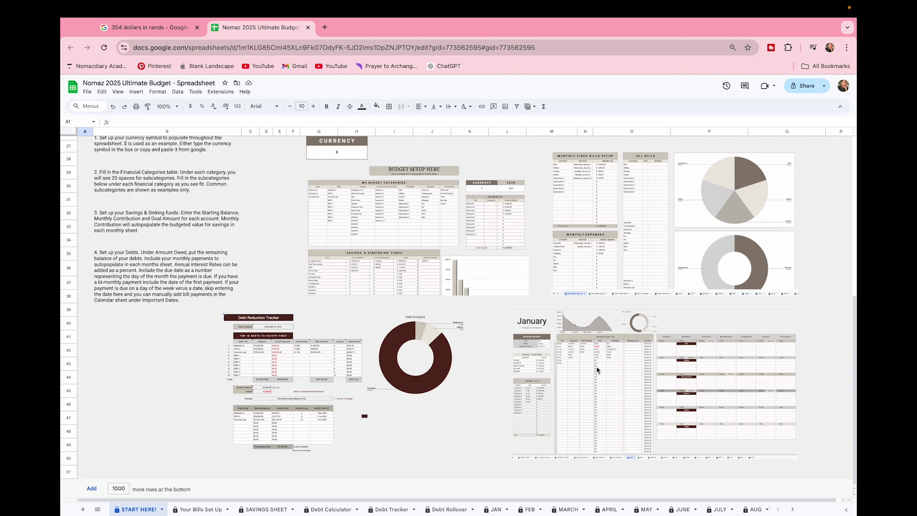
scroll(597, 369, up, 7)
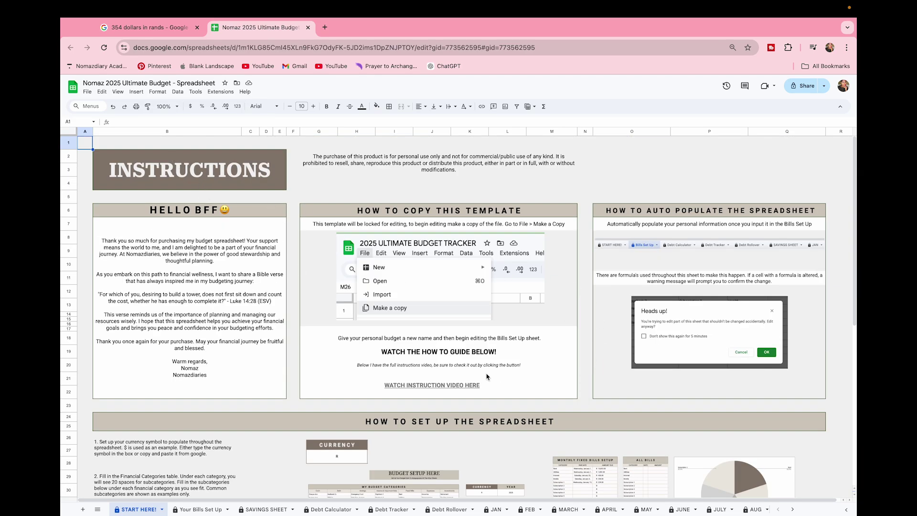
scroll(486, 376, down, 3)
scroll(487, 377, up, 3)
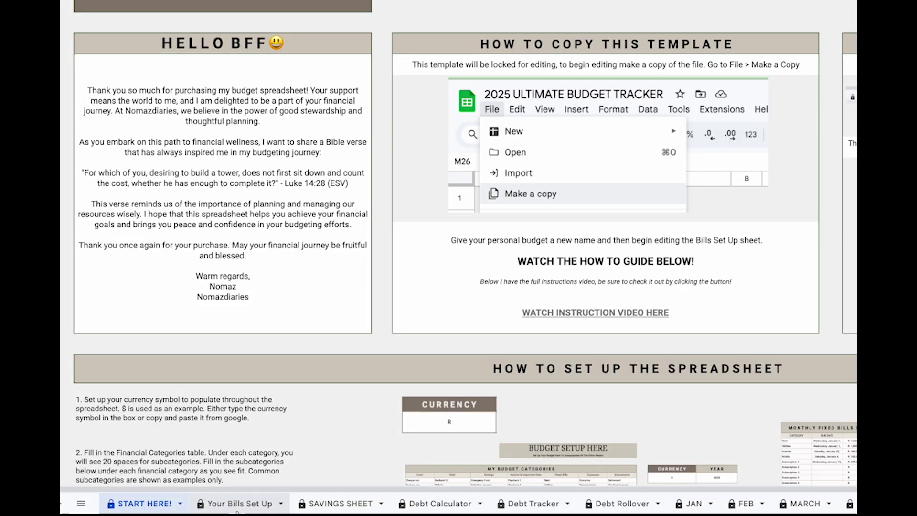
- On the Your Bills Set Up sheet, add "Credit Card" below Physical Cash in the Cash category
click(206, 510)
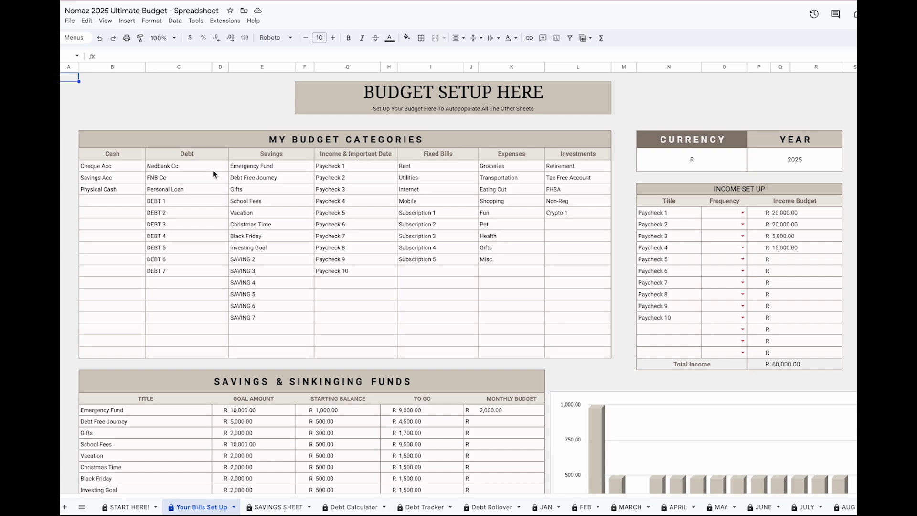
click(123, 172)
click(123, 178)
click(123, 185)
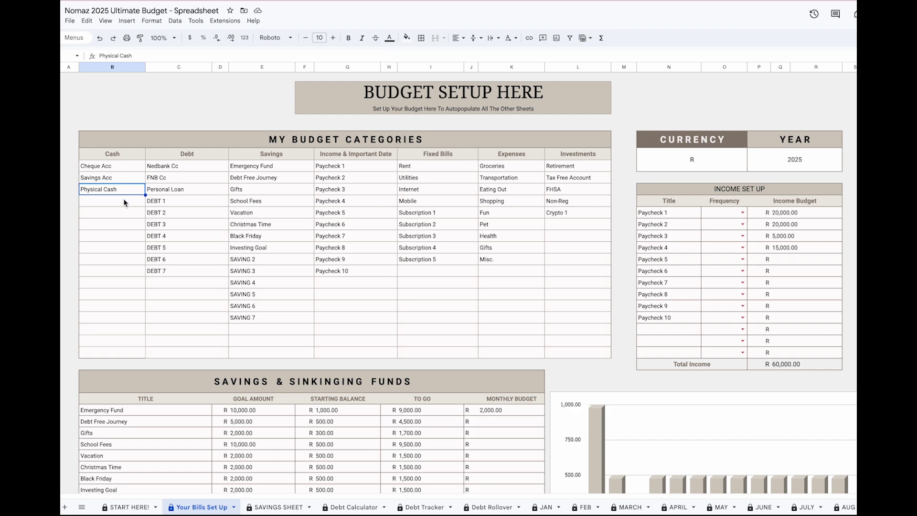
click(127, 169)
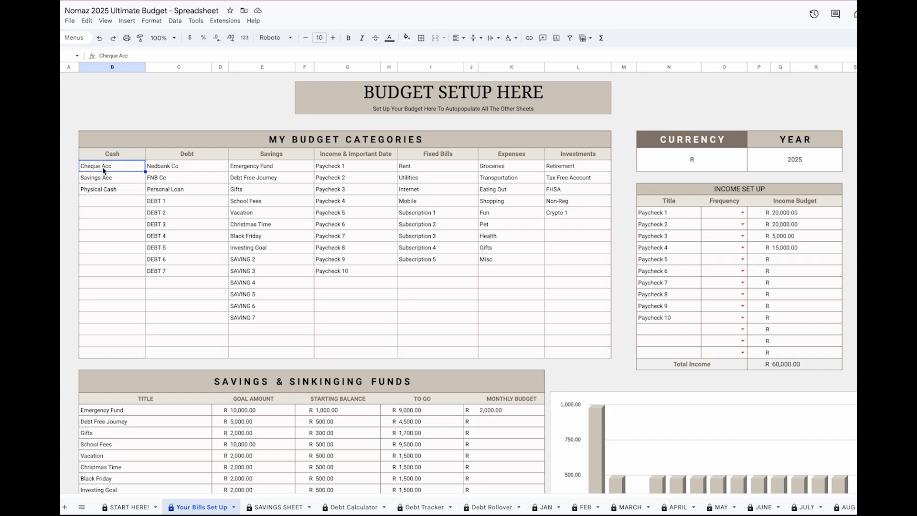
click(116, 181)
click(116, 191)
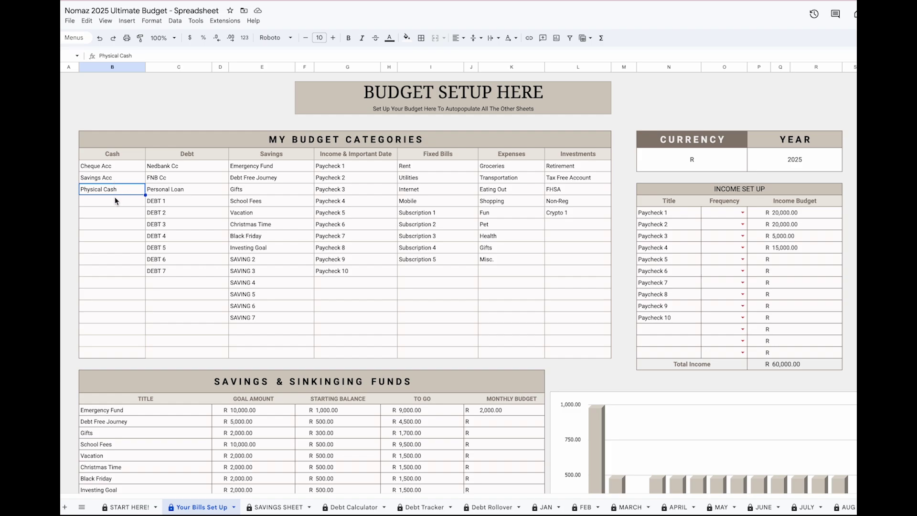
click(115, 201)
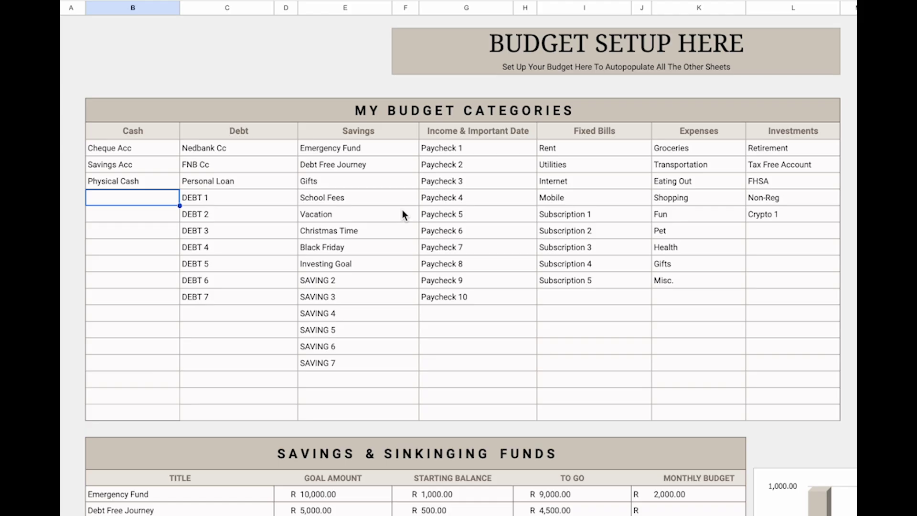
text(Credit)
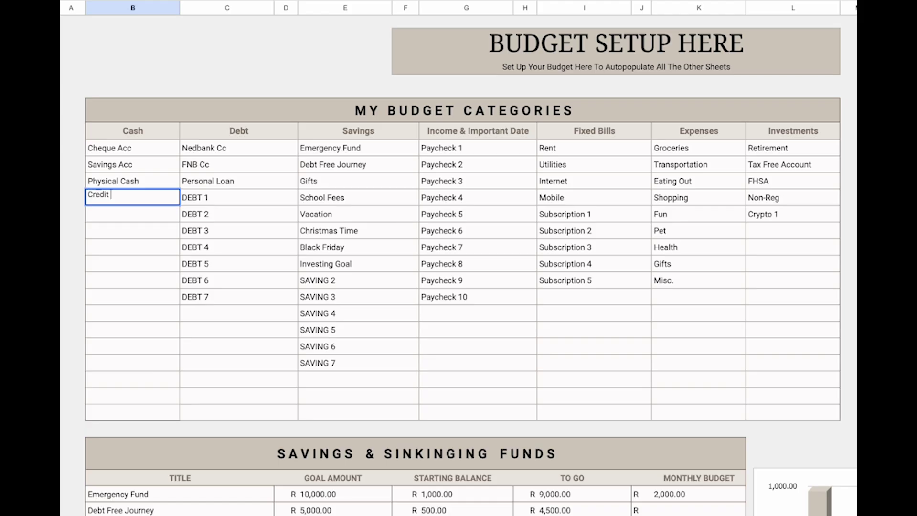
text( Card)
click(228, 220)
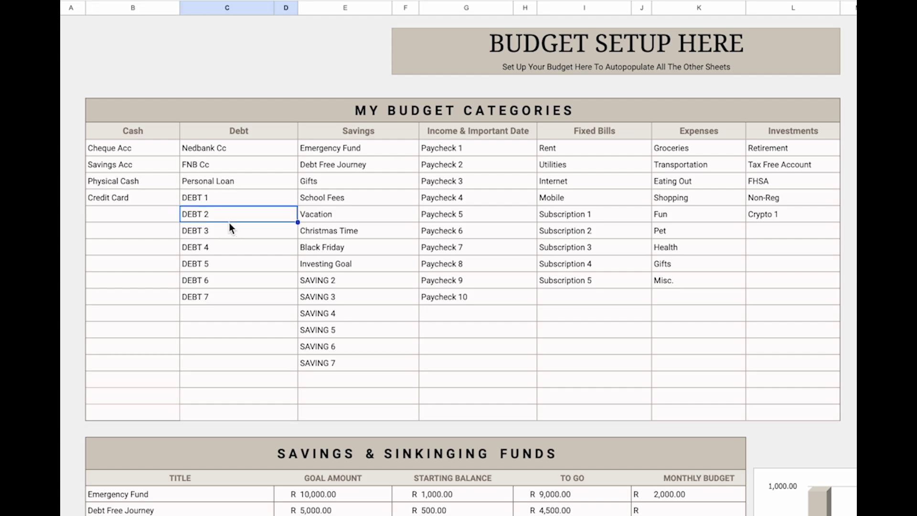
- Examine the sample entries in the Debt category and the Savings category from Emergency Fund to Investing Goal
click(221, 151)
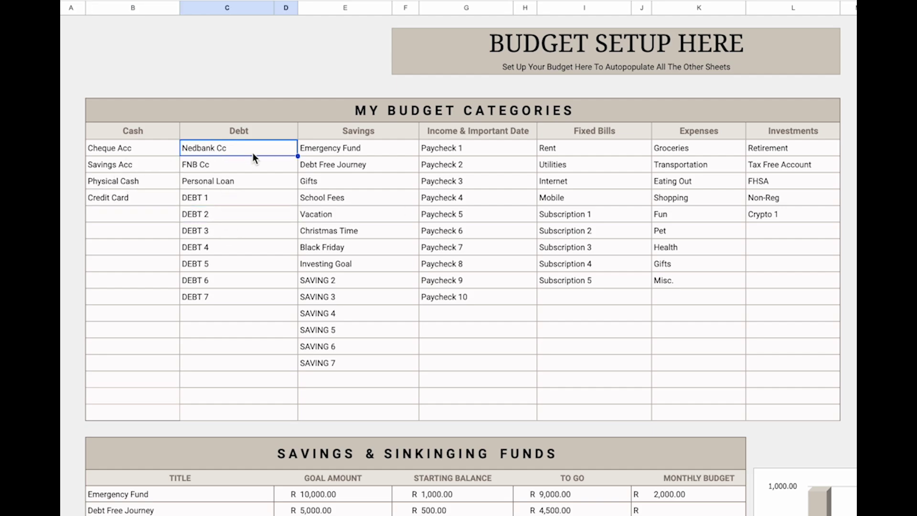
click(248, 167)
click(248, 184)
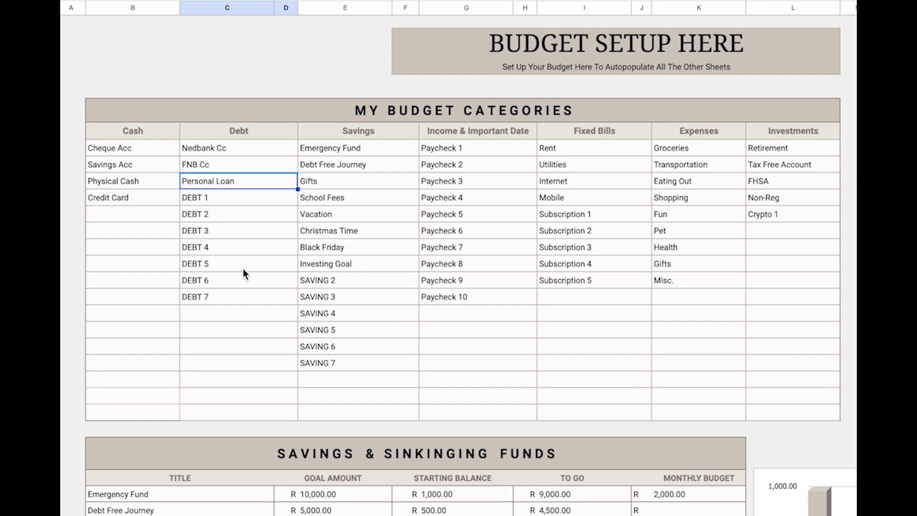
click(243, 152)
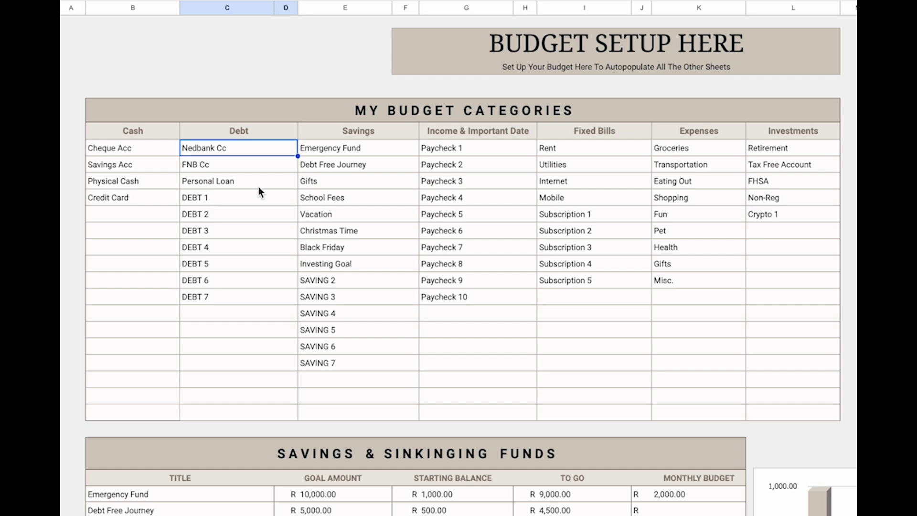
click(376, 152)
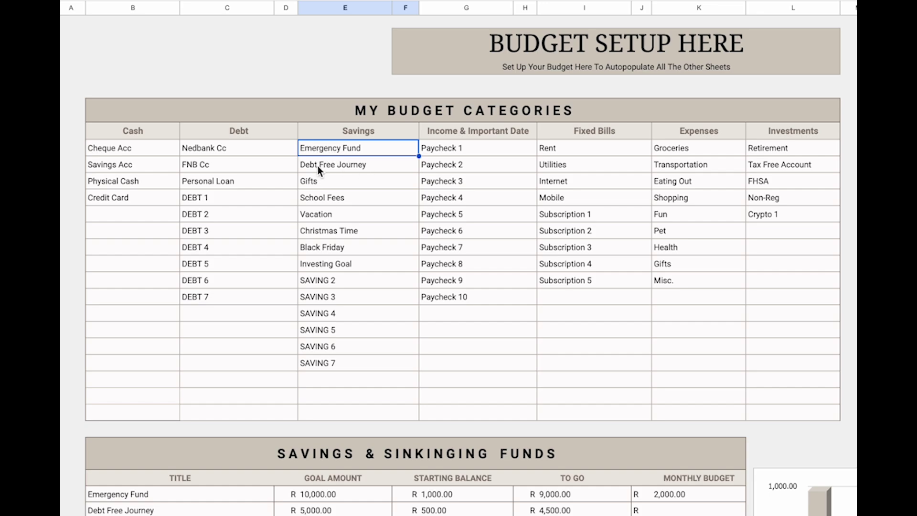
click(337, 168)
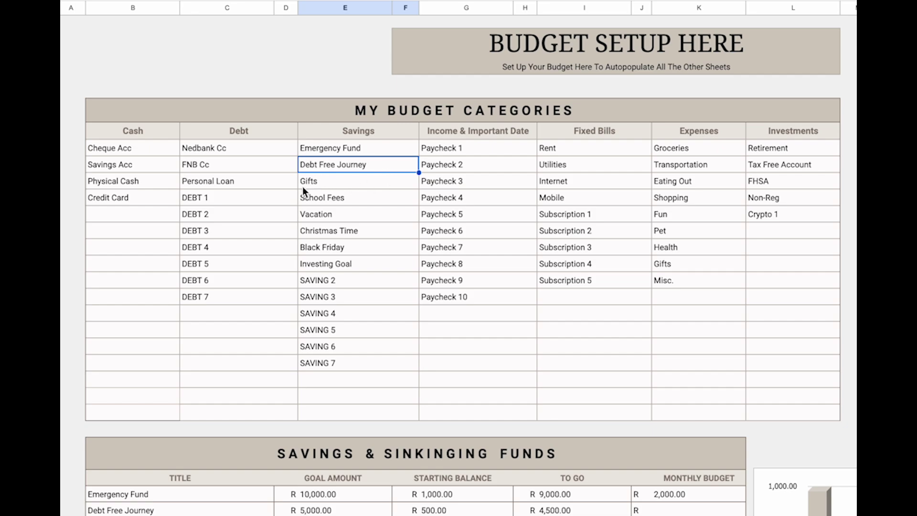
click(335, 182)
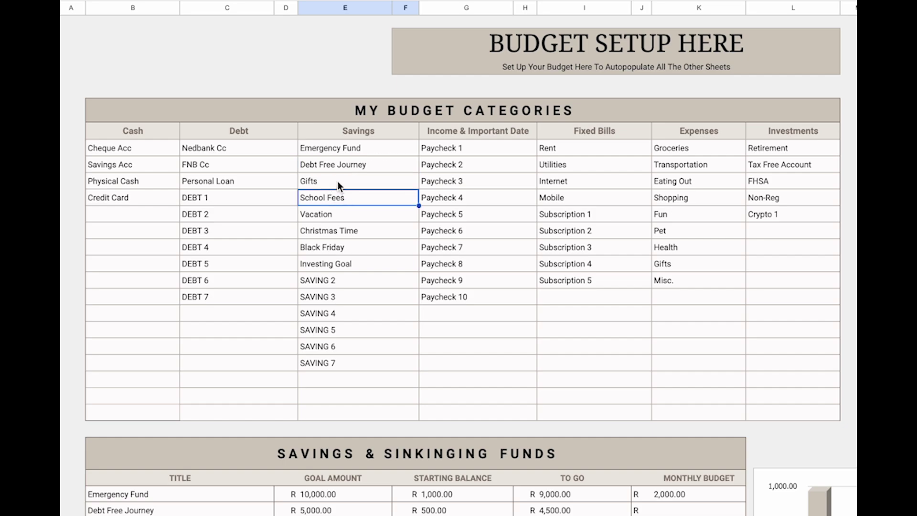
click(320, 200)
click(340, 215)
click(357, 242)
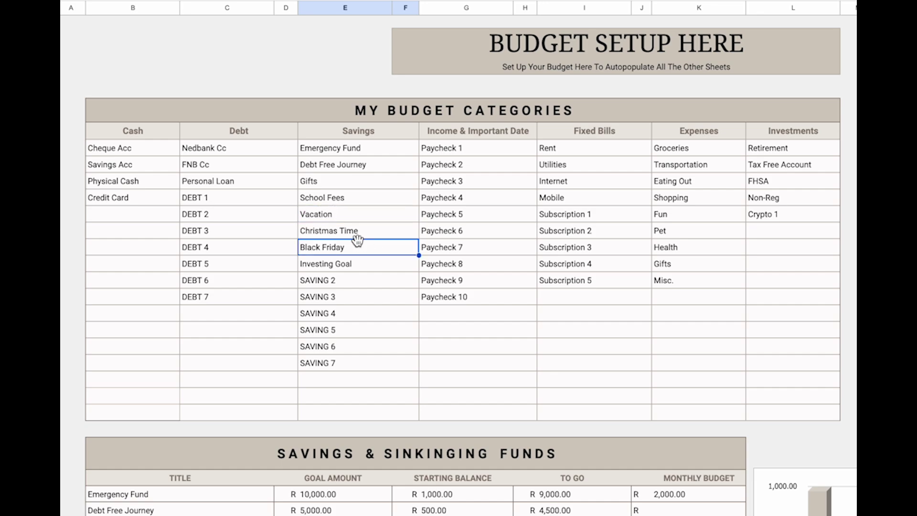
click(359, 268)
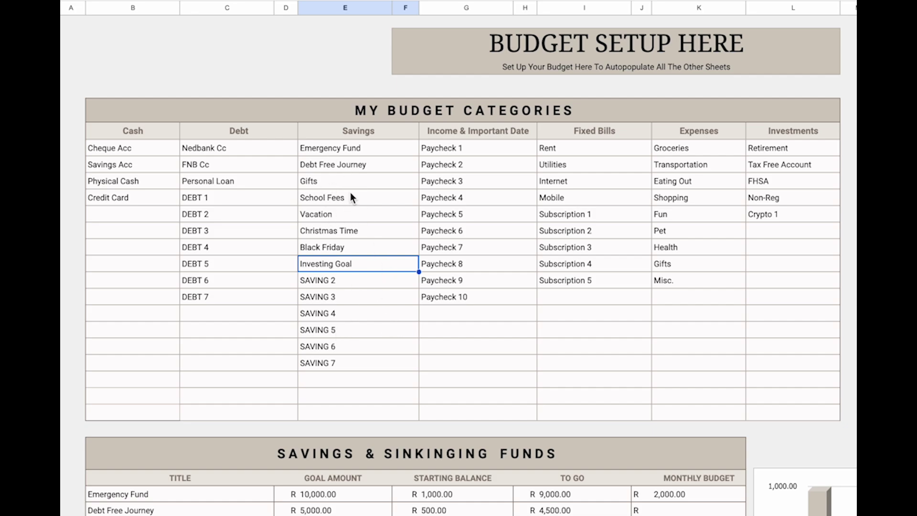
- Replace the Gifts entry in the Savings category with "My Teeth Makeover"
click(332, 184)
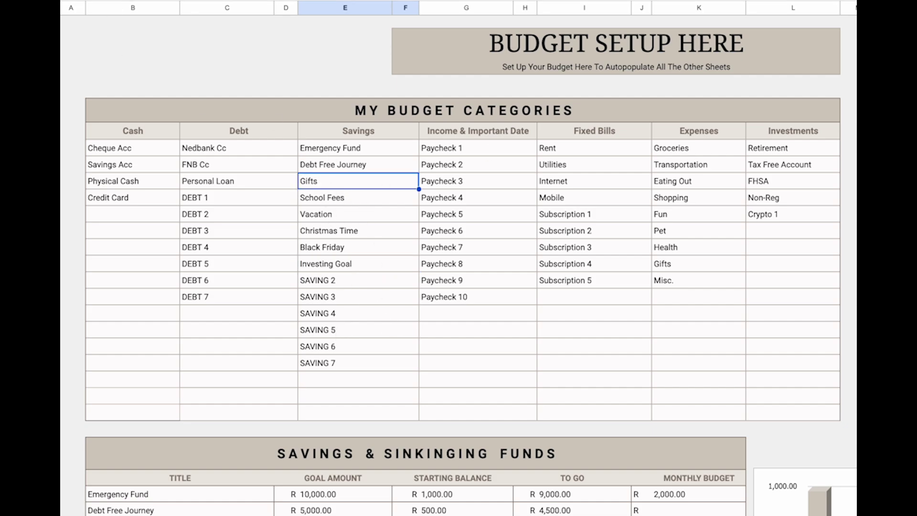
double_click(333, 185)
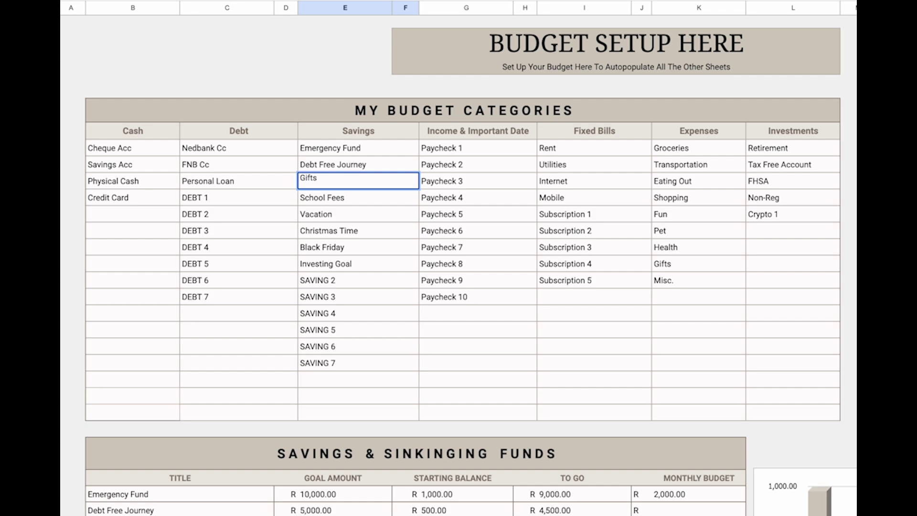
key(BackSpace)
key(BackSpace)
key(BackSpace)
key(BackSpace)
key(BackSpace)
text(My Teeth make)
key(BackSpace)
key(BackSpace)
key(BackSpace)
key(BackSpace)
text(Makeover)
click(367, 197)
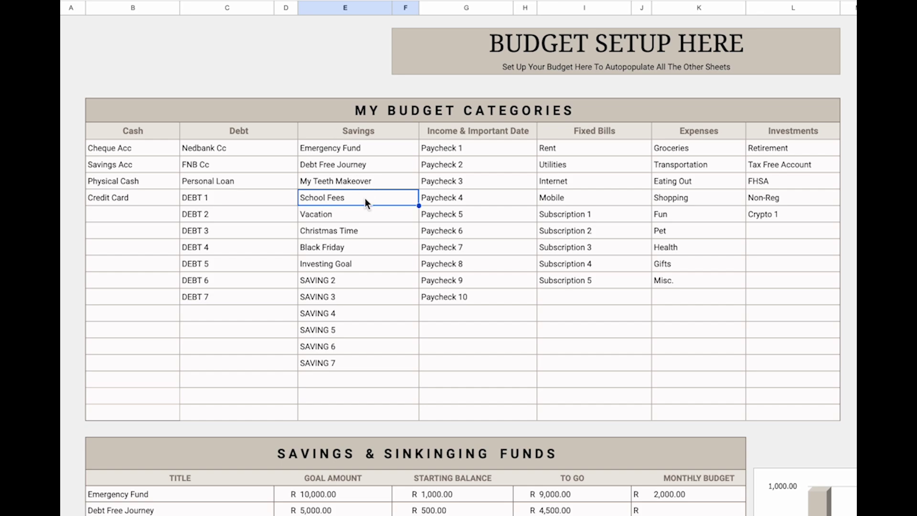
click(365, 182)
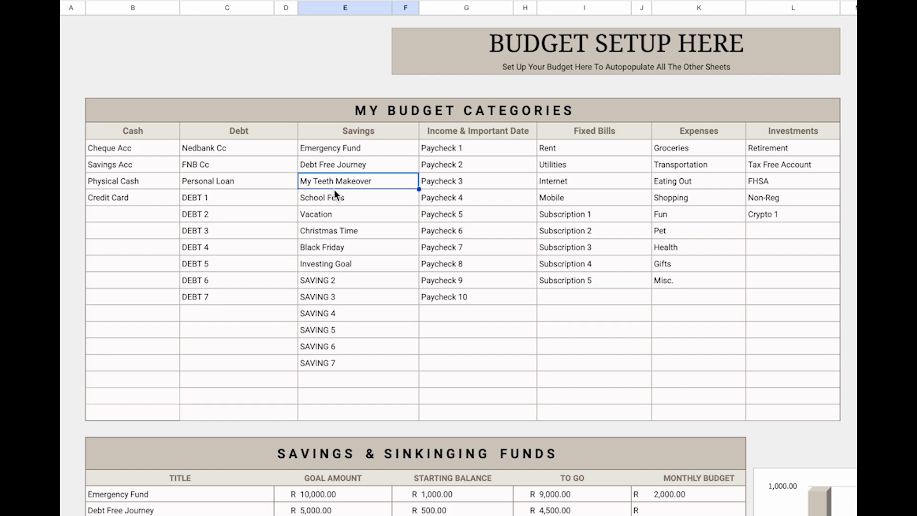
- Replace the SAVING 2 entry in the Savings category with "Gifts"
click(355, 277)
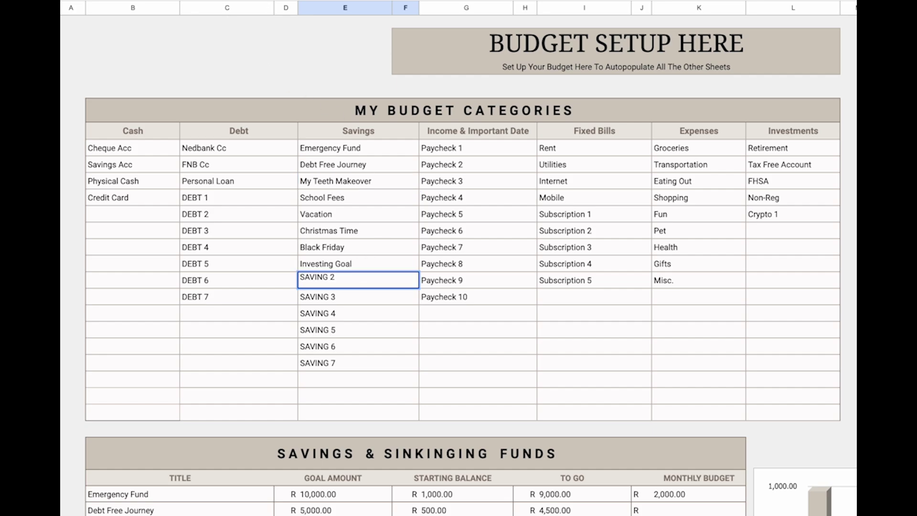
text(Gifts)
click(352, 312)
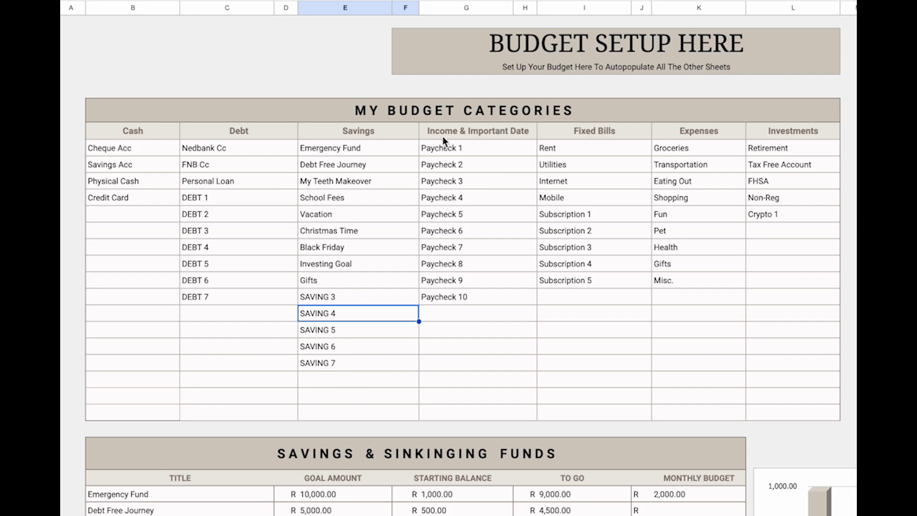
- Replace the Paycheck 6 entry in the Income & Important Date category with "Valetines Day"
click(478, 136)
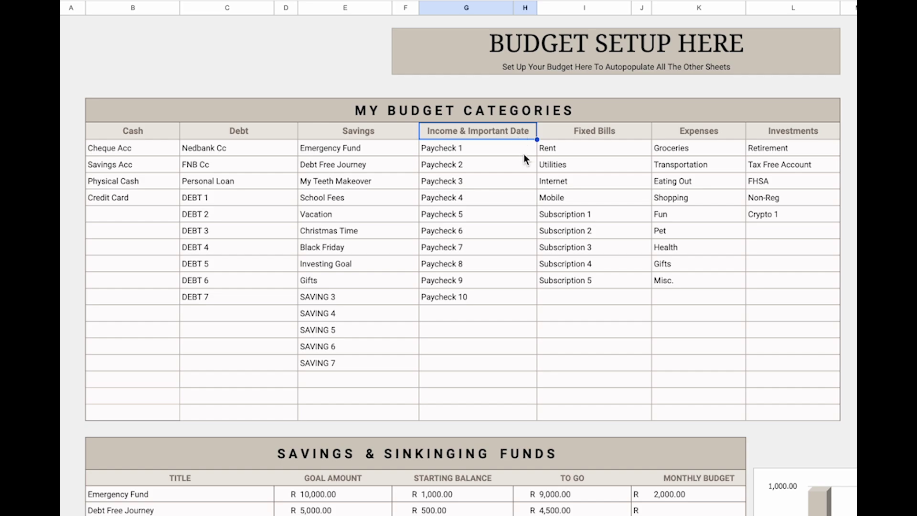
click(464, 153)
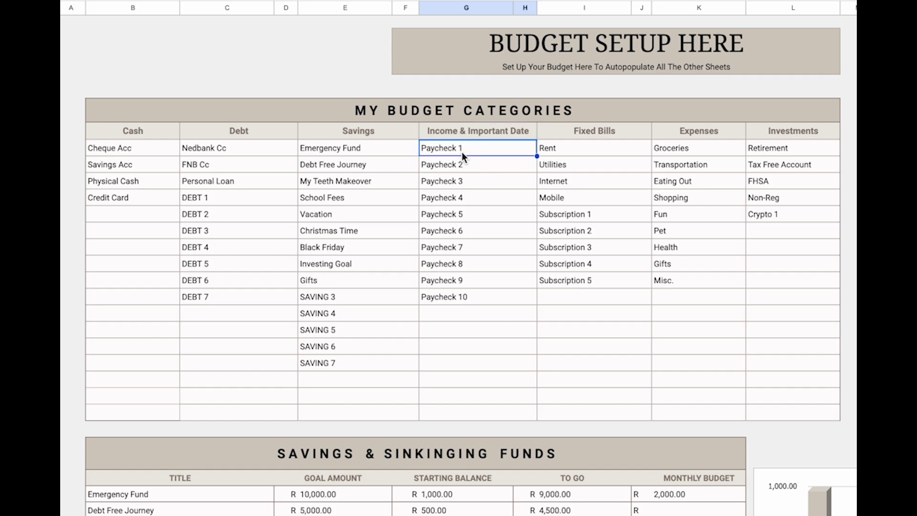
click(463, 164)
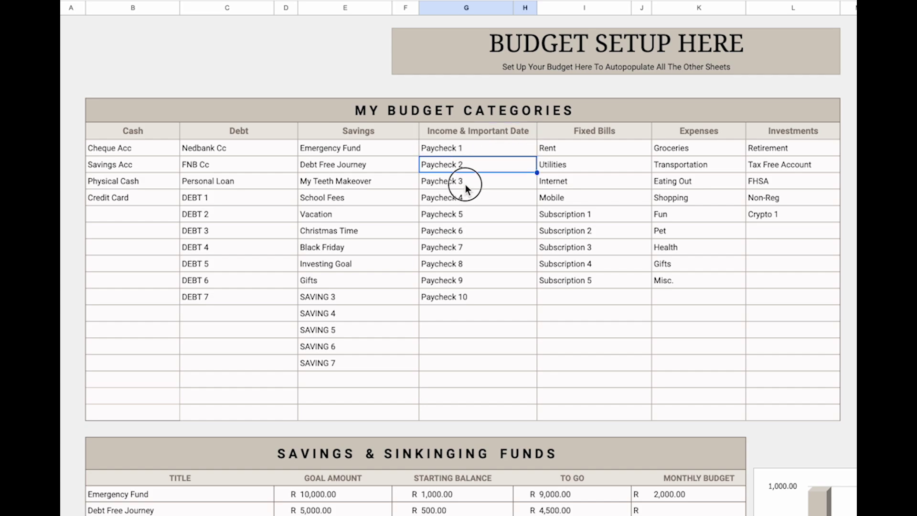
click(465, 184)
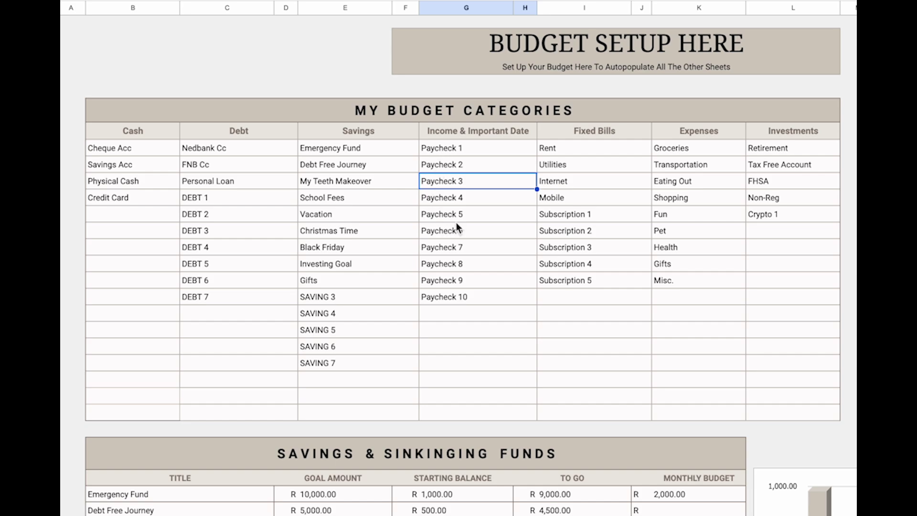
click(479, 217)
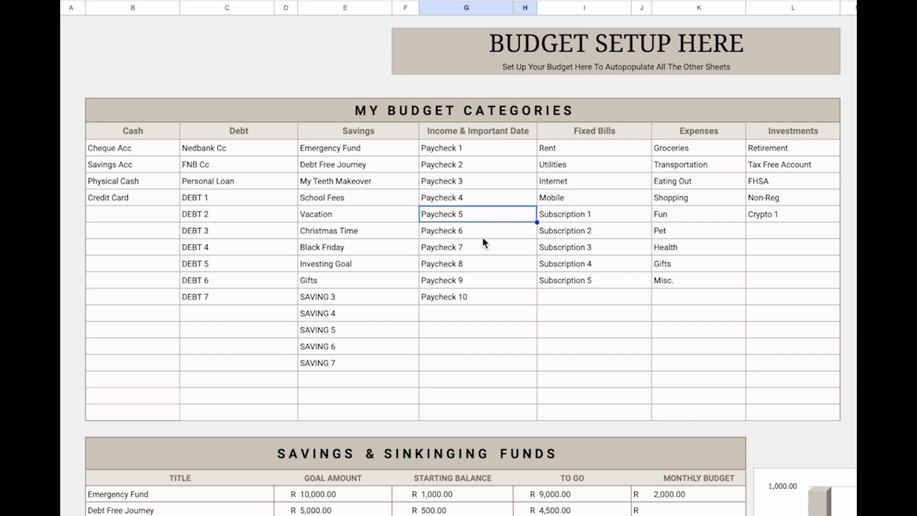
click(483, 235)
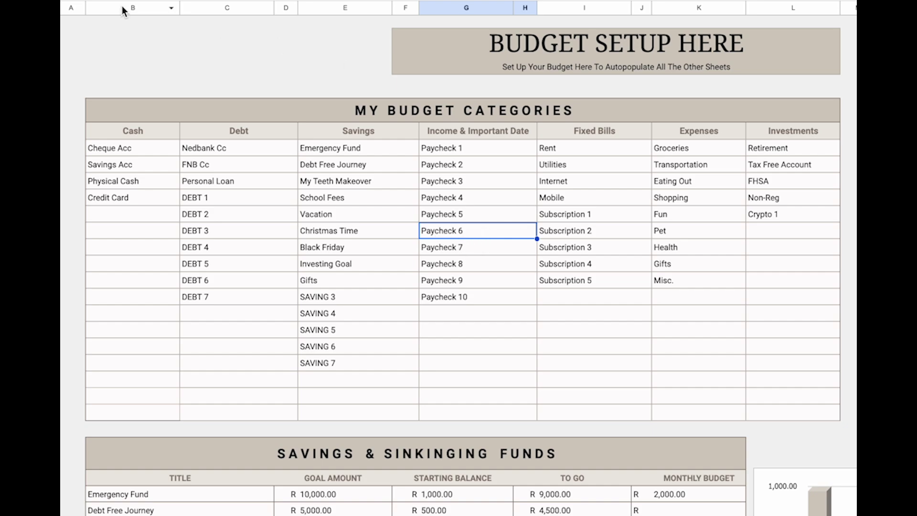
double_click(442, 235)
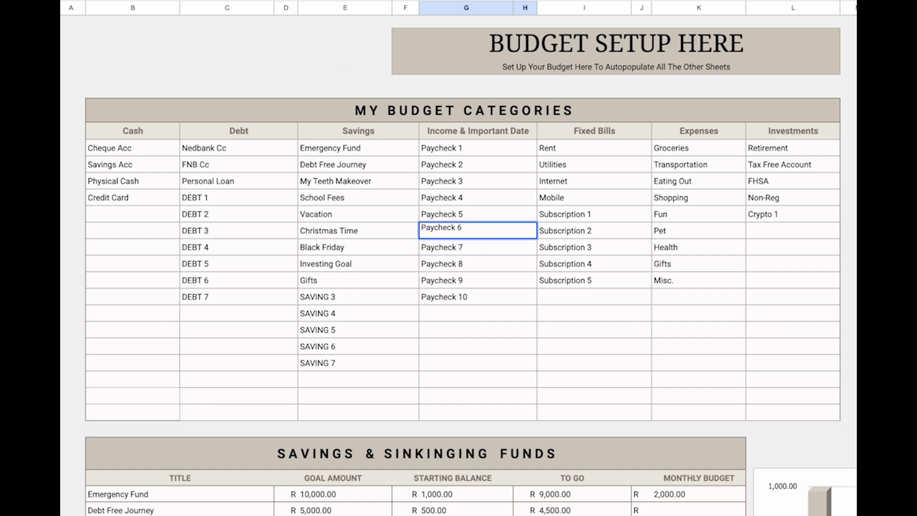
key(super+a)
text(V)
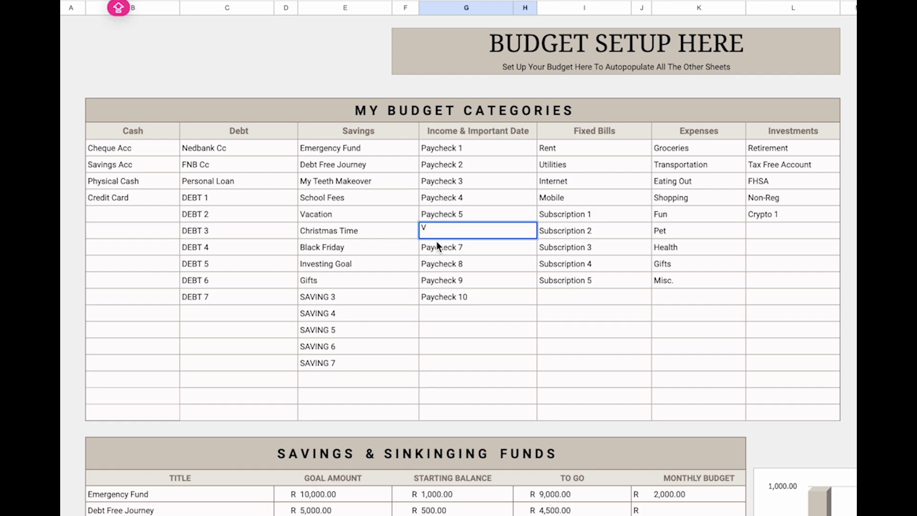
key(Caps_Lock)
text(alent)
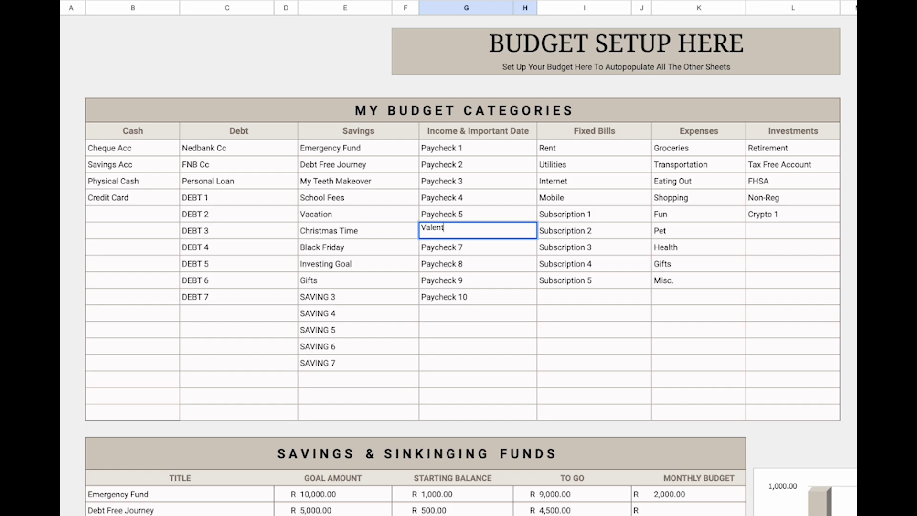
key(BackSpace)
key(BackSpace)
text(tin es Day)
- Replace Paycheck 7 with "My Birthday" and Paycheck 8 and Paycheck 9 with the birthdays of two named people
click(480, 251)
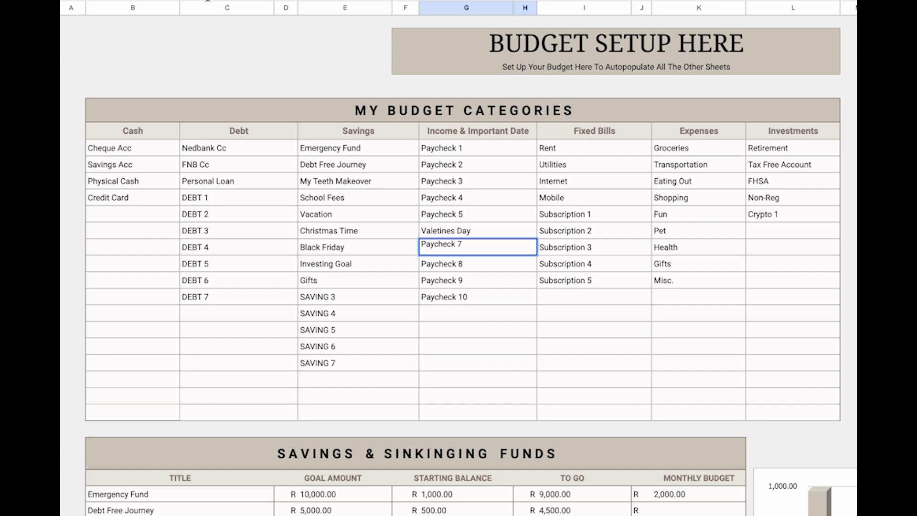
text(My Birthday)
click(479, 269)
key(Return)
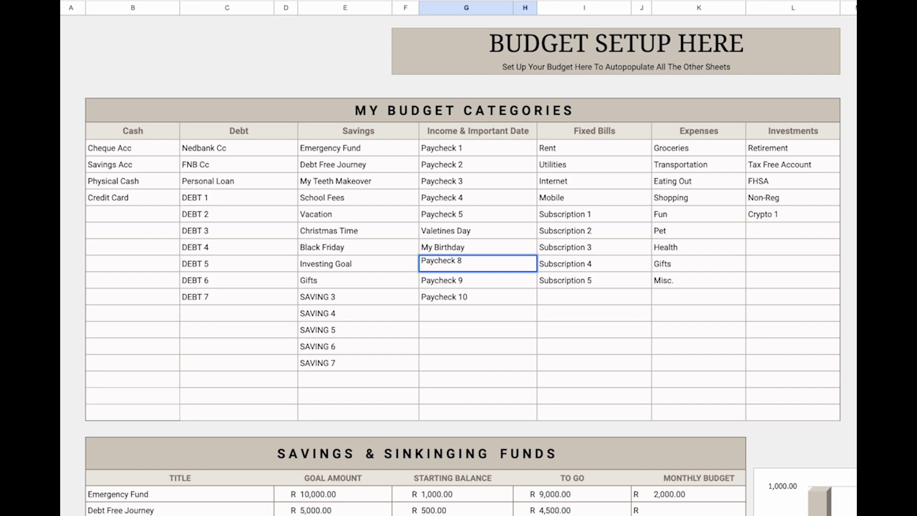
text(KB Birthday)
click(490, 281)
click(163, 1)
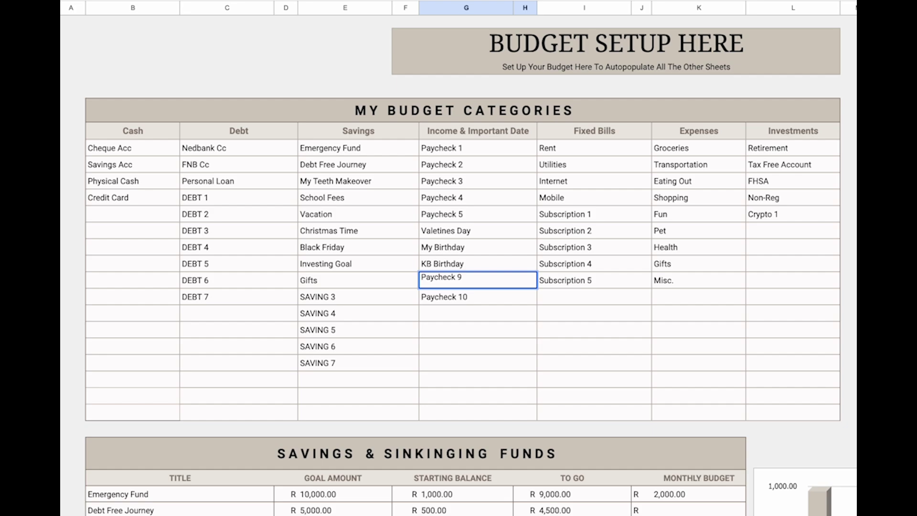
text(Skylar Birthday)
click(458, 331)
click(468, 252)
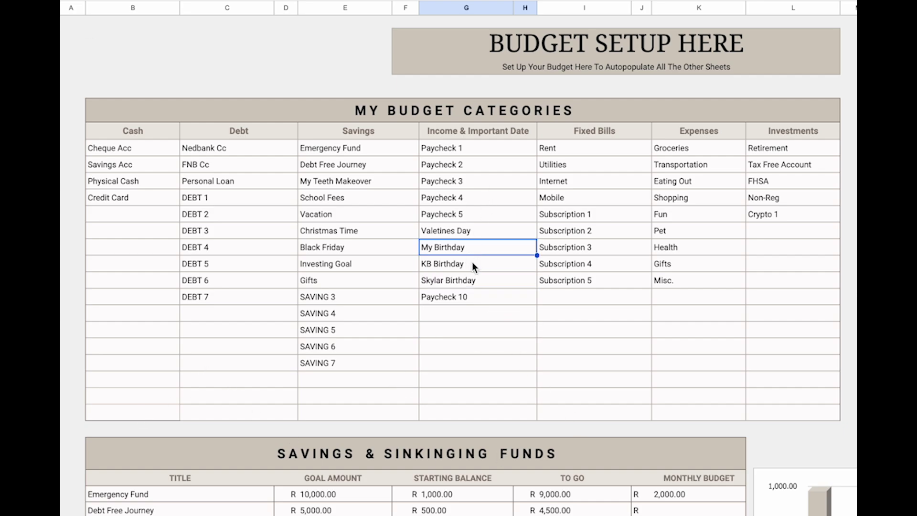
drag(483, 232, 482, 276)
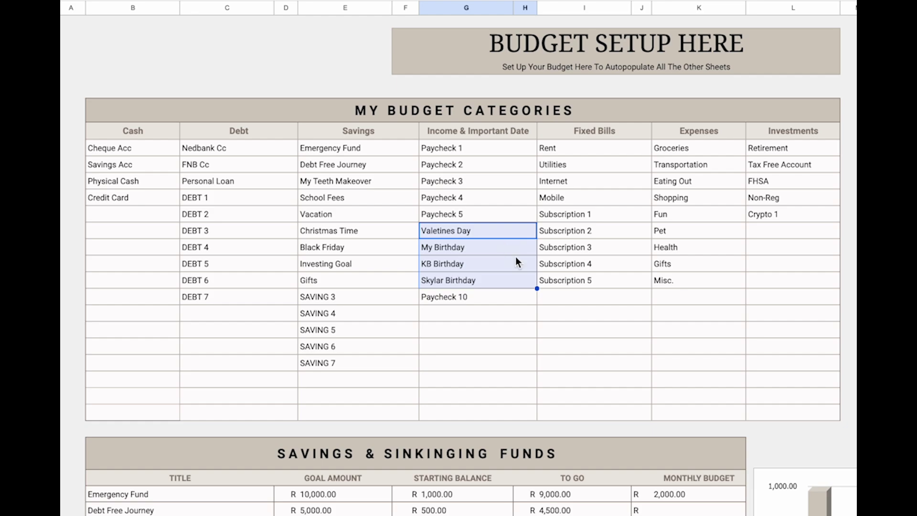
- In the Fixed Bills category, replace Mobile with "Wifi" and Subscription 1 with "Life Insurance"
click(606, 133)
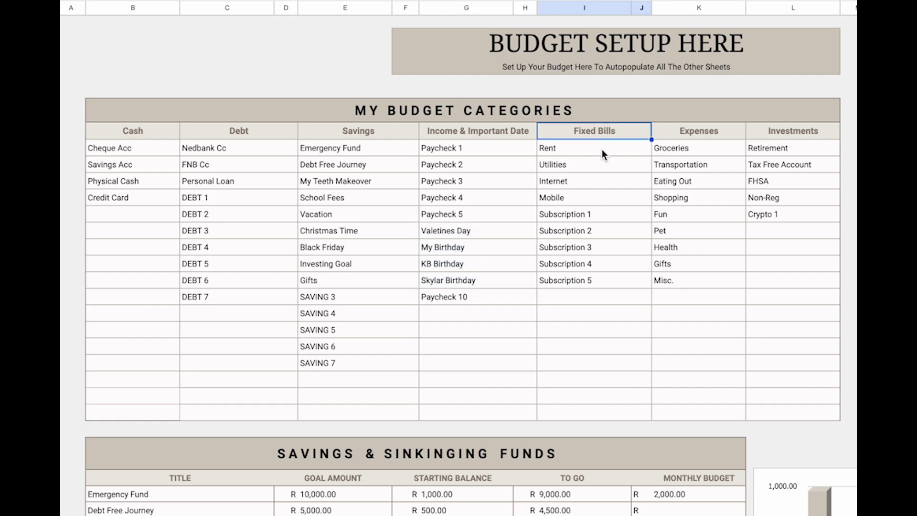
click(602, 150)
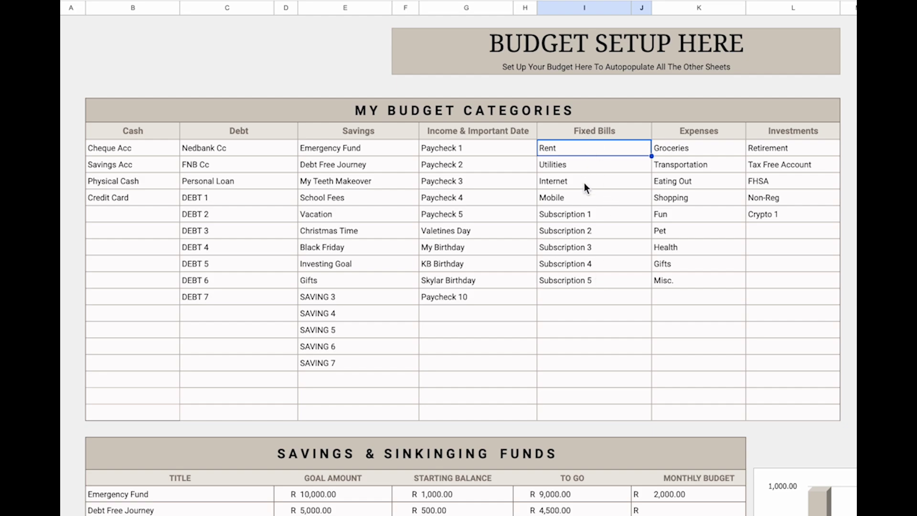
click(591, 200)
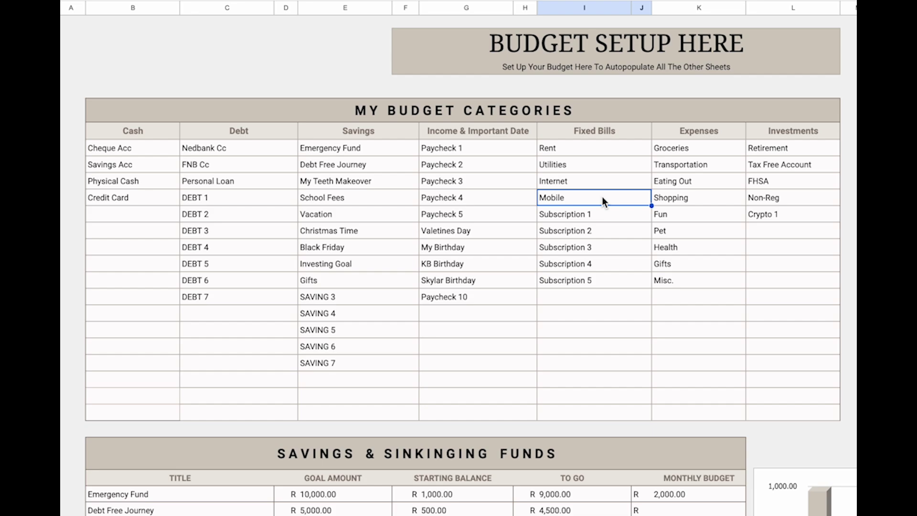
text(Wifi)
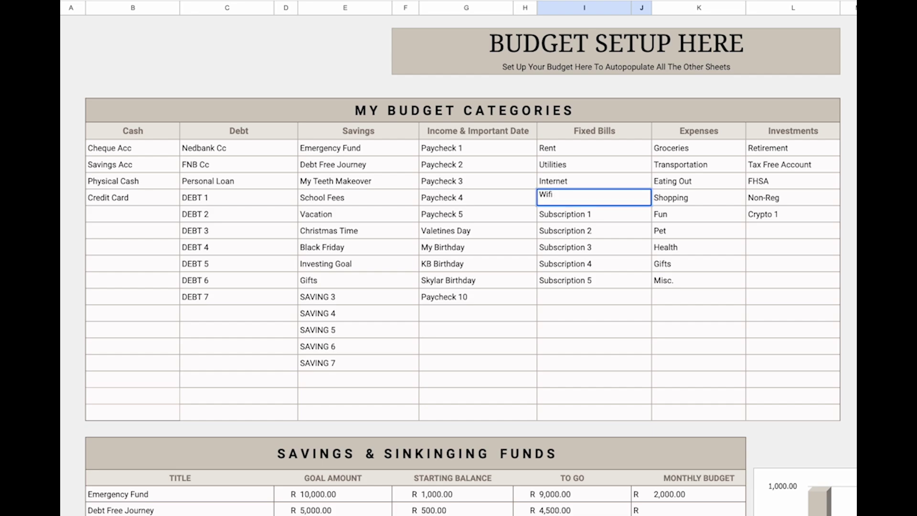
key(Return)
text(Life)
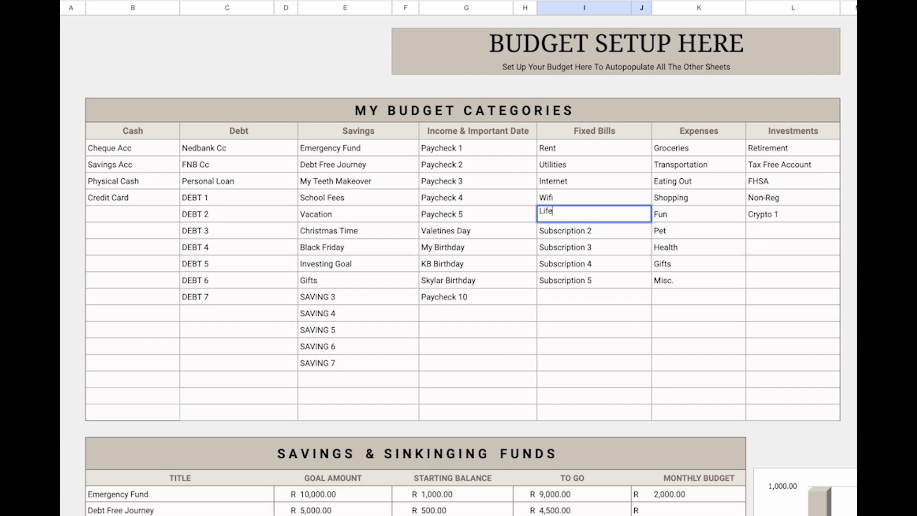
text( Insurance)
key(Return)
- Replace the Subscription 2 entry in the Fixed Bills category with "Retirement Annuity"
text(Re)
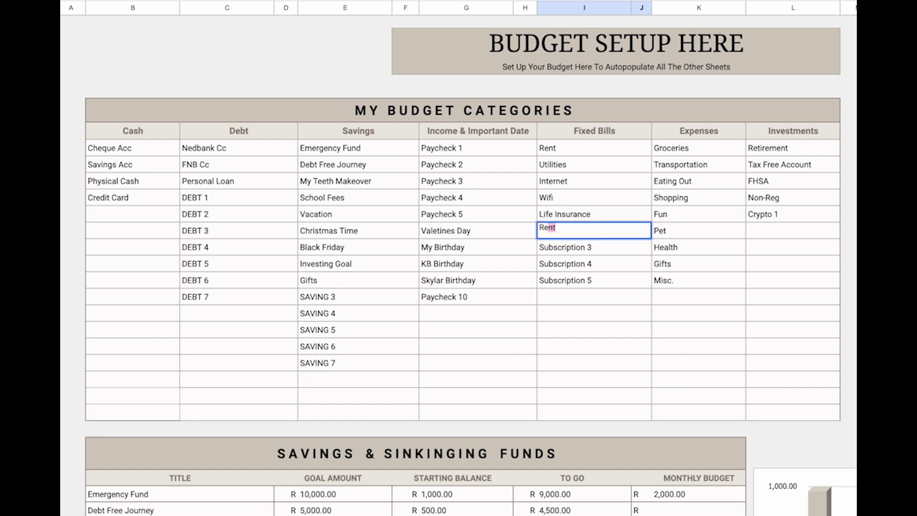
text(tore)
text(men)
key(BackSpace)
key(BackSpace)
key(BackSpace)
key(BackSpace)
key(BackSpace)
key(BackSpace)
text(irement Anniua)
key(BackSpace)
key(BackSpace)
key(BackSpace)
text(uity)
key(Return)
- In the Fixed Bills category, replace Subscription 3 with "Medical Aid" and Subscription 4 with "Wills"
text(Medical)
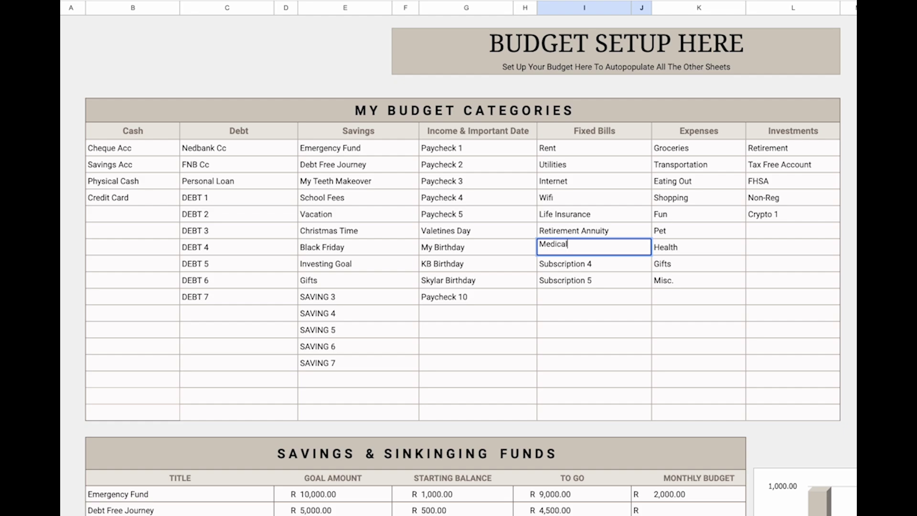
text( Aid)
key(Return)
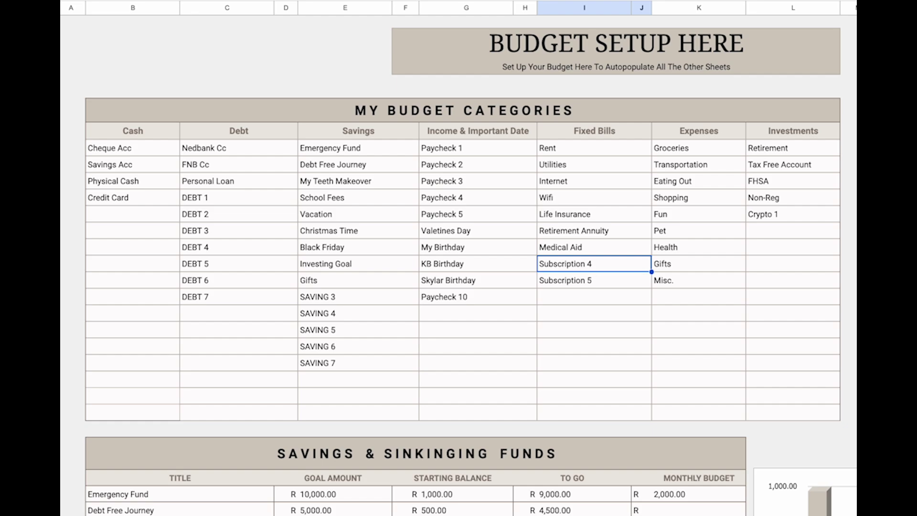
text(Wif)
key(BackSpace)
key(BackSpace)
text(lls)
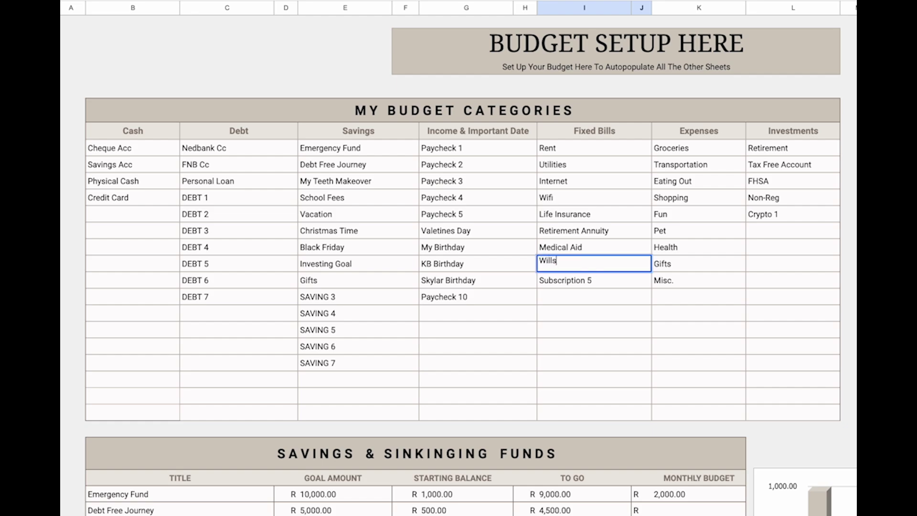
key(Return)
key(Down)
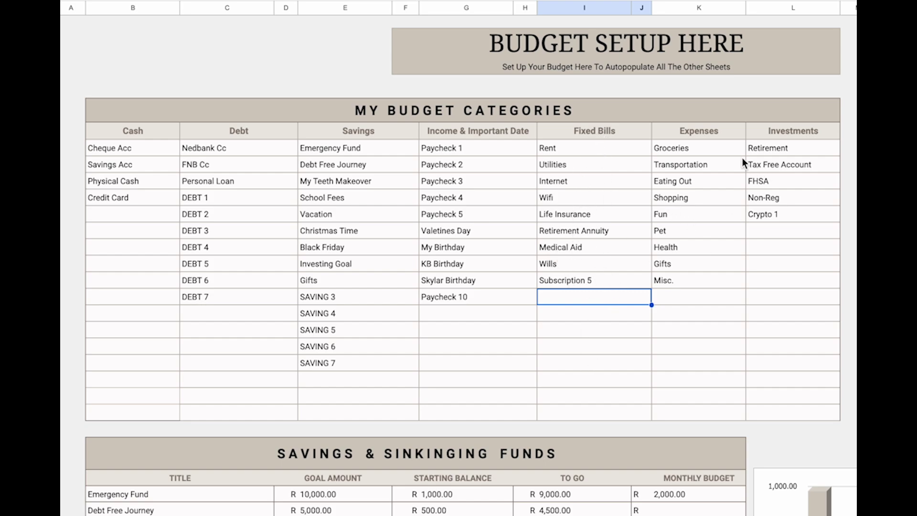
- Replace the Pet entry in the Expenses category with "Netflix"
click(715, 152)
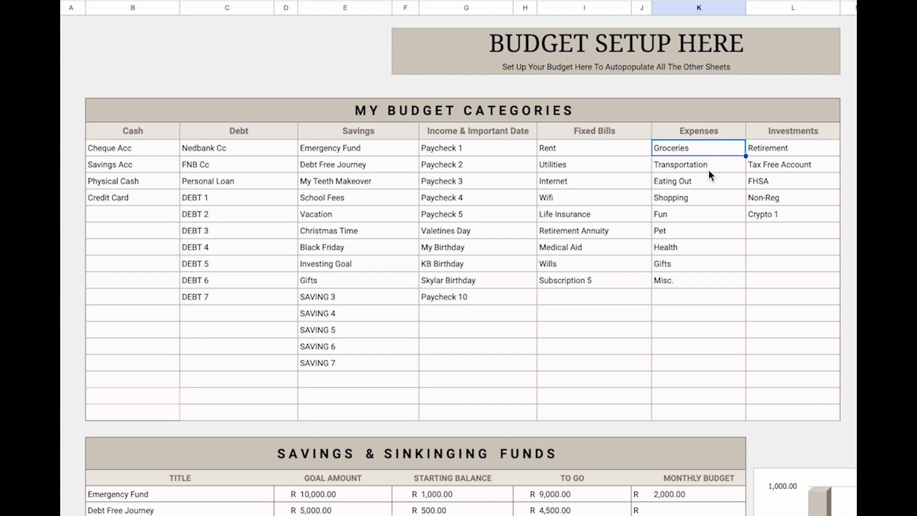
key(Down)
key(Down)
key(Down)
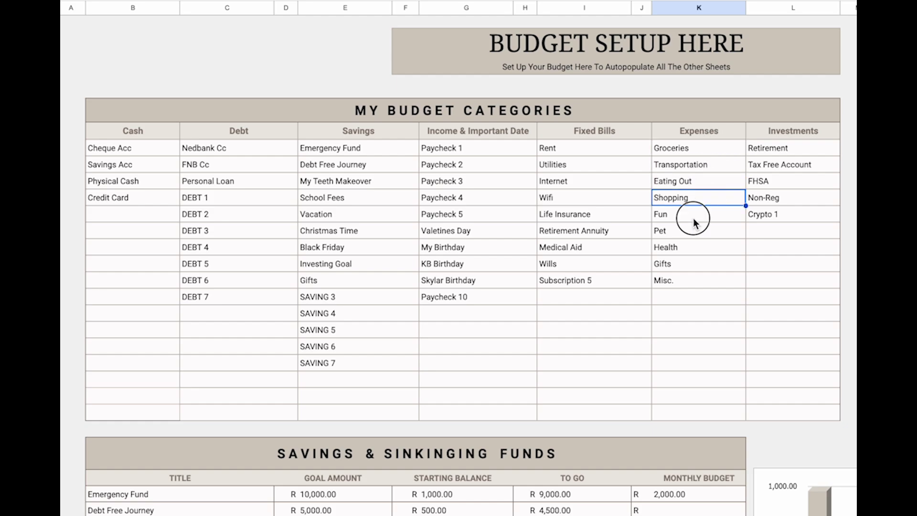
click(693, 218)
click(689, 235)
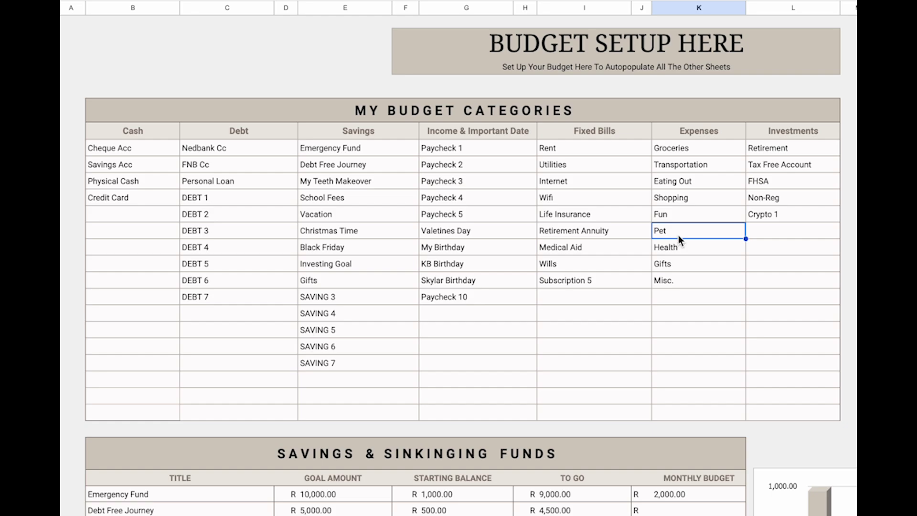
click(267, 1)
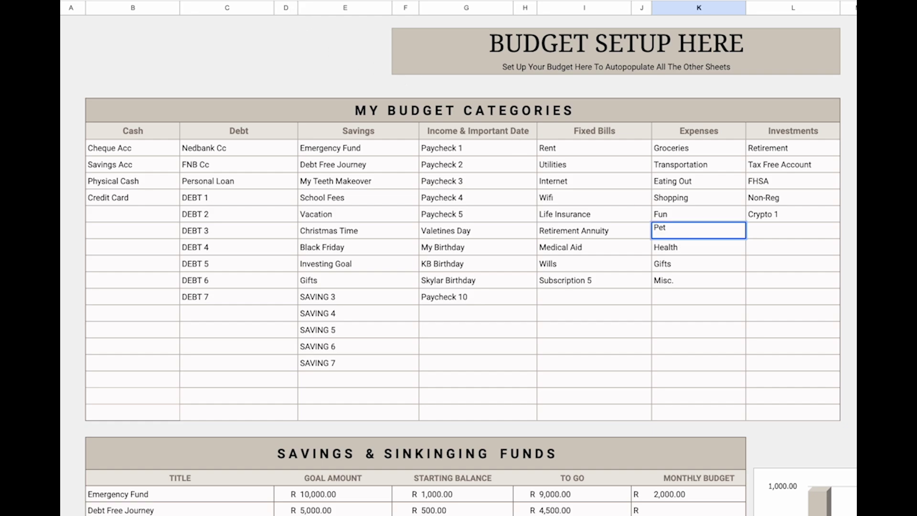
text(Netflic)
key(BackSpace)
text(x)
- In the Expenses category, replace Health with "Petrol" and Gifts with "School Fees"
click(709, 248)
click(194, 0)
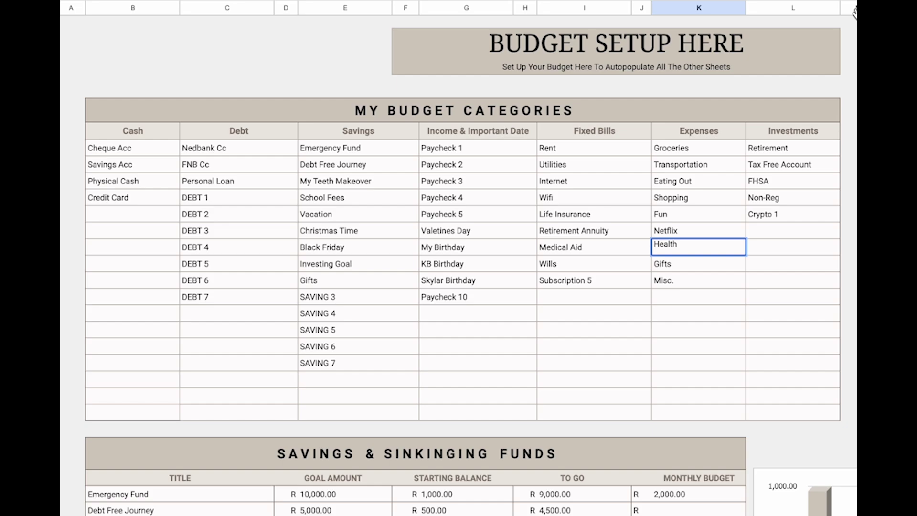
text(Petrol)
key(Return)
key(Return)
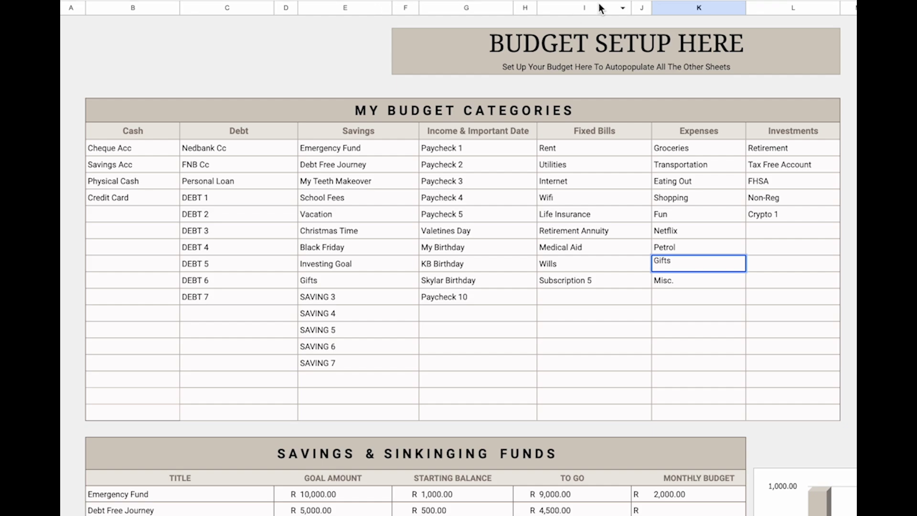
text(School Fees)
key(Return)
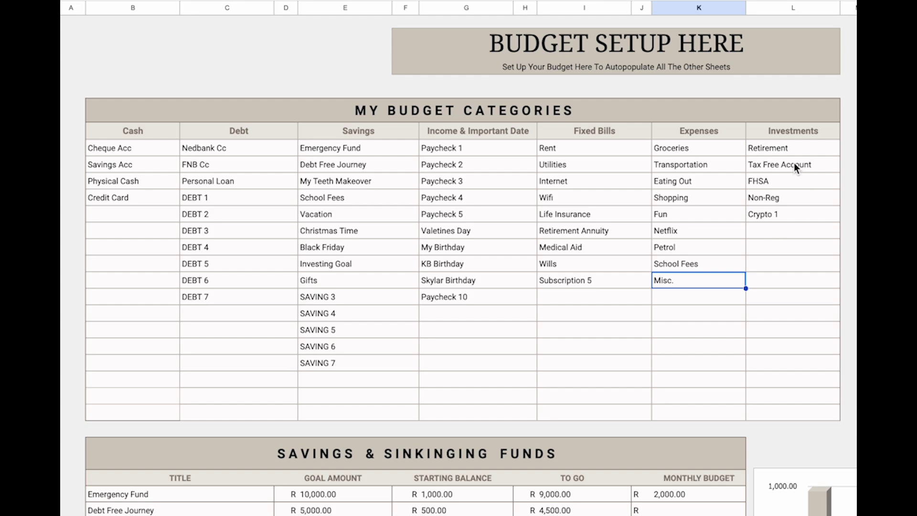
- Compare the Retirement entry in the Investments category with the Retirement Annuity entry in Fixed Bills
click(769, 164)
click(772, 150)
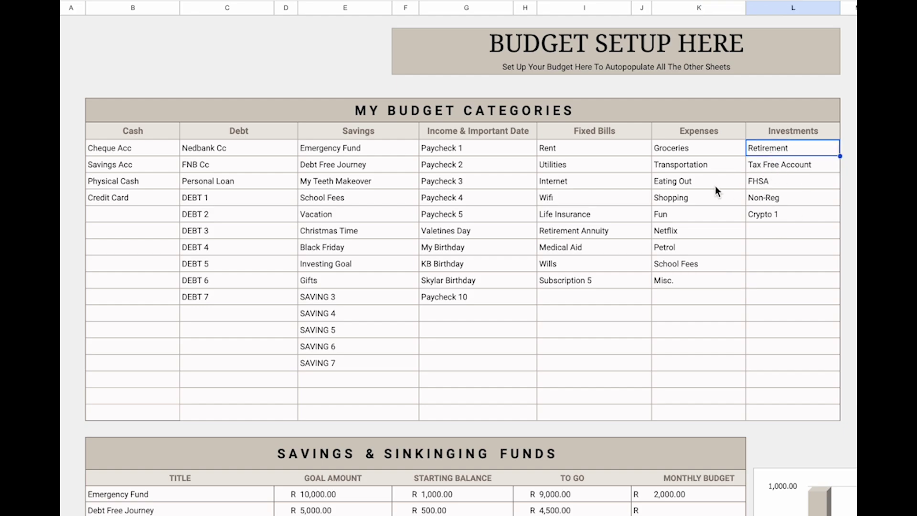
click(592, 234)
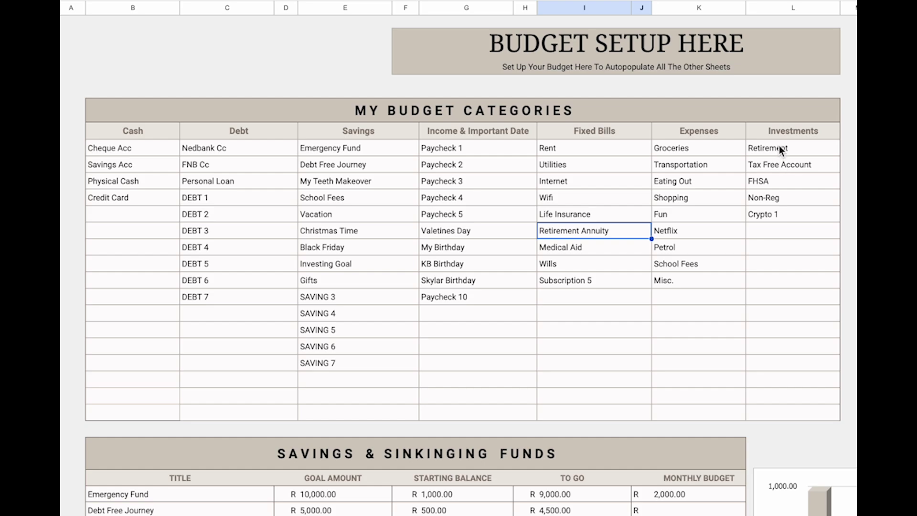
- Remove FHSA, Non-Reg and Crypto 1 from the Investments category
click(779, 145)
drag(776, 186, 784, 220)
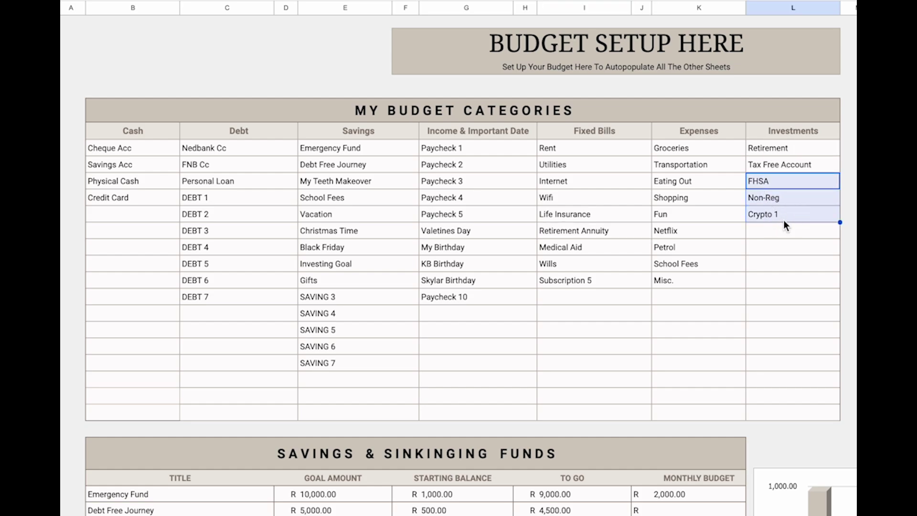
key(Delete)
click(784, 244)
- Replace the Retirement entry in the Investments category with "NR Portfolio"
click(800, 151)
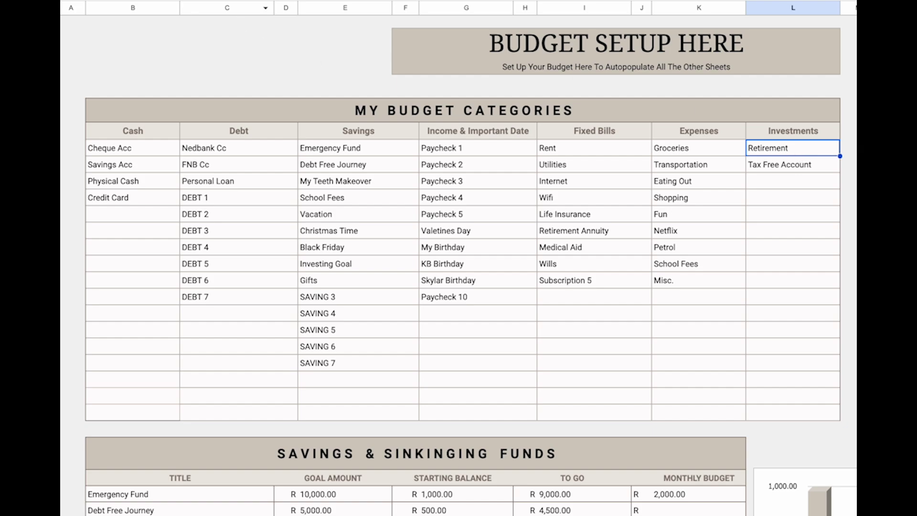
key(Return)
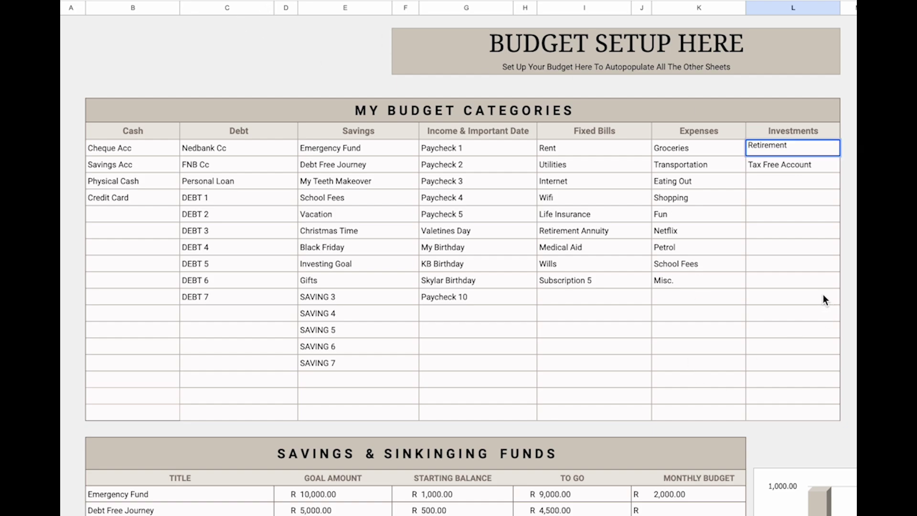
text(NR Portfolio)
click(767, 180)
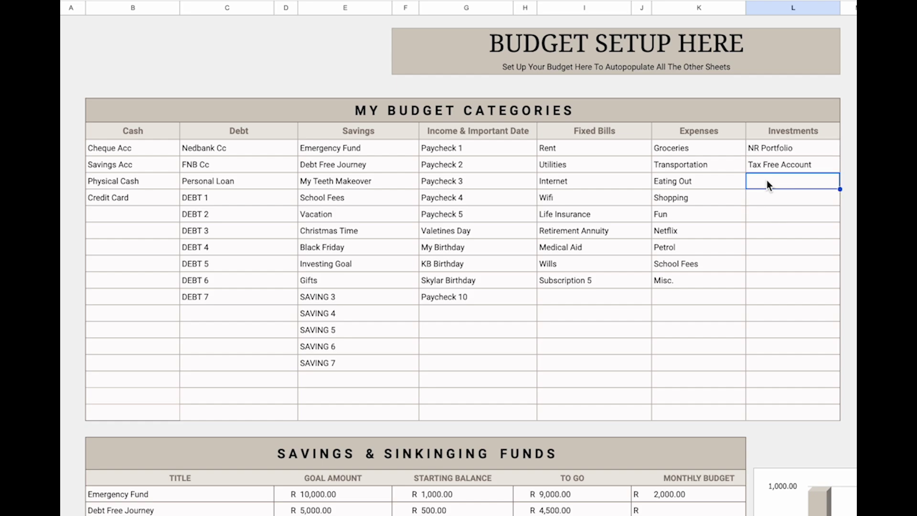
text(S)
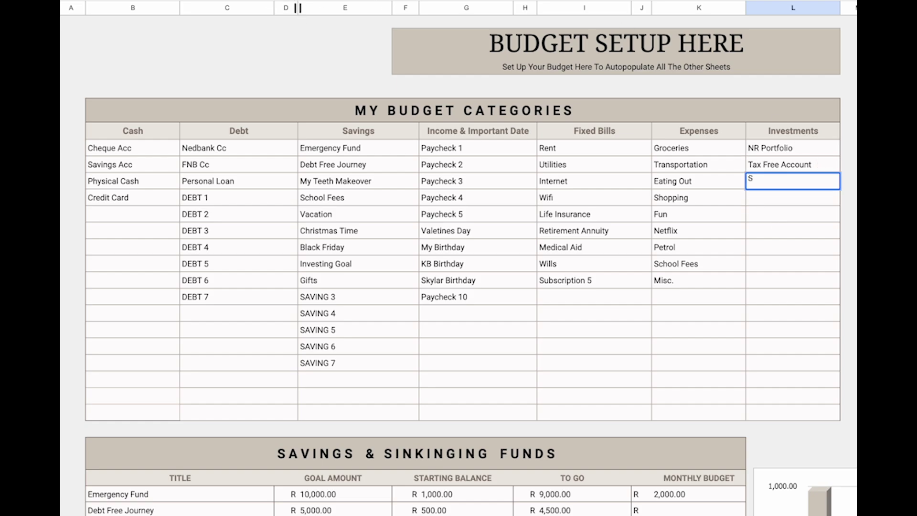
text(kylar Ed)
key(BackSpace)
key(BackSpace)
key(BackSpace)
key(BackSpace)
key(BackSpace)
key(BackSpace)
key(BackSpace)
key(BackSpace)
key(BackSpace)
- Add "Educator Fund" below Tax Free Account in the Investments category
text(Educat)
text(ior)
text( Fund)
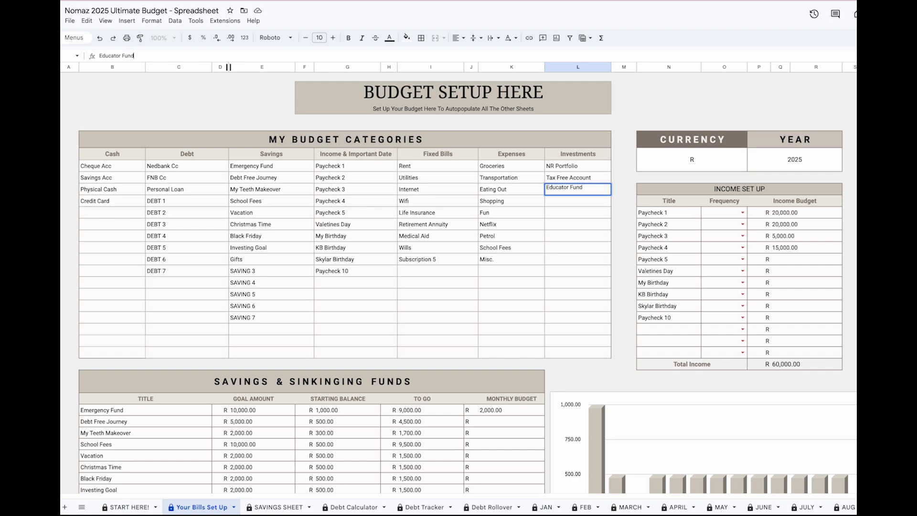
click(590, 248)
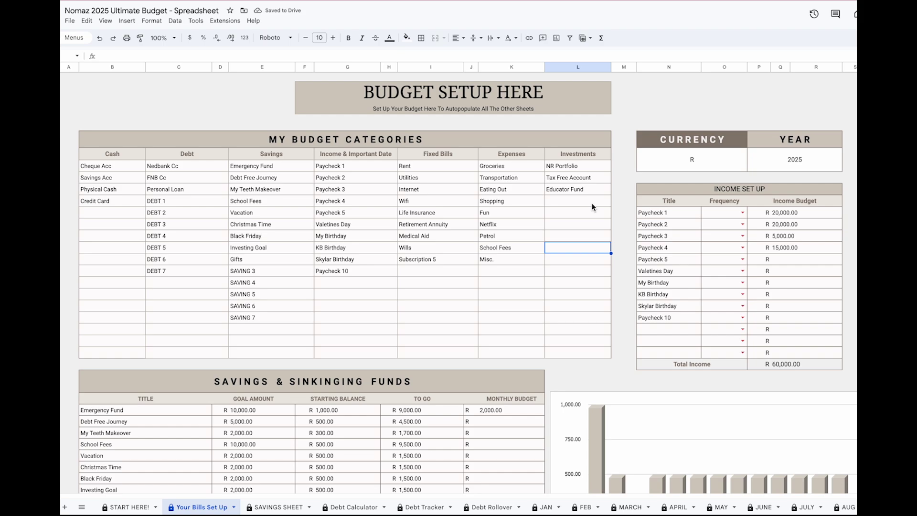
- Change the budget's currency symbol to $
click(712, 157)
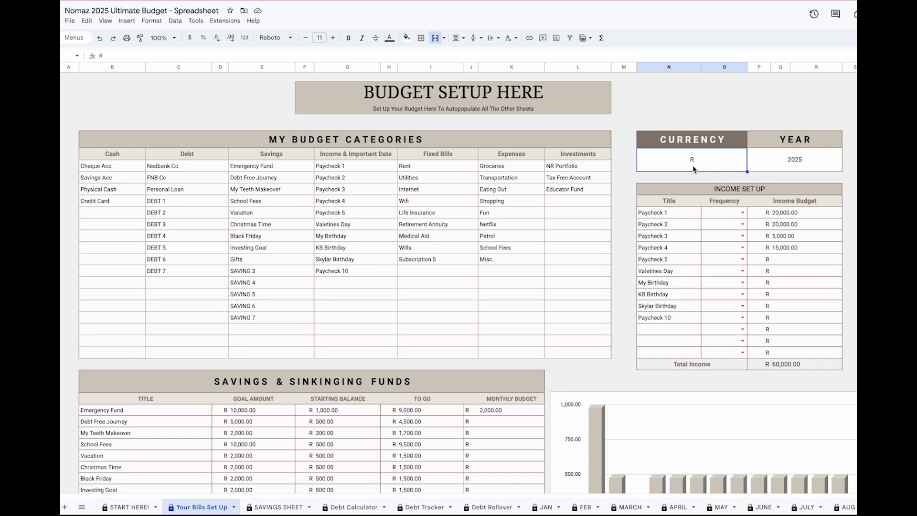
double_click(102, 56)
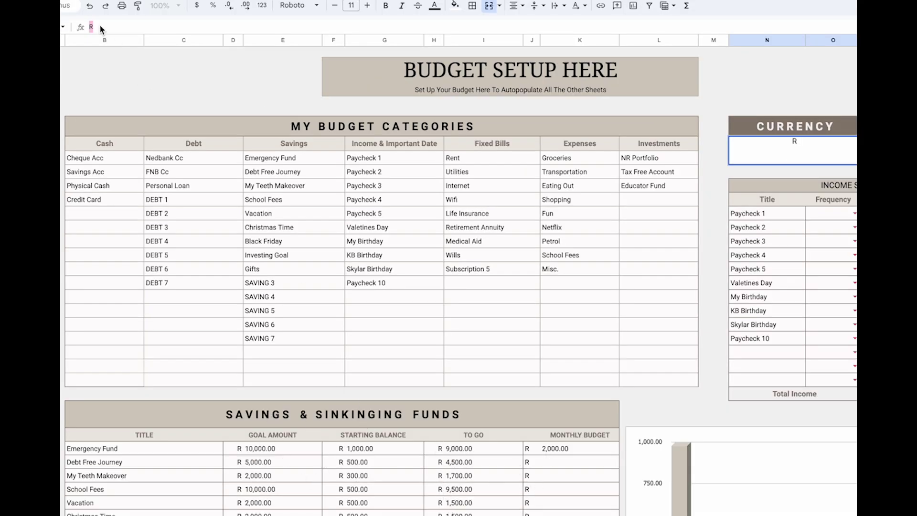
text($)
click(794, 271)
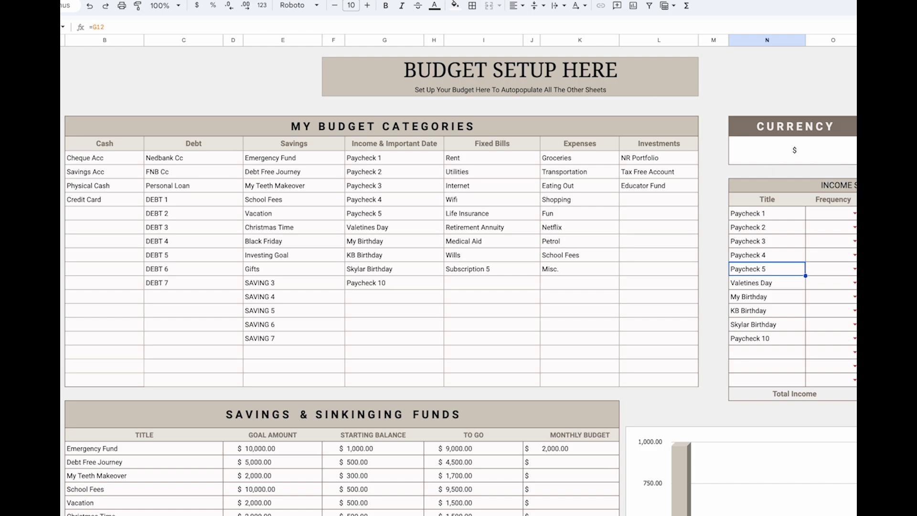
- Change the budget's currency to NZD
click(763, 154)
click(124, 24)
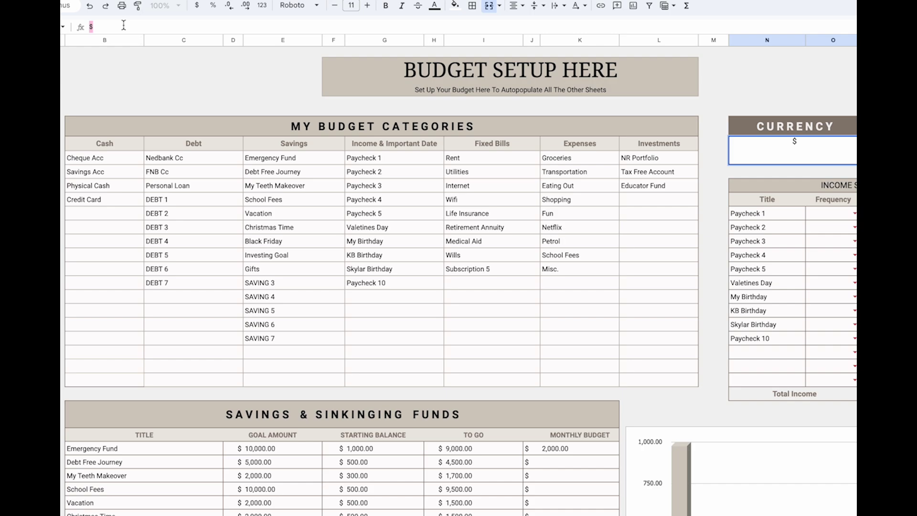
text(NZD)
click(275, 243)
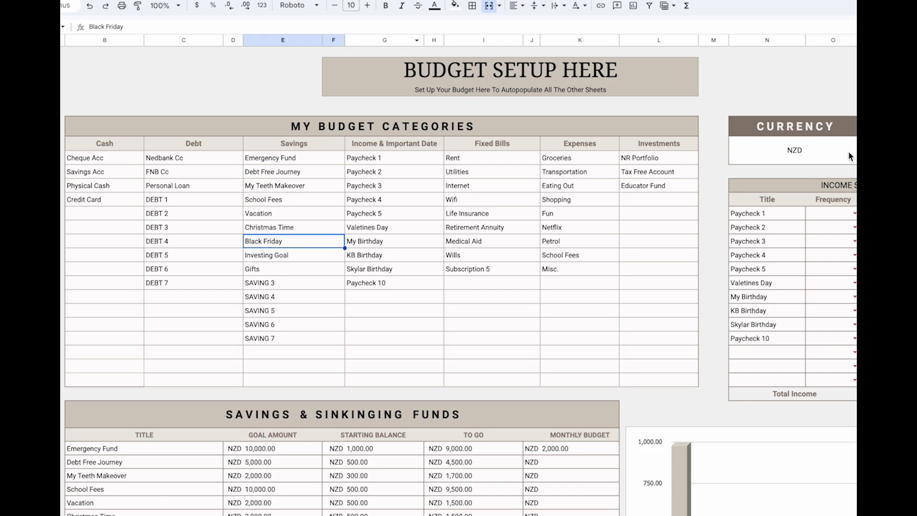
- Set the budget's currency symbol back to R
double_click(812, 157)
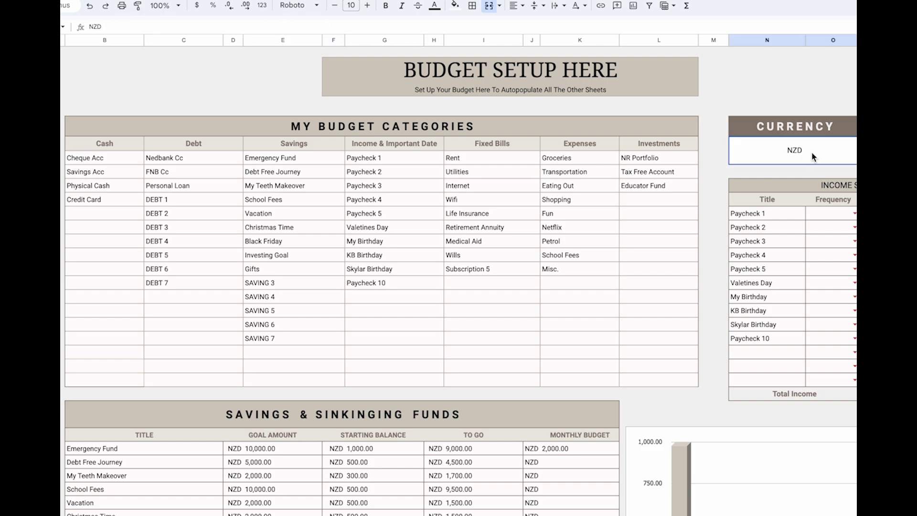
click(117, 27)
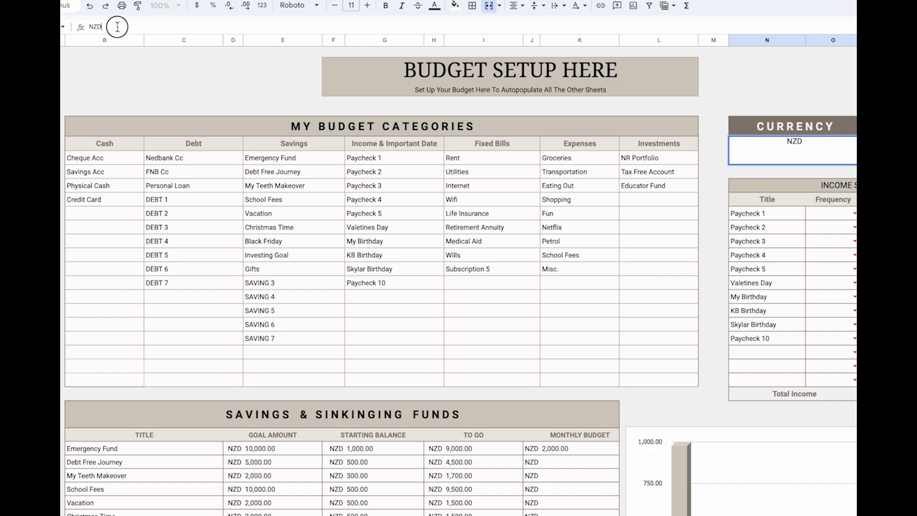
double_click(117, 27)
text(R)
click(839, 285)
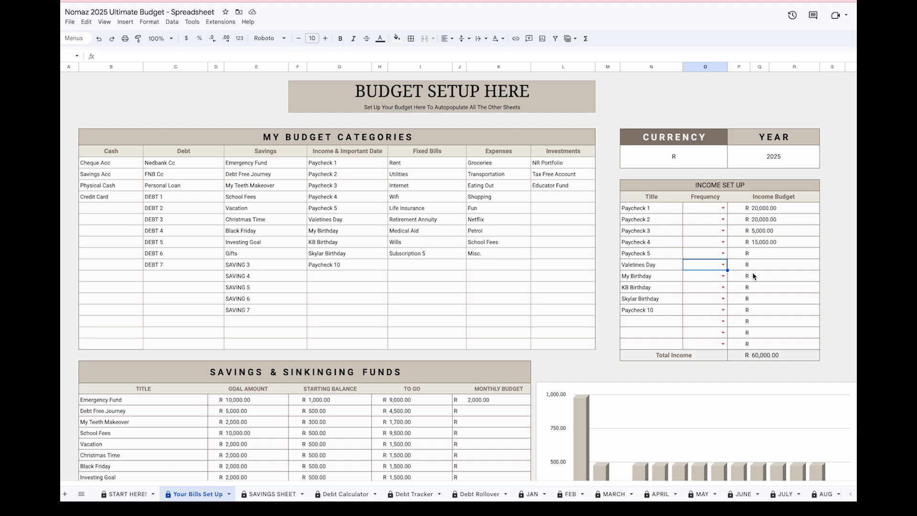
- Compare the titles in the Income Set Up table with the entries of the Income & Important Date category
click(669, 211)
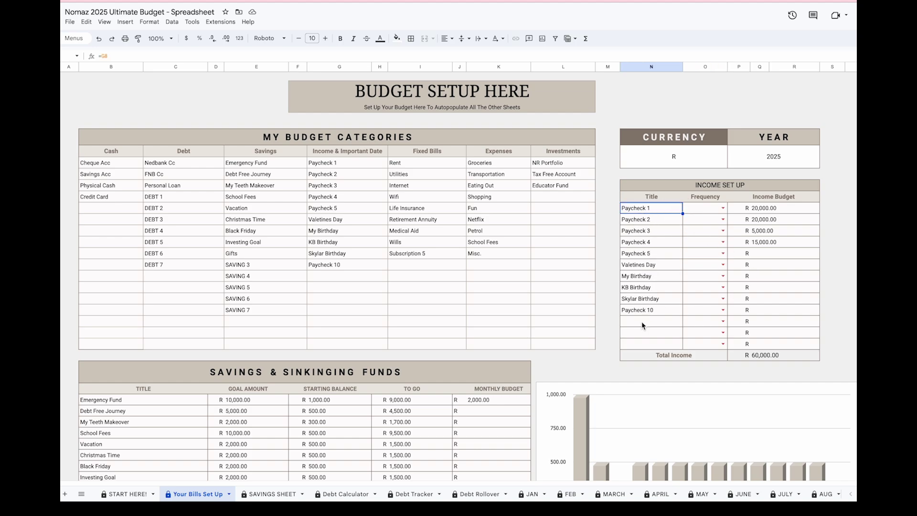
click(658, 217)
click(656, 240)
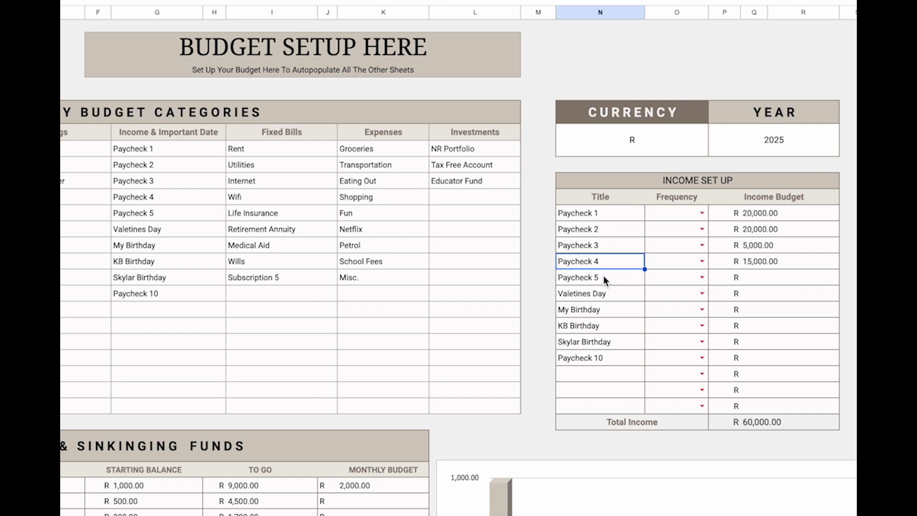
click(599, 309)
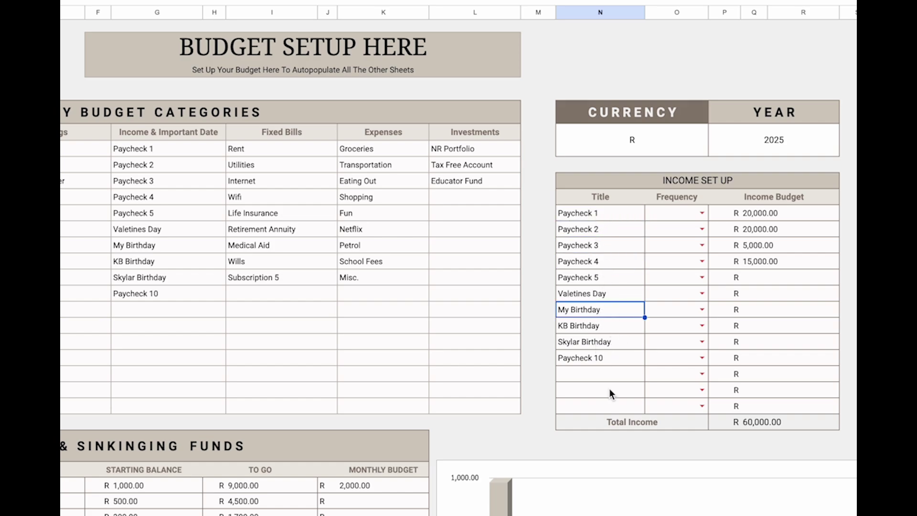
click(126, 246)
click(615, 242)
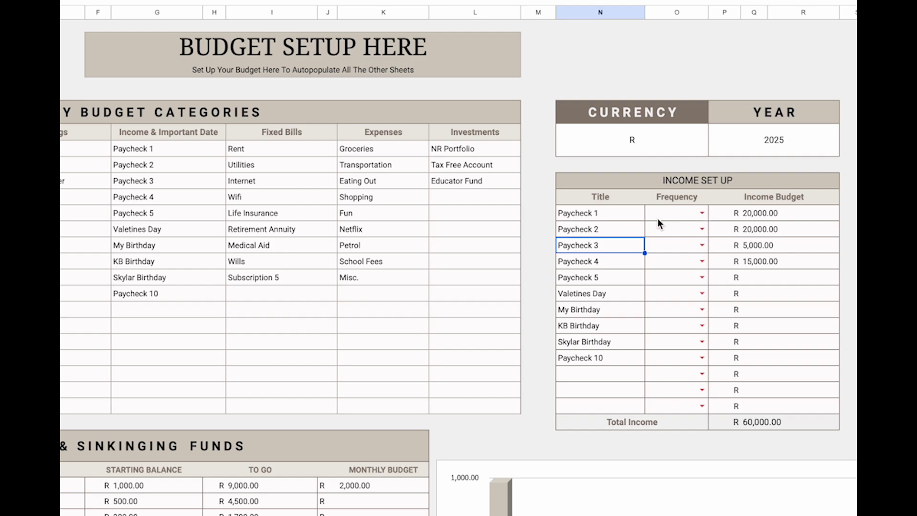
click(623, 215)
- In the Income Set Up table, set the frequency of Paychecks 1 and 2 to Monthly and of Paycheck 3 to Weekly
click(702, 214)
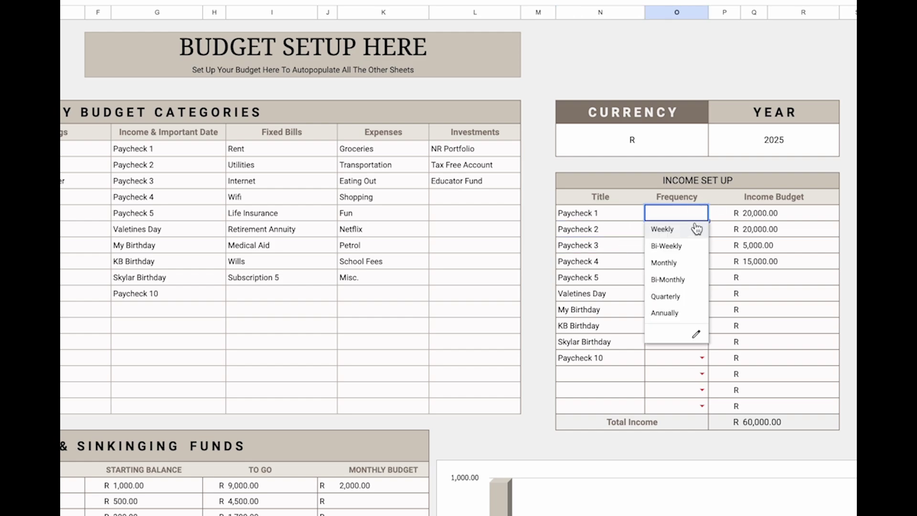
click(688, 263)
click(702, 229)
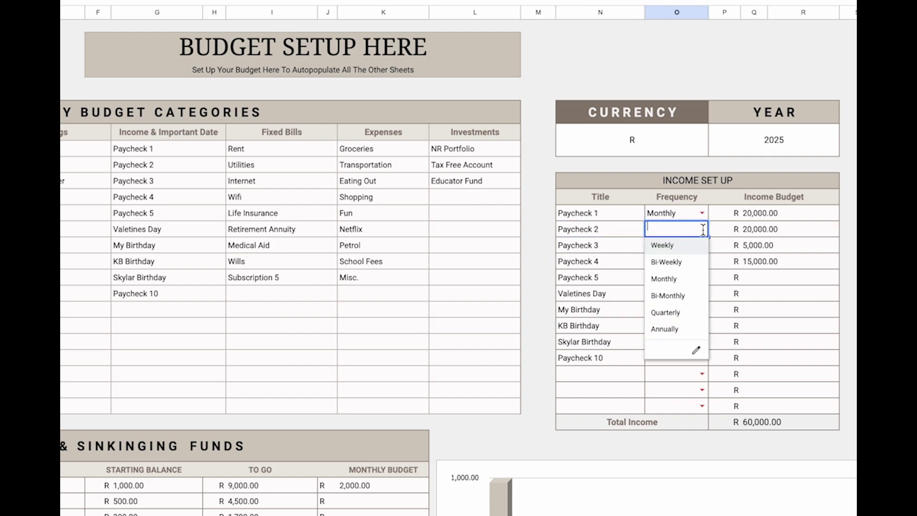
click(680, 279)
click(702, 245)
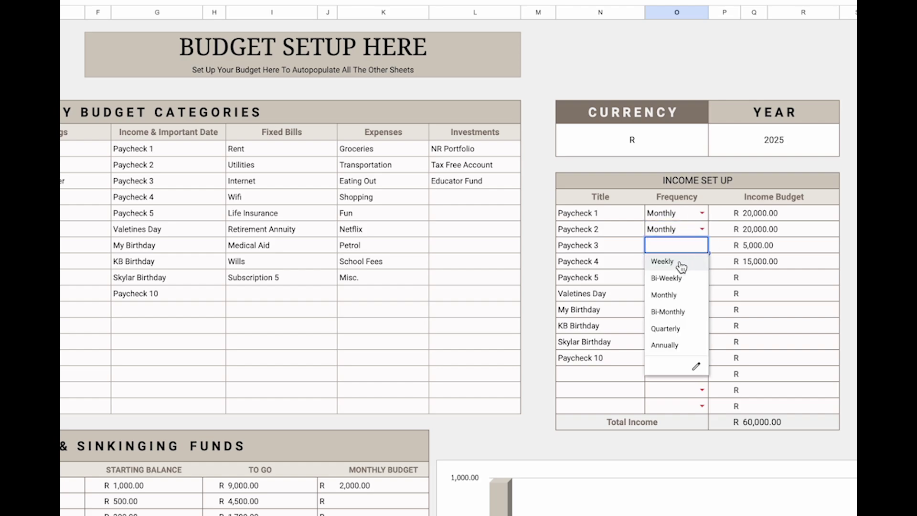
click(679, 262)
- Set the income frequency of Paycheck 4 to Bi-Monthly and of Paycheck 5 to Quarterly
click(702, 261)
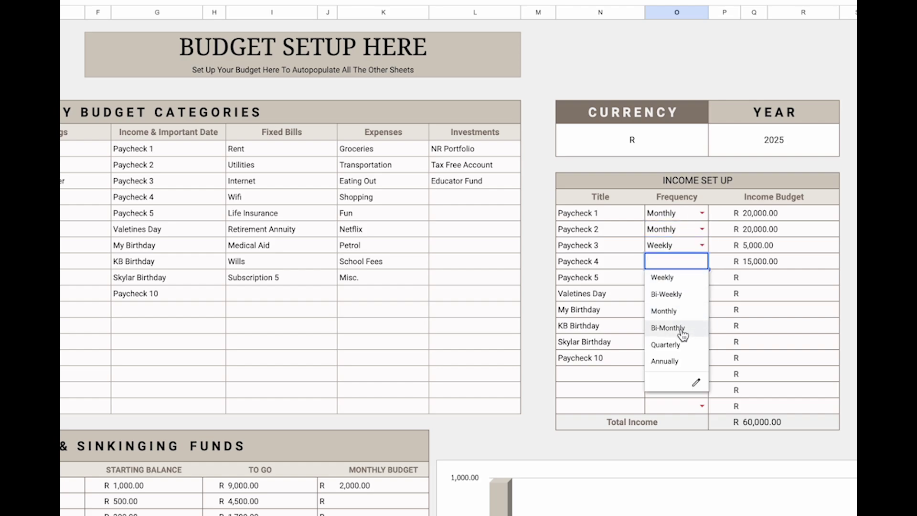
click(682, 331)
click(701, 277)
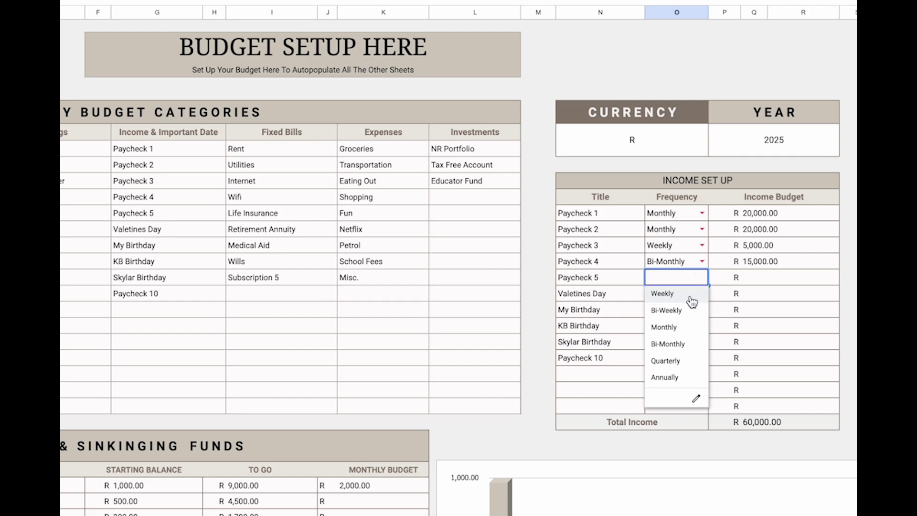
click(680, 363)
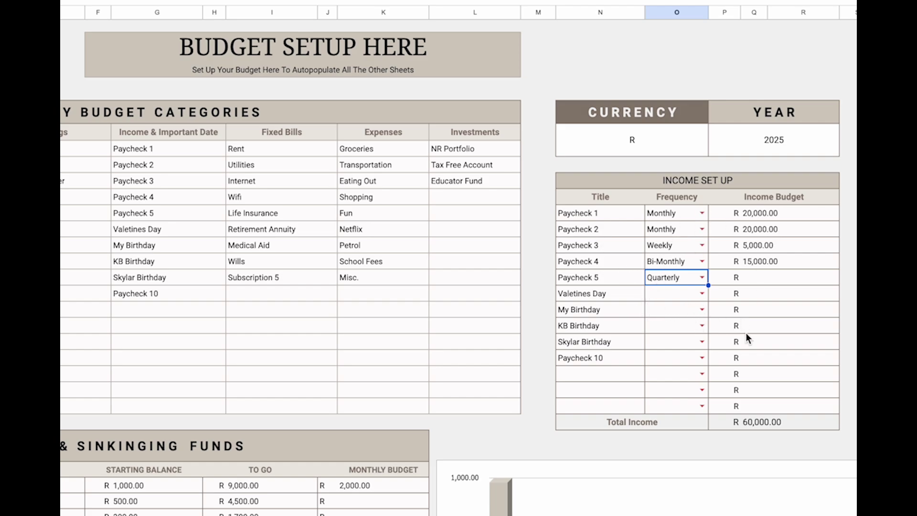
- Check the income budget amounts for Paychecks 1 to 4 and the Total Income cell
click(788, 216)
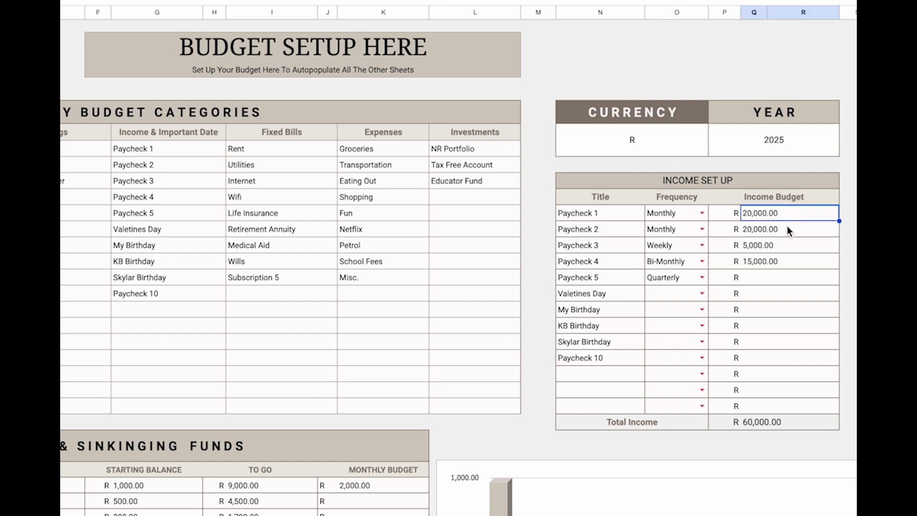
click(789, 231)
click(793, 247)
click(795, 263)
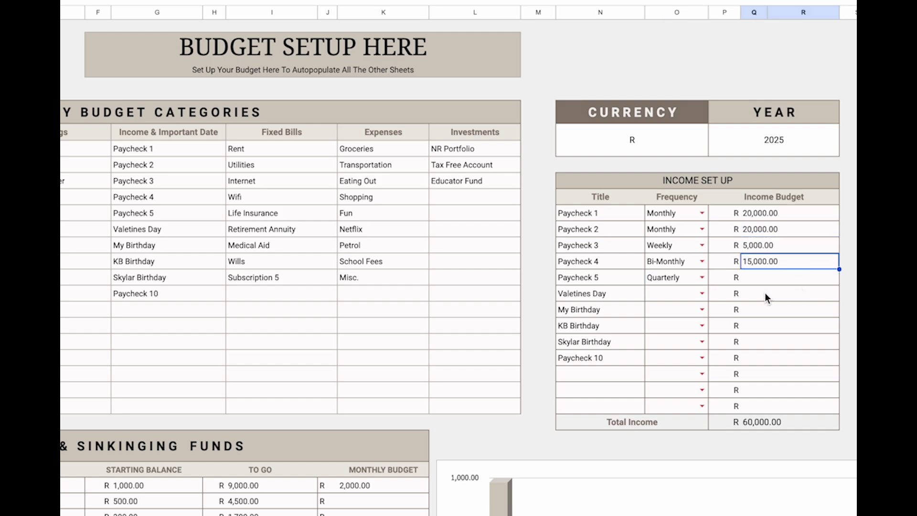
click(779, 425)
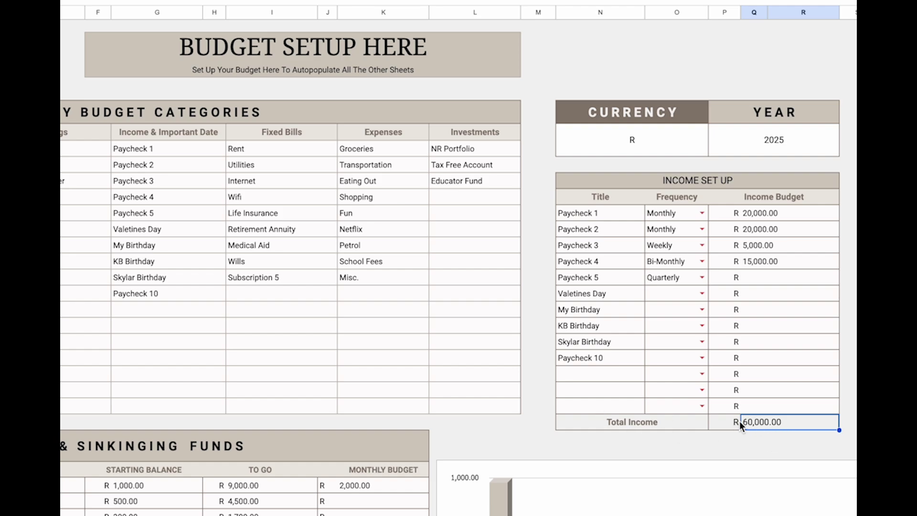
- Review the fund titles in the savings and sinking funds table that are carried over from the Savings category
scroll(673, 453, down, 5)
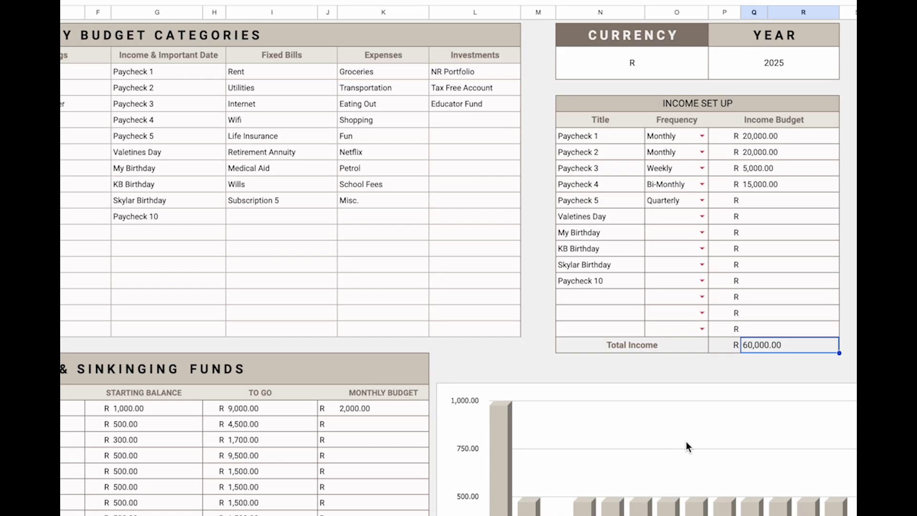
scroll(693, 444, down, 3)
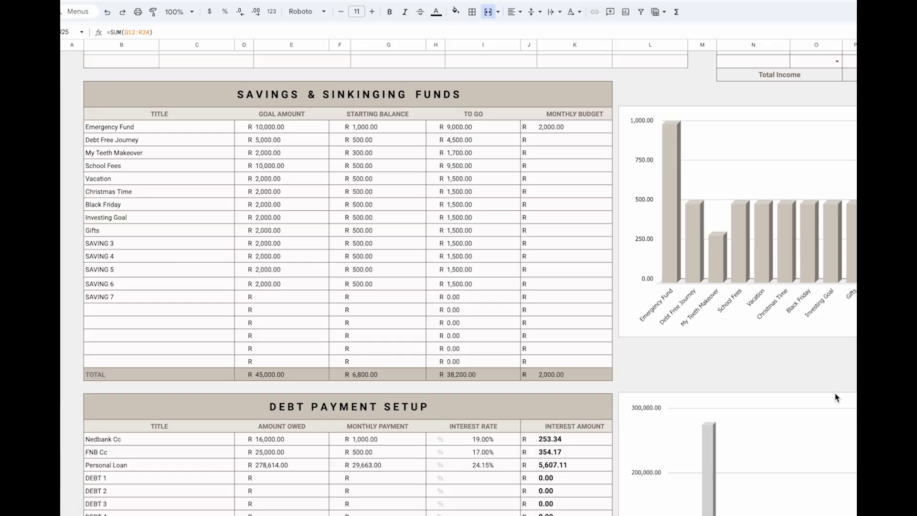
scroll(835, 397, down, 1)
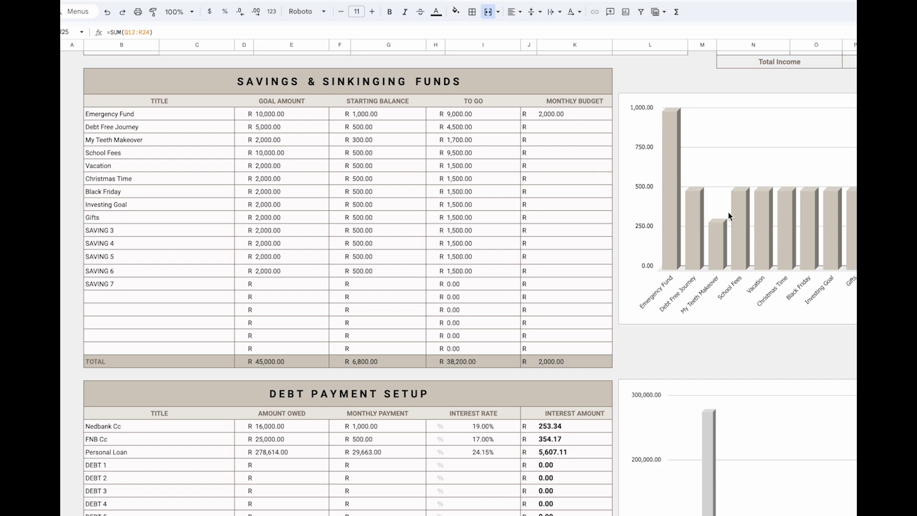
click(164, 116)
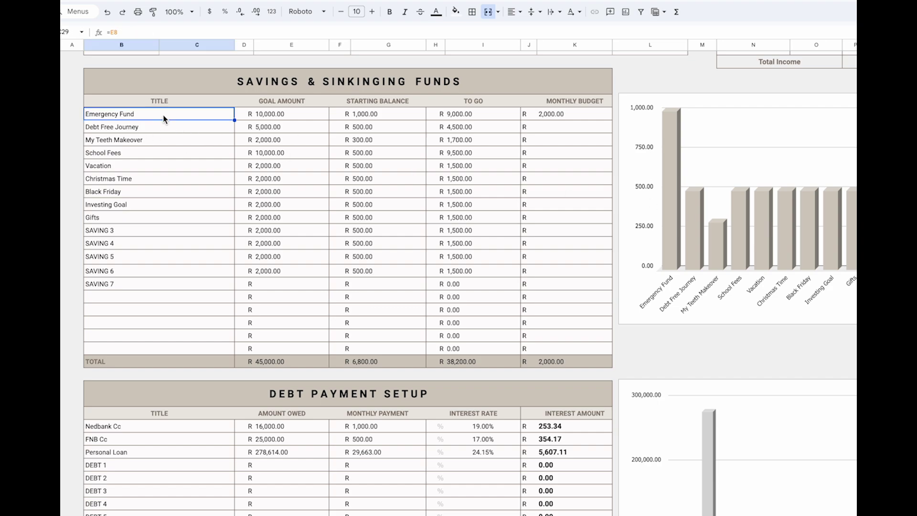
click(119, 178)
click(121, 145)
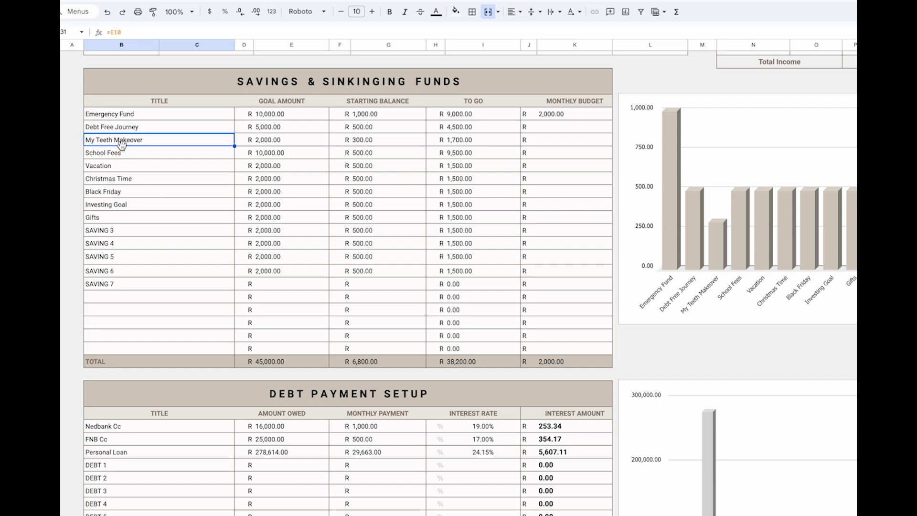
click(119, 214)
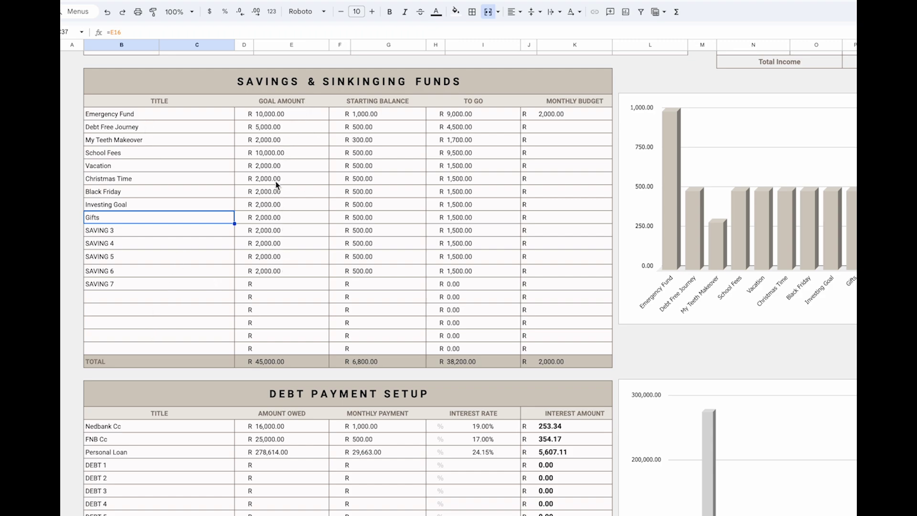
- Set the Emergency Fund's goal amount to 100,000 in the savings and sinking funds table
click(266, 114)
click(148, 31)
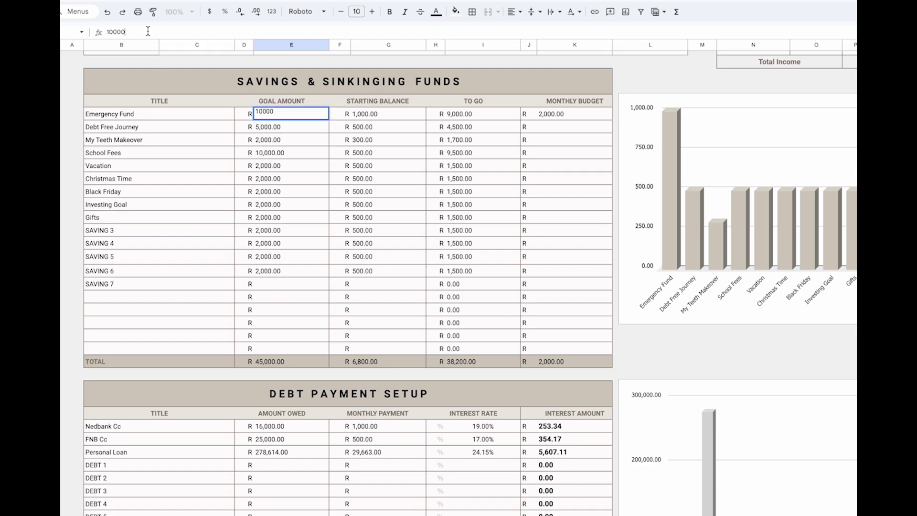
text(0)
key(Return)
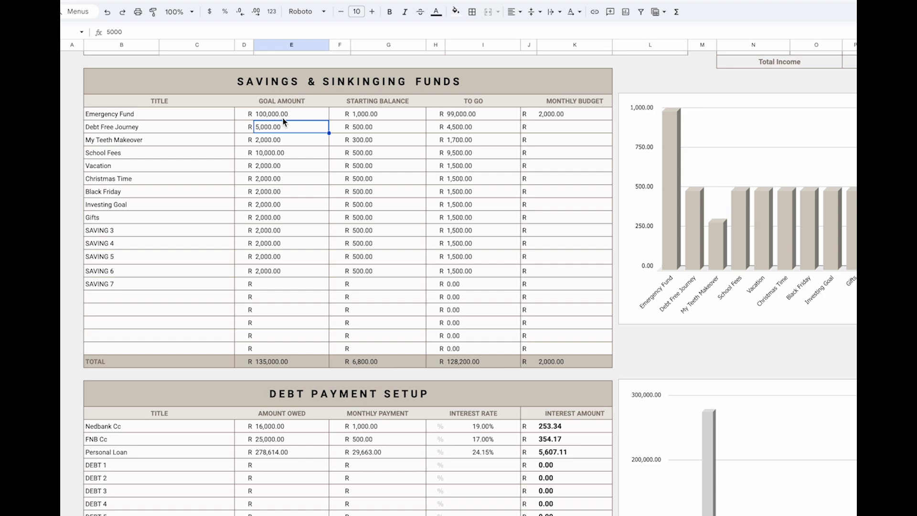
- Set the Emergency Fund's starting balance to 11,000 and check its To Go amount
click(388, 116)
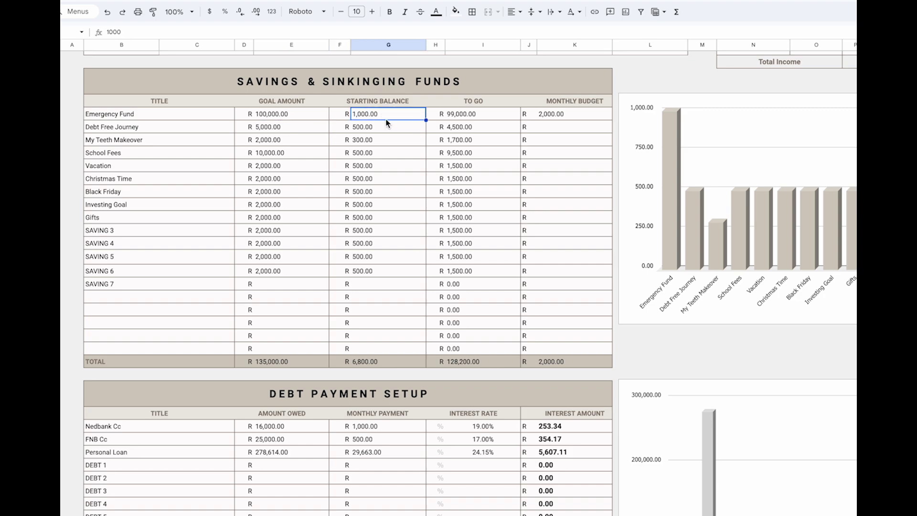
double_click(127, 32)
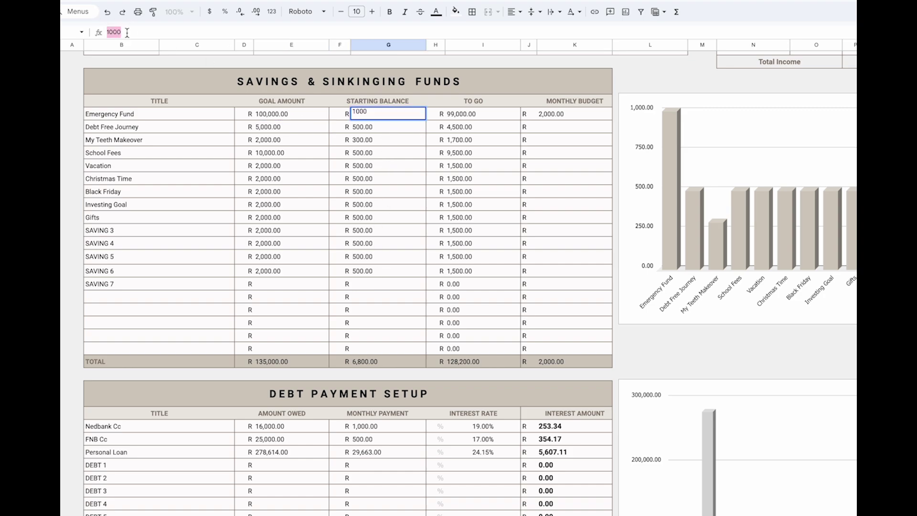
text(11000)
click(375, 152)
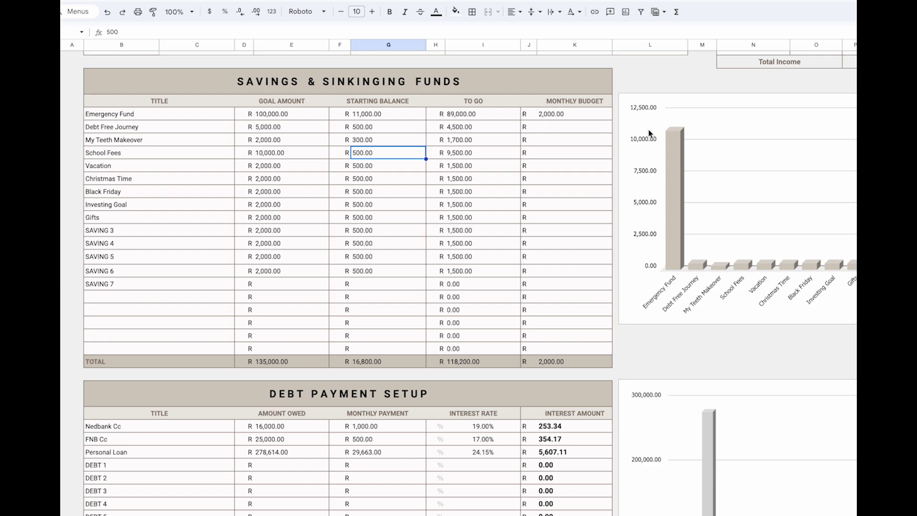
click(470, 116)
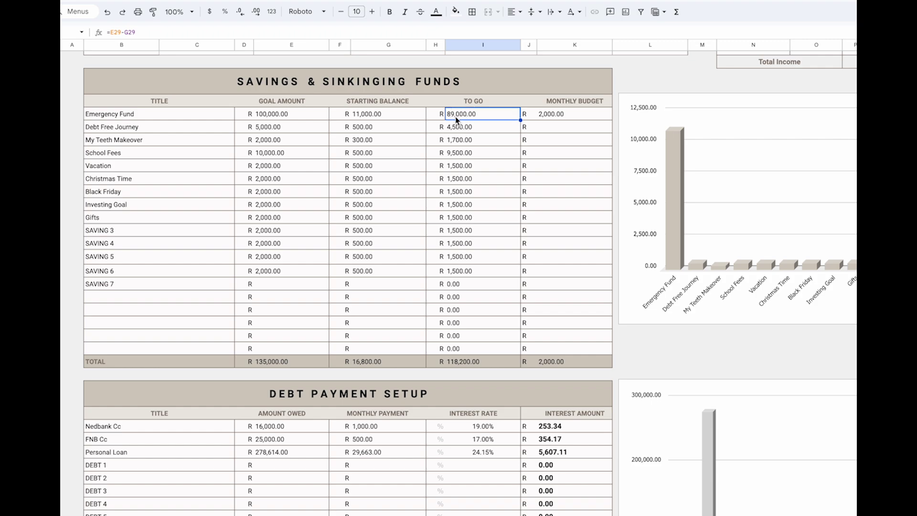
- Set the Emergency Fund's starting balance to 1,100
click(398, 114)
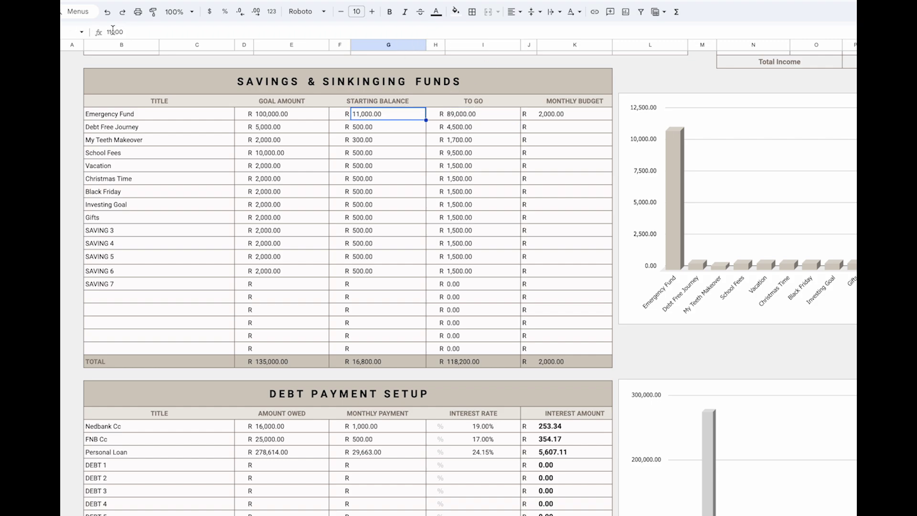
click(132, 31)
key(BackSpace)
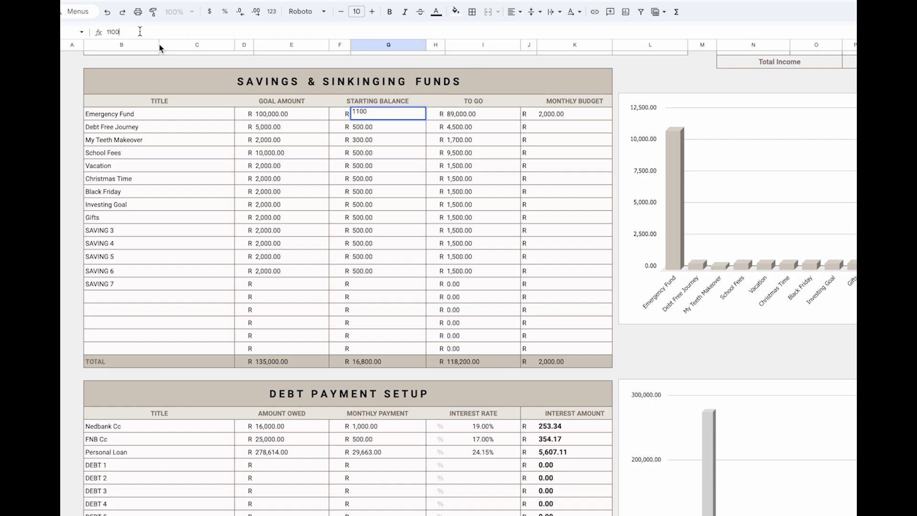
click(401, 154)
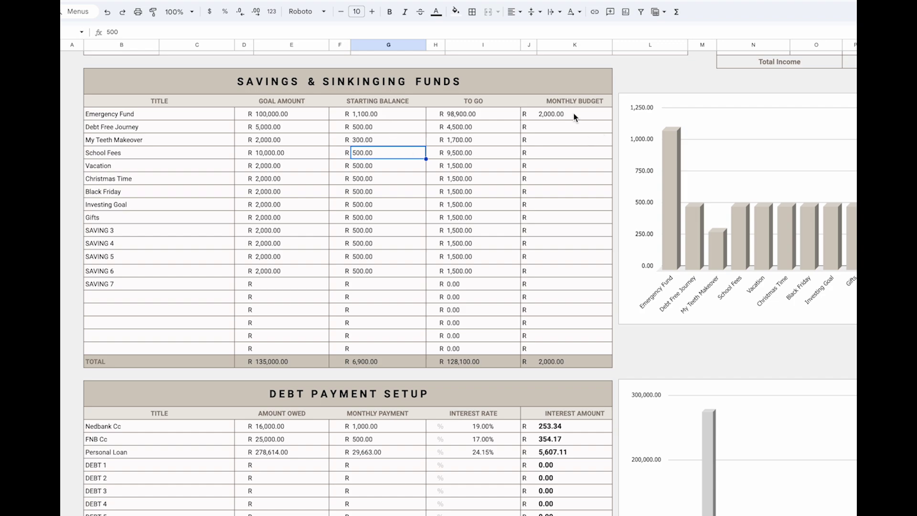
- Enter monthly budgets of 6,000 for Debt Free Journey and 5,000 for My Teeth Makeover
click(577, 127)
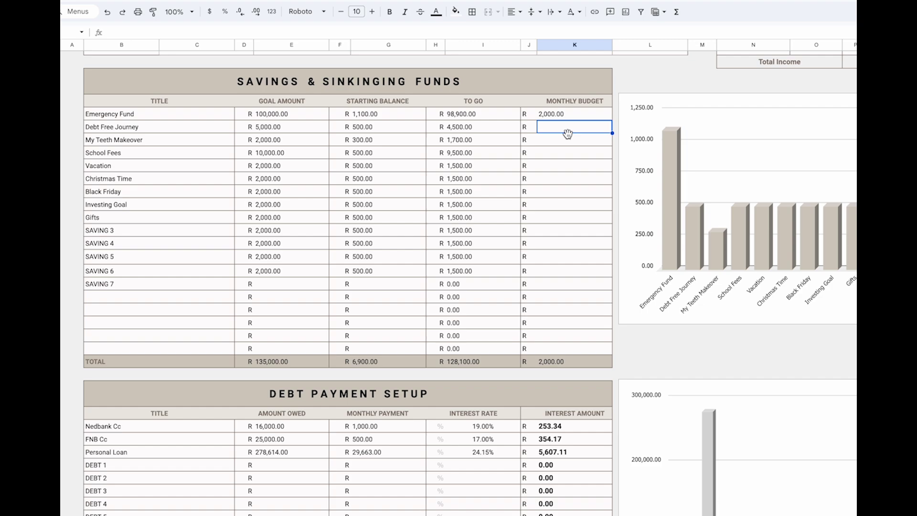
text(6000)
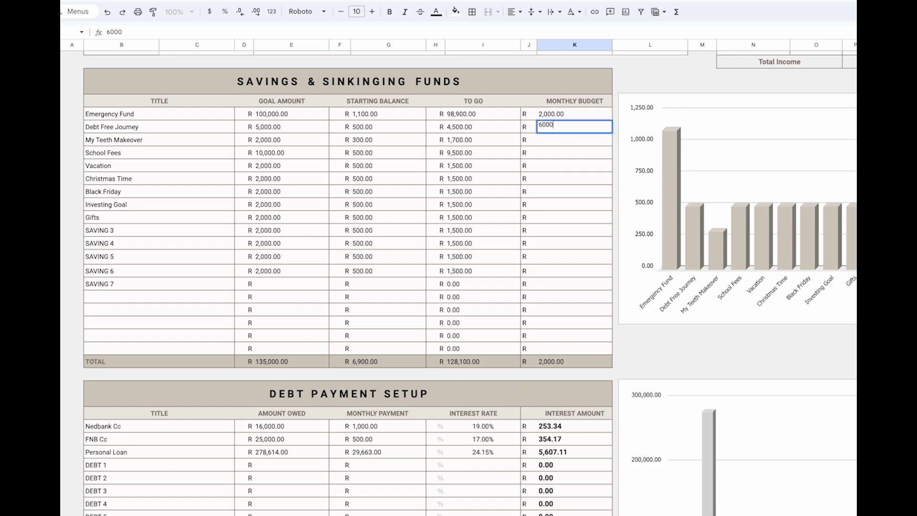
key(Return)
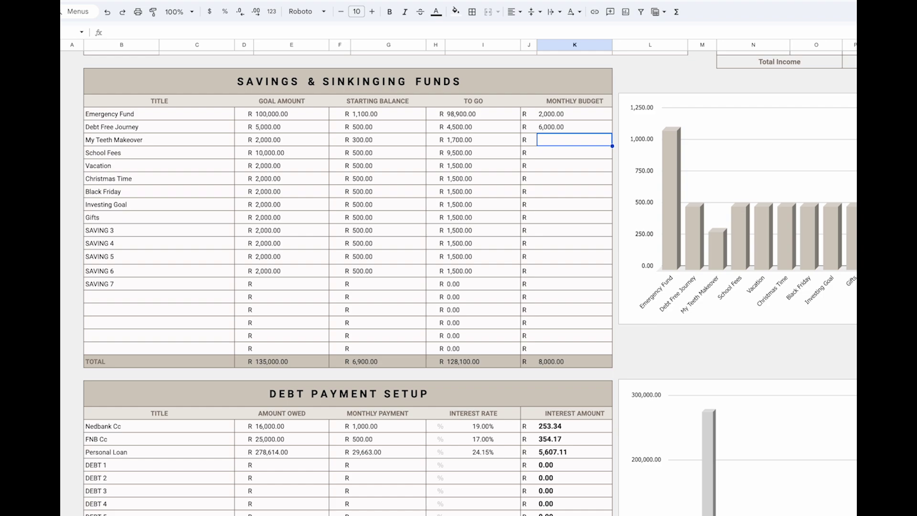
text(5000)
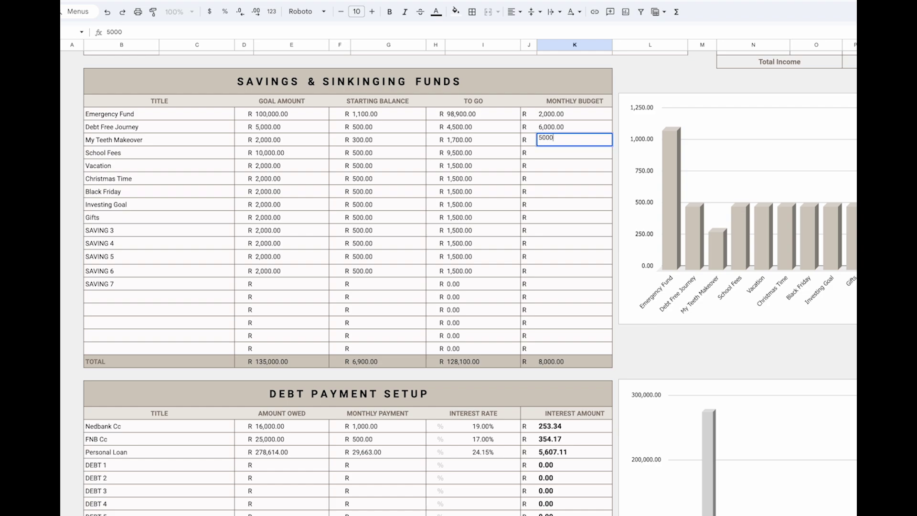
key(Return)
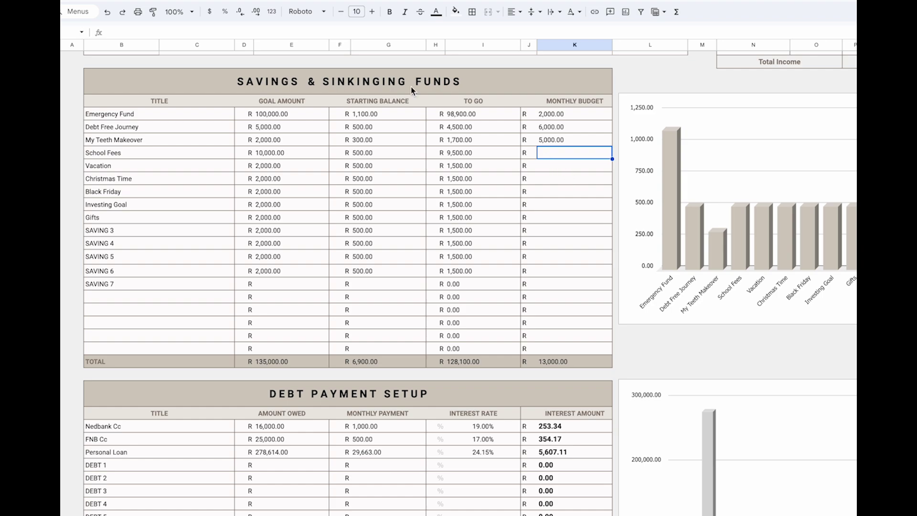
- Enter a monthly budget of 20,000 for School Fees in the savings and sinking funds table
click(281, 28)
text(20000)
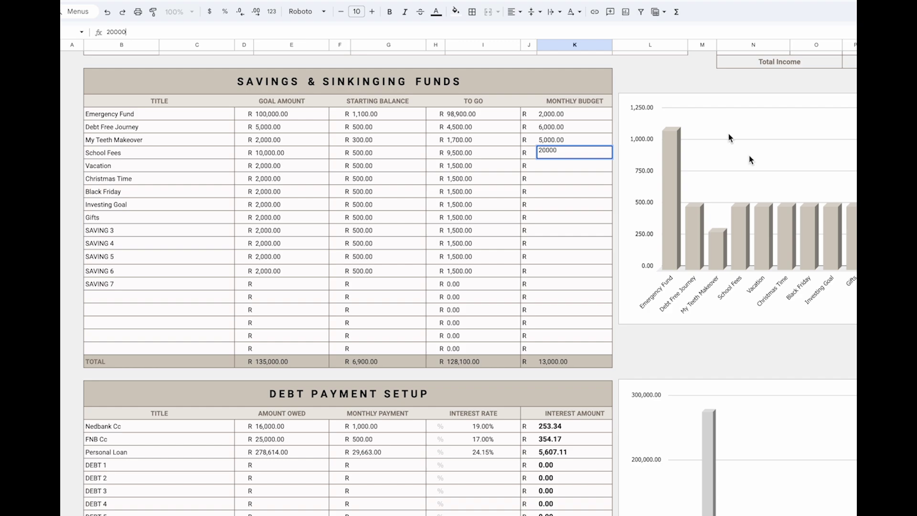
key(Return)
click(568, 153)
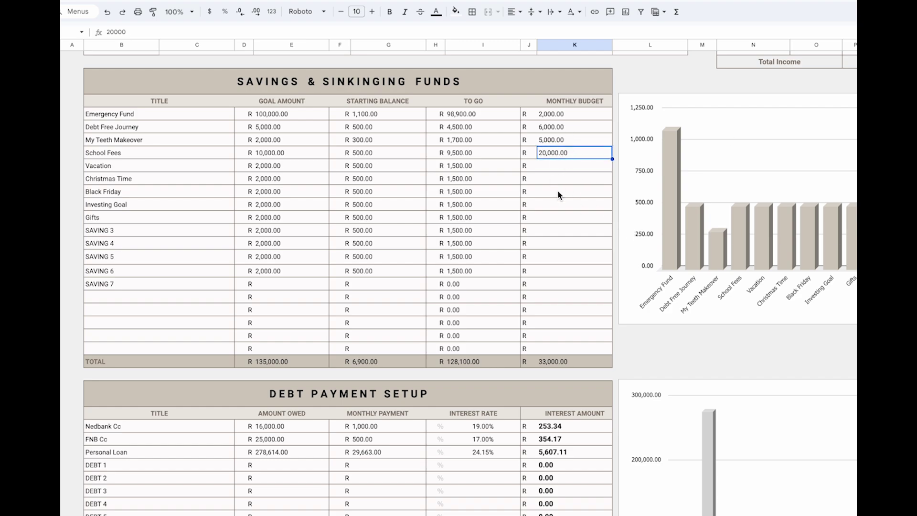
- Check the Monthly Budget total of the savings and sinking funds table
click(580, 364)
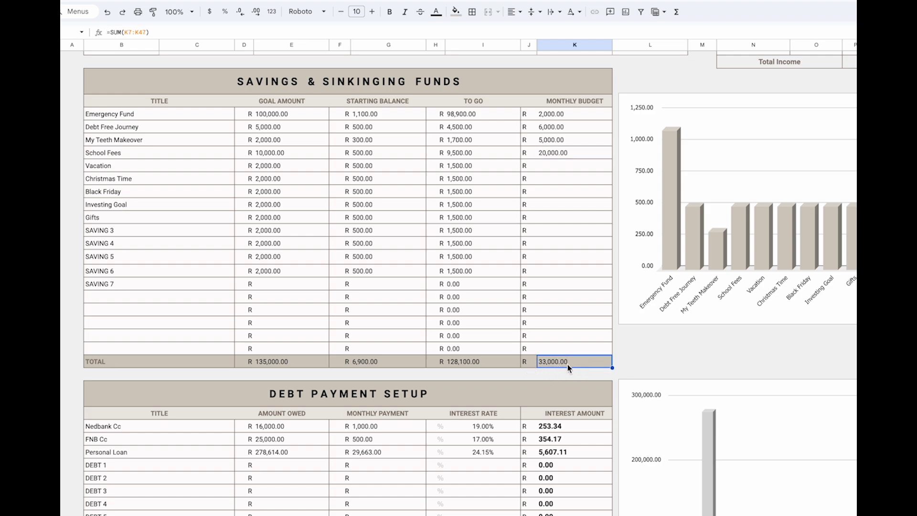
click(575, 103)
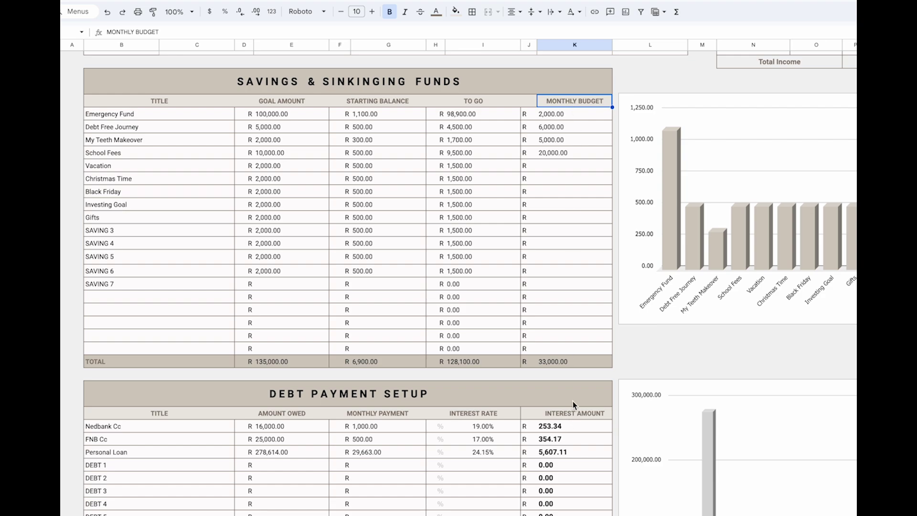
click(564, 362)
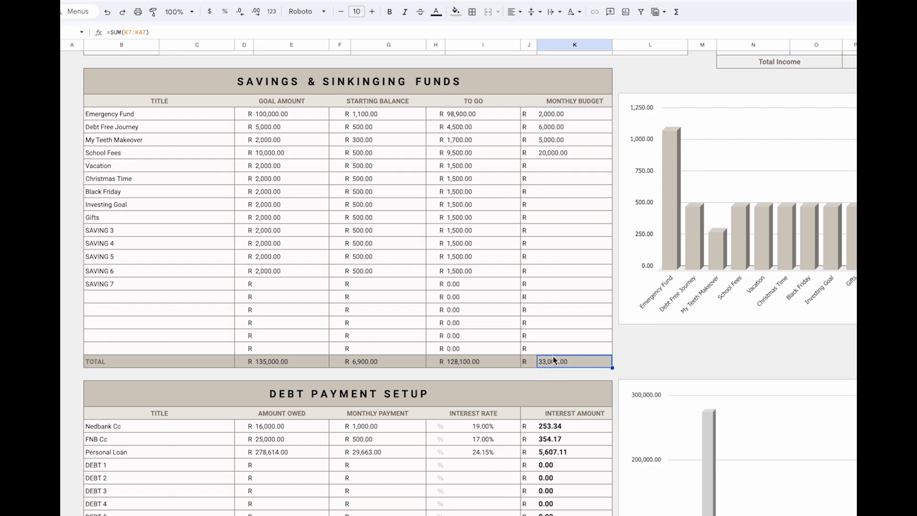
- Review the Nedbank Cc row in the Debt Payment Setup table: amount owed, monthly payment, interest rate and calculated interest amount
scroll(552, 356, down, 4)
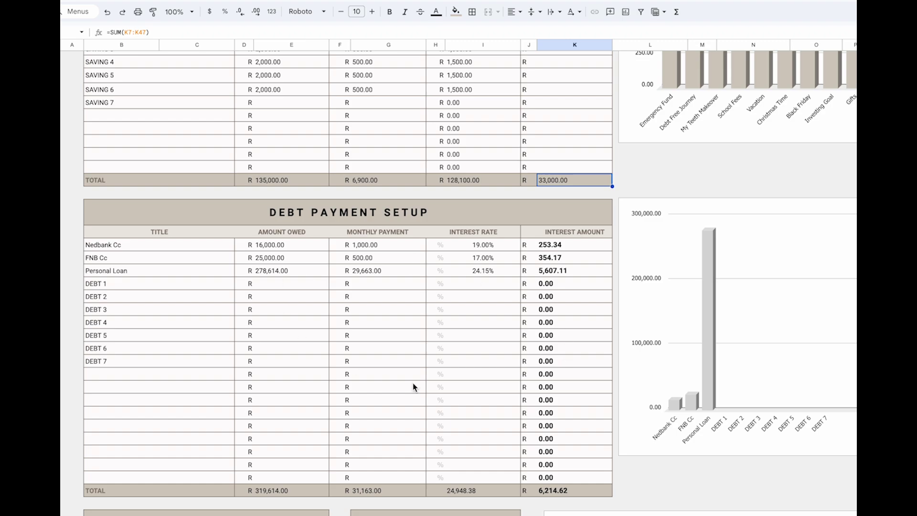
scroll(413, 384, down, 2)
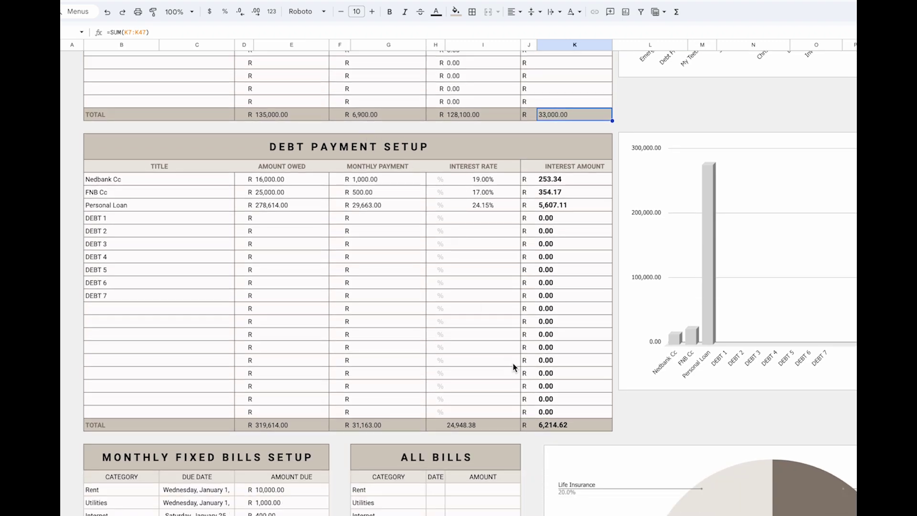
scroll(425, 153, down, 1)
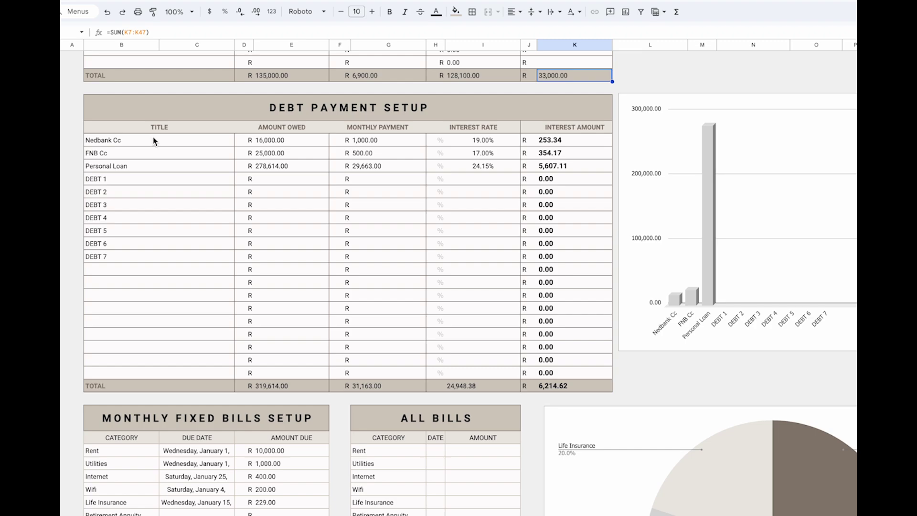
click(297, 142)
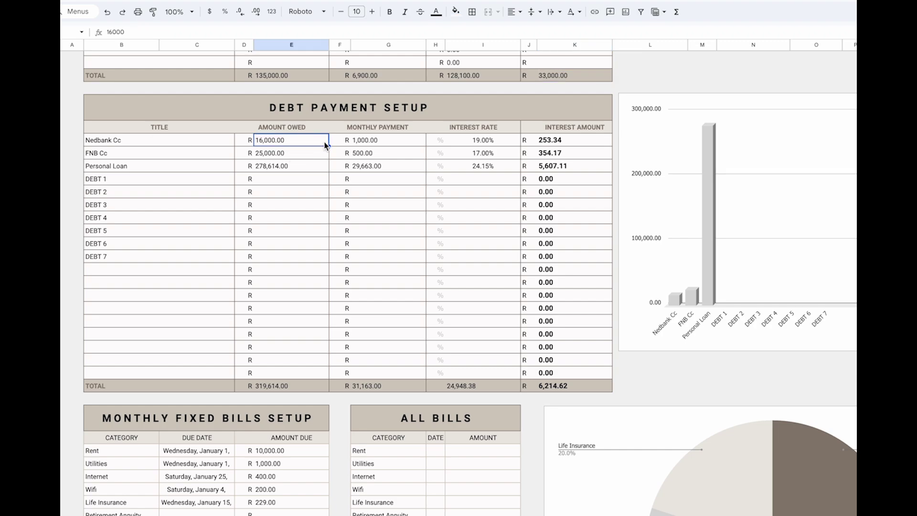
click(380, 146)
click(496, 142)
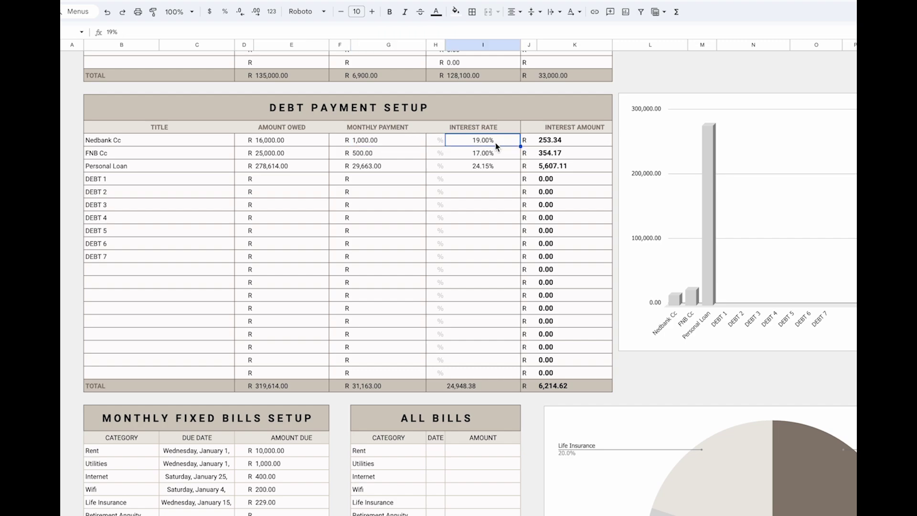
click(269, 145)
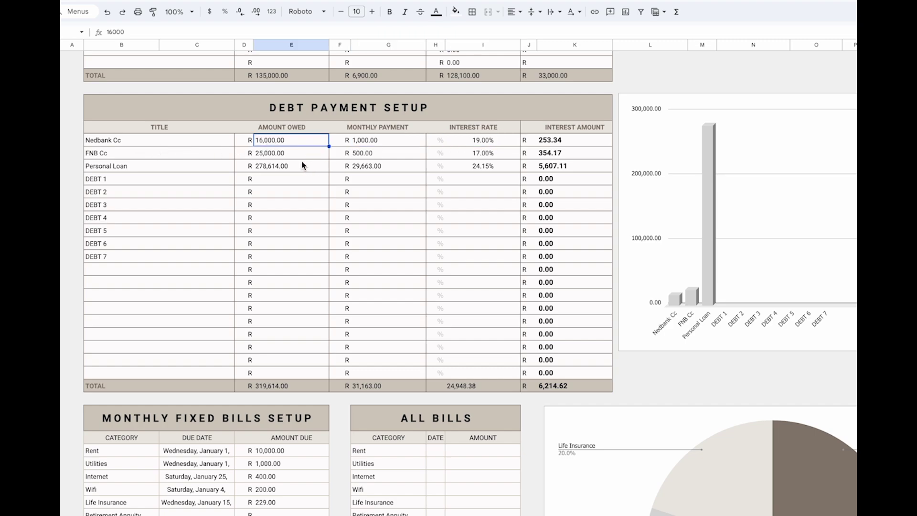
click(375, 144)
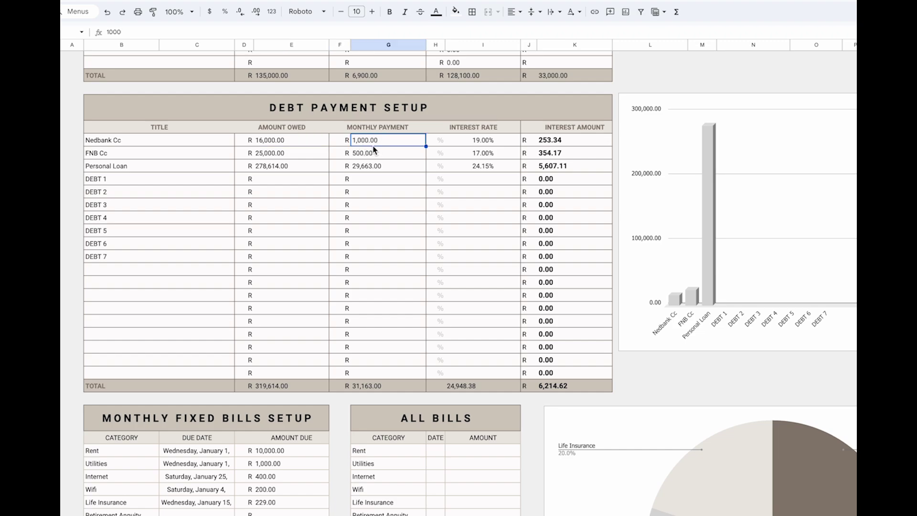
click(484, 140)
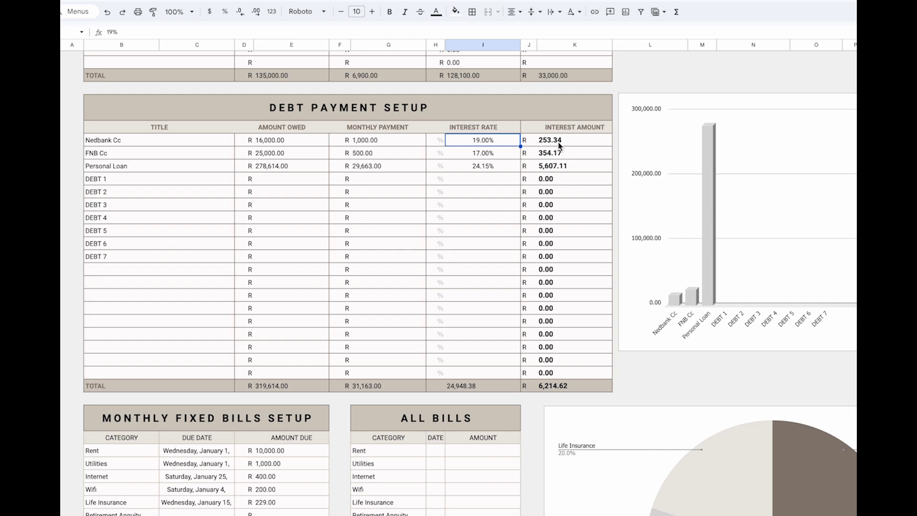
click(374, 143)
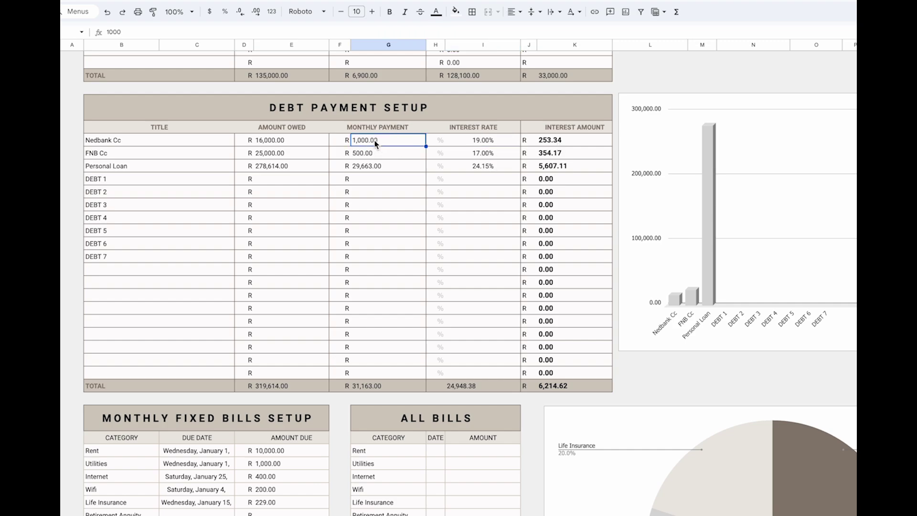
click(549, 142)
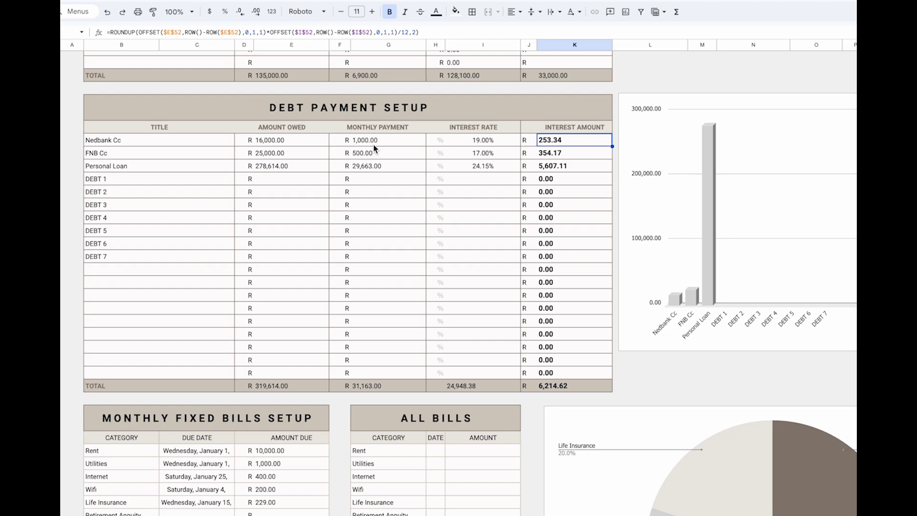
click(294, 143)
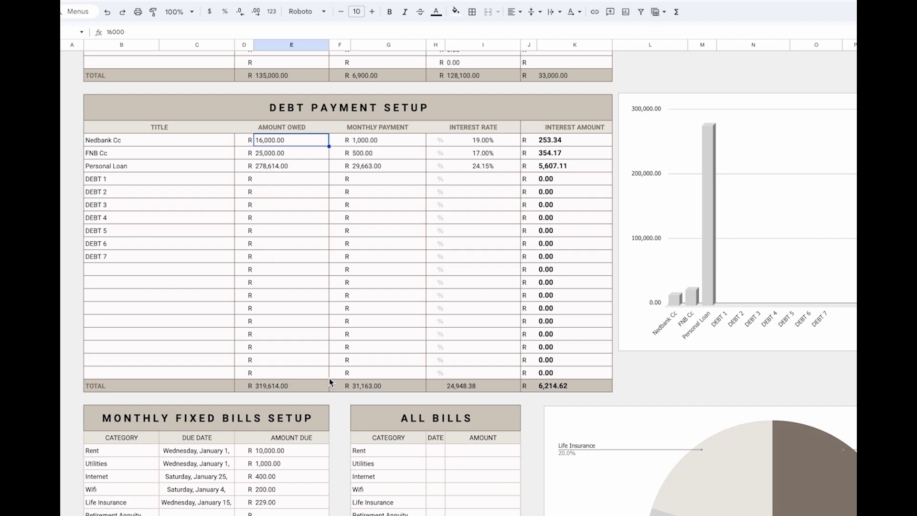
scroll(328, 375, down, 2)
scroll(229, 185, up, 1)
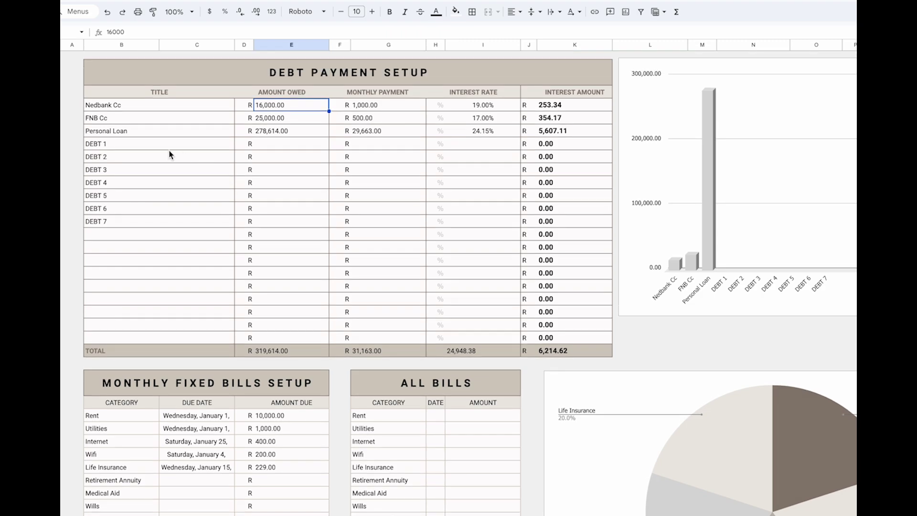
- Rename DEBT 1 to Car Payment in the Debt column of the My Budget Categories table
click(169, 151)
scroll(315, 200, up, 10)
scroll(380, 218, up, 8)
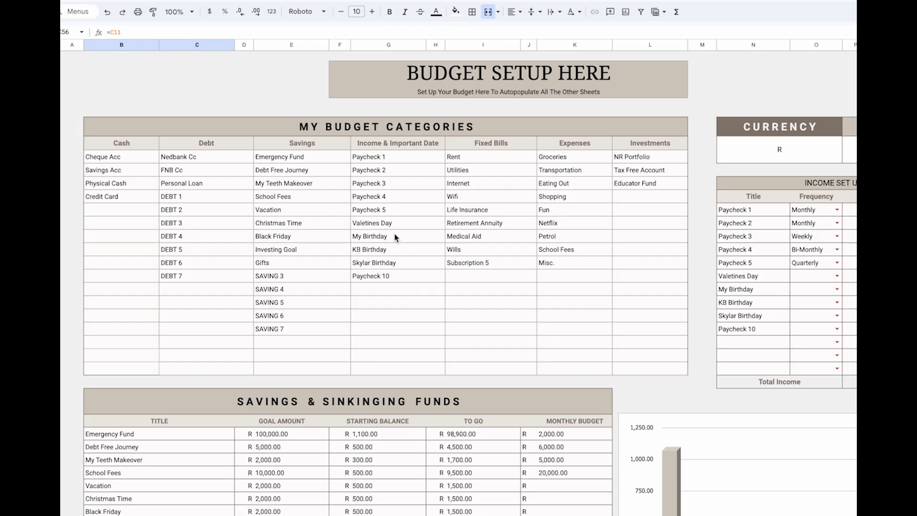
click(190, 196)
click(136, 32)
key(ctrl+a)
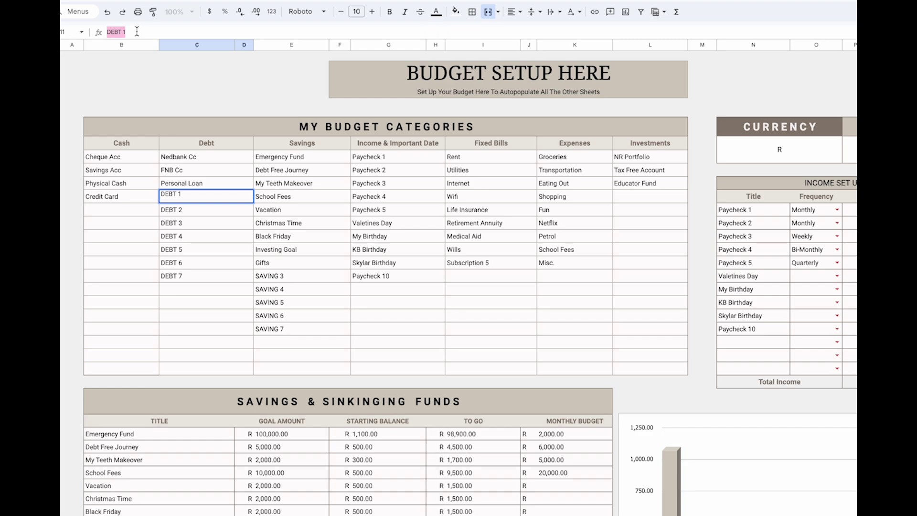
text(Car Payment)
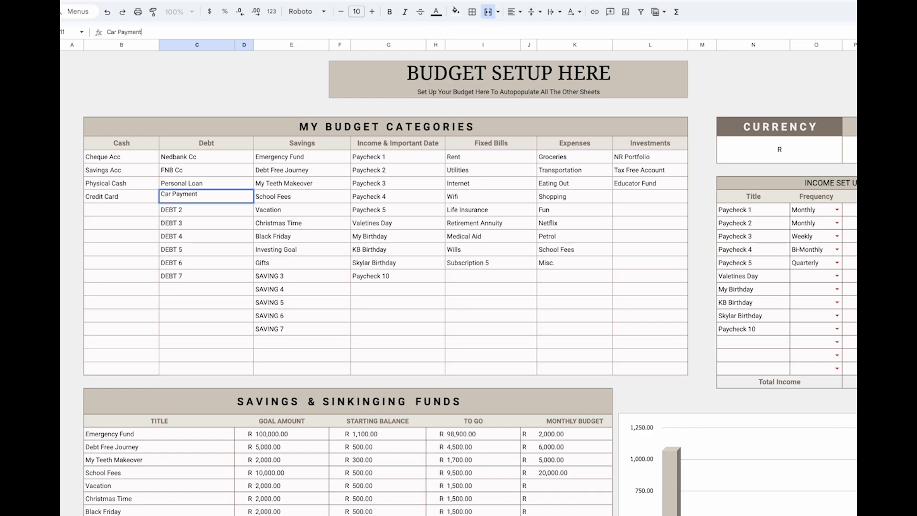
click(224, 213)
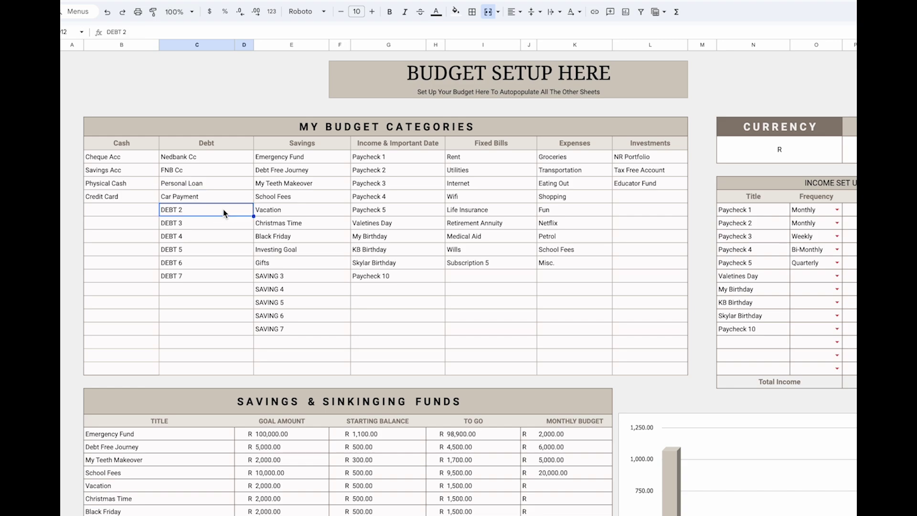
- Rename DEBT 2 to Mortgage in the Debt column of the My Budget Categories table
text(Mort)
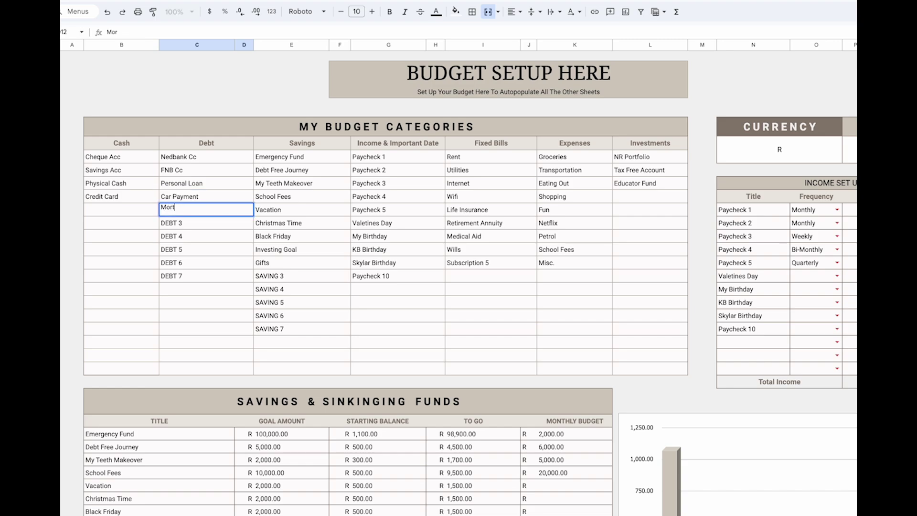
text(gage)
click(215, 266)
- Enter amounts owed of 126,000 for Car Payment and 800,000 for Mortgage in the Debt Payment Setup table
scroll(351, 357, down, 12)
scroll(350, 355, down, 10)
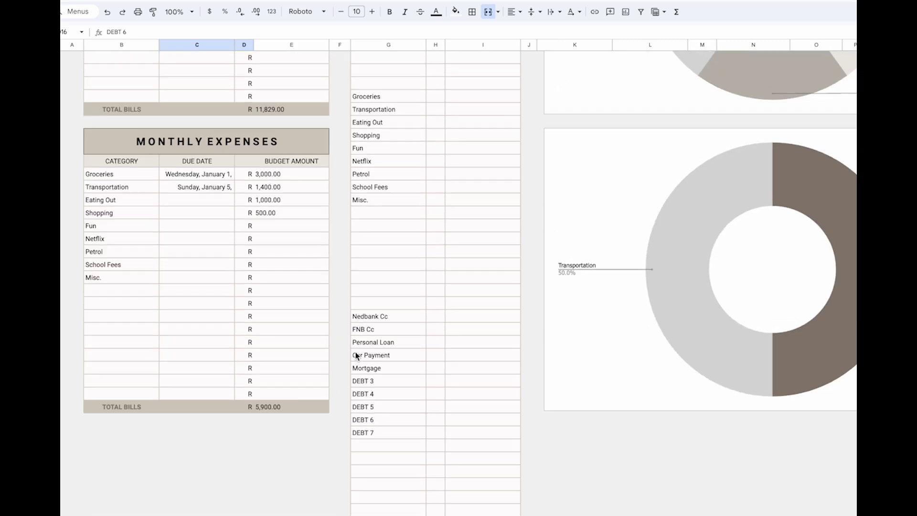
scroll(357, 350, up, 12)
scroll(357, 348, down, 1)
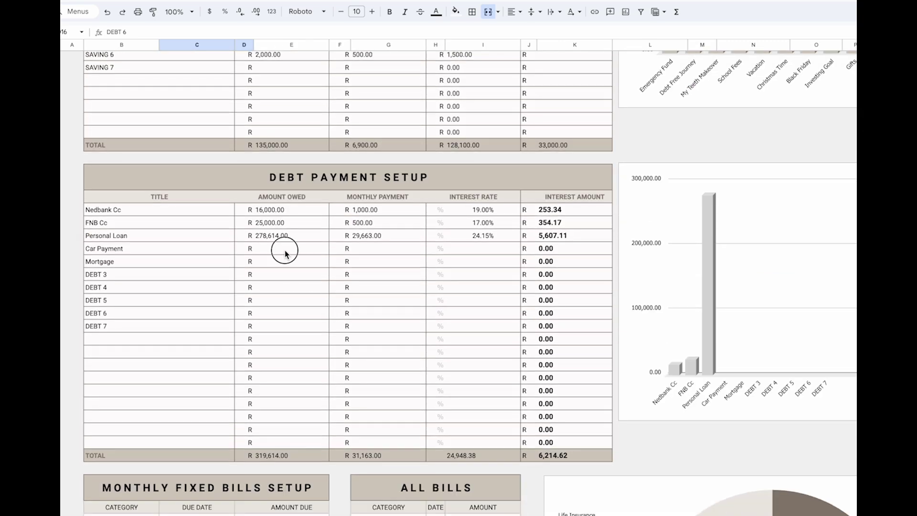
click(285, 250)
click(206, 31)
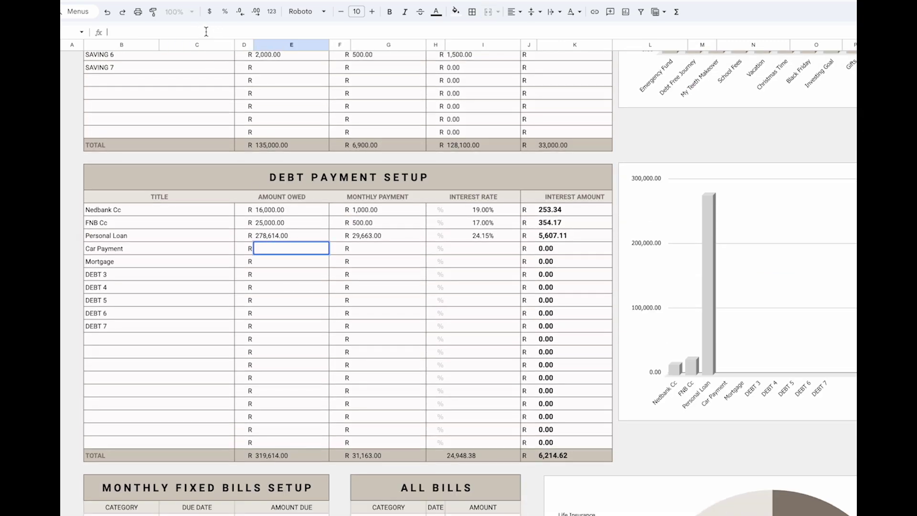
text(126000)
double_click(275, 263)
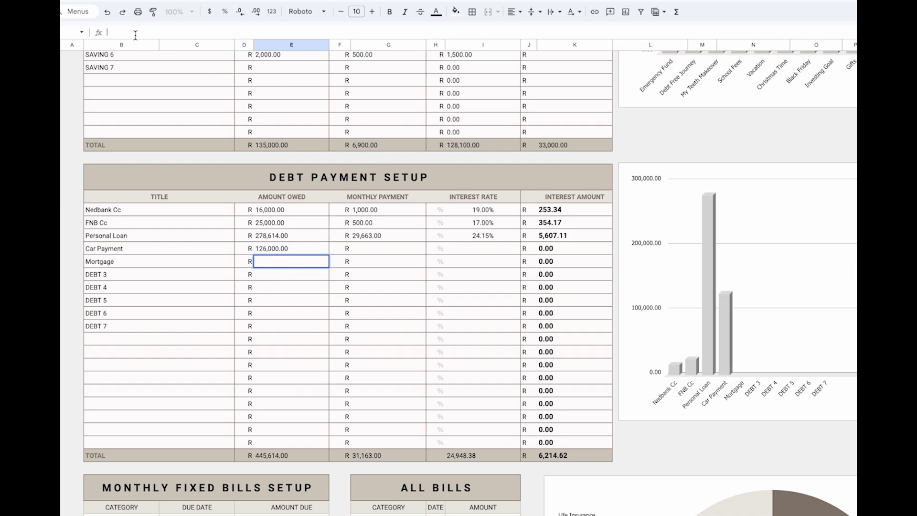
text(800,000)
click(298, 364)
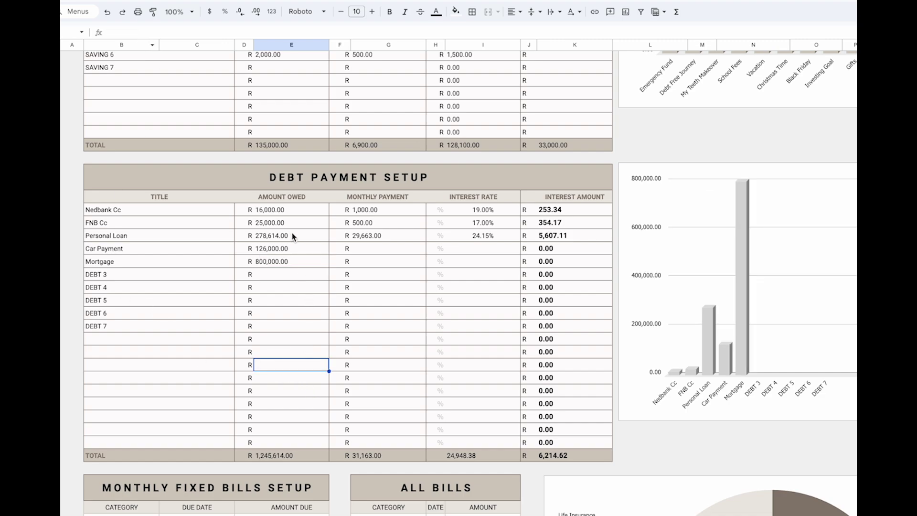
click(290, 459)
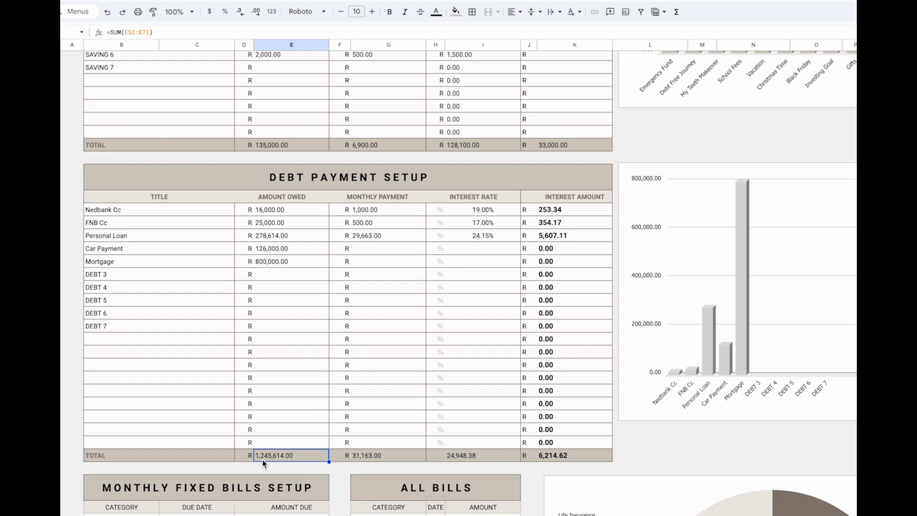
- Set the Car Payment debt's monthly payment to 3,500 and its interest rate to 11%
click(377, 249)
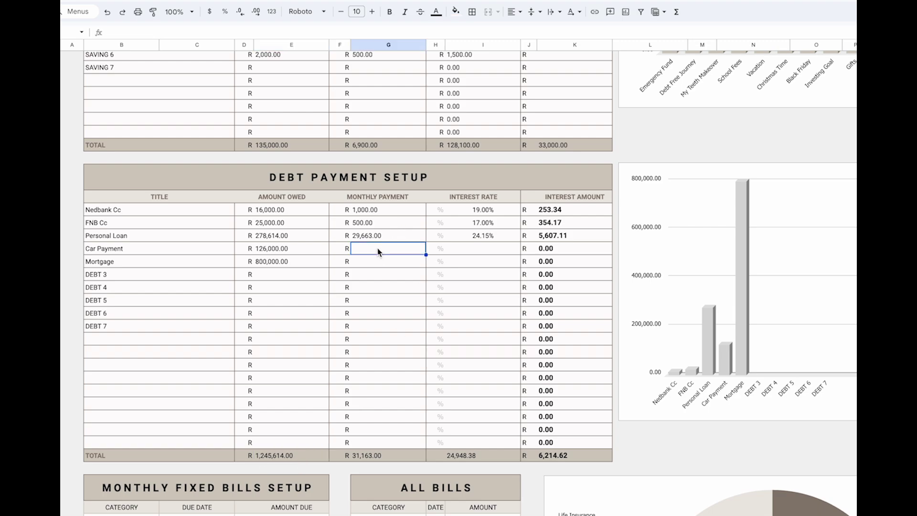
click(167, 31)
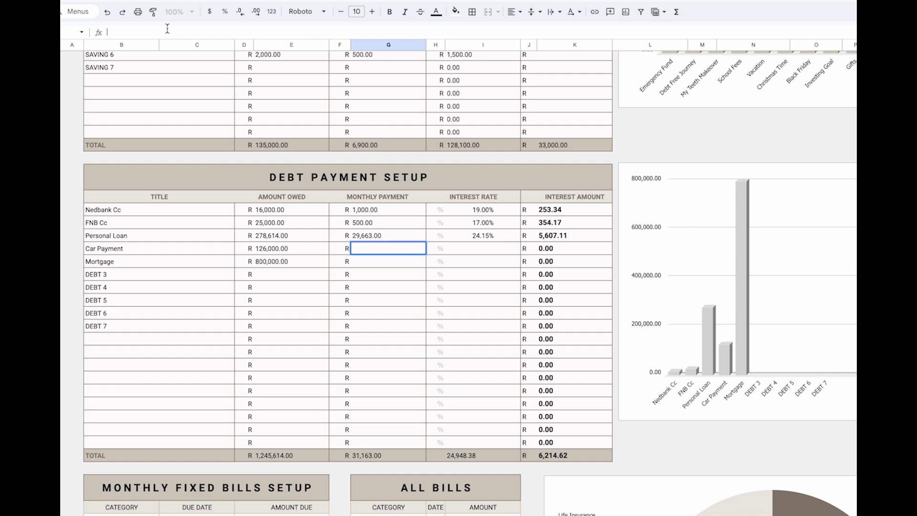
text(3500)
click(486, 248)
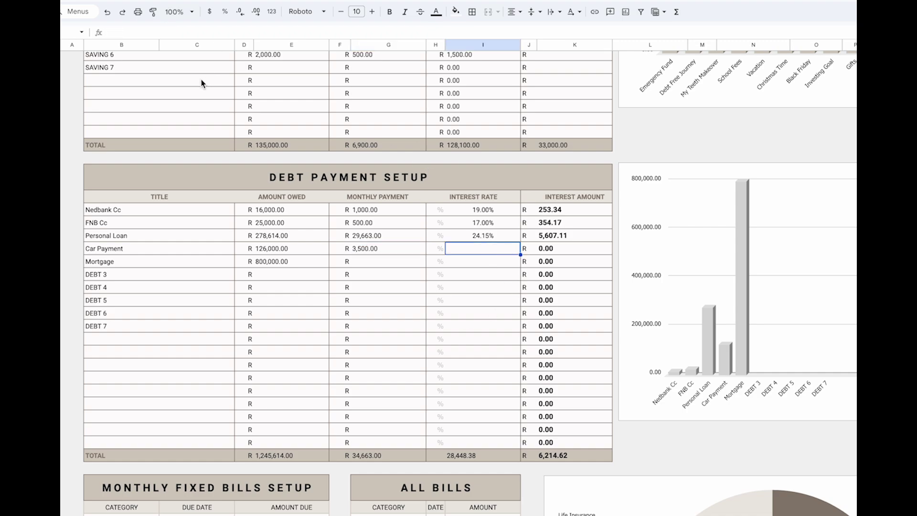
click(157, 32)
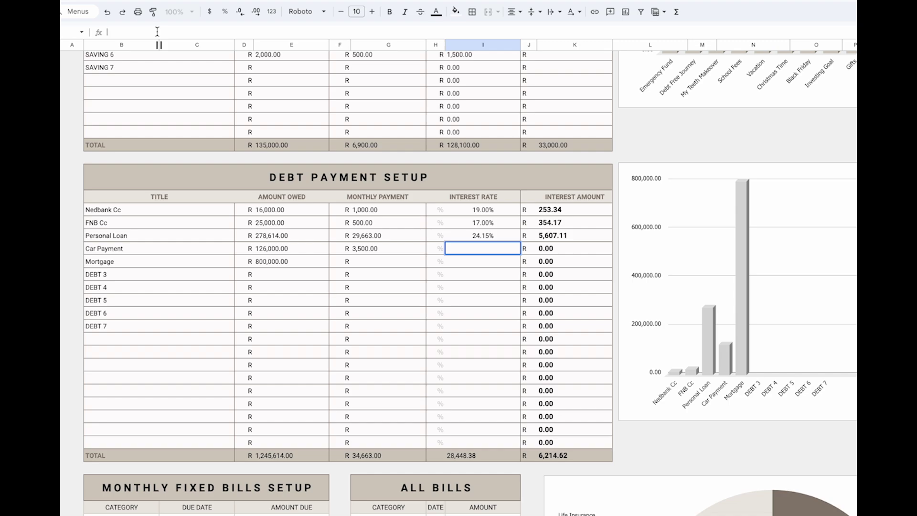
text(11)
click(491, 288)
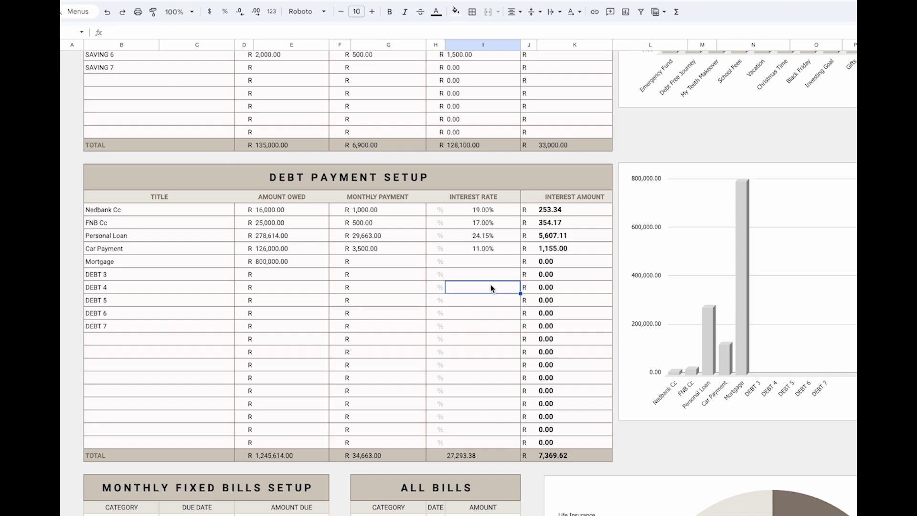
click(516, 248)
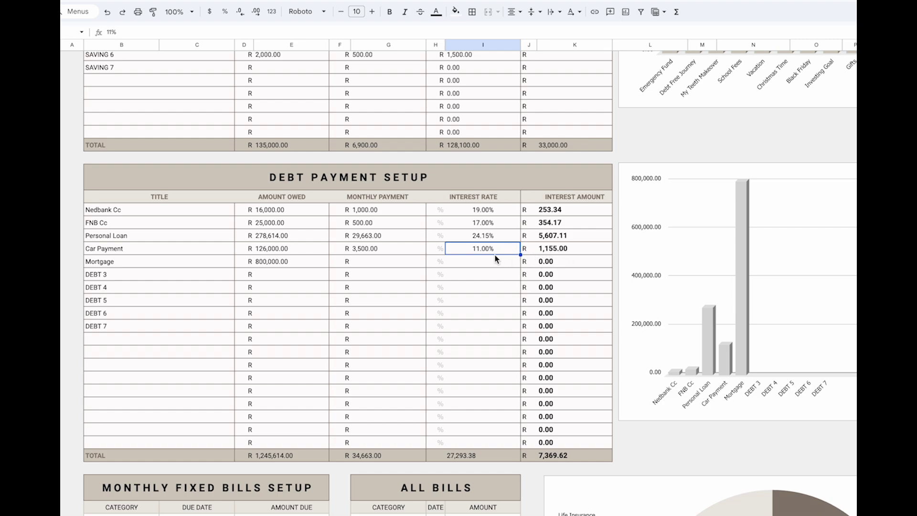
- Set the Mortgage debt's monthly payment to 7,300 and its interest rate to 9.76%
click(386, 249)
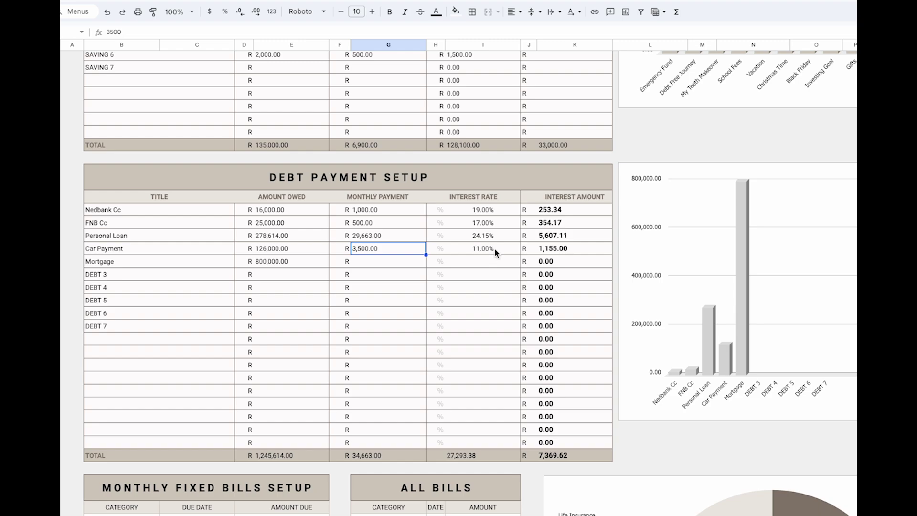
key(Down)
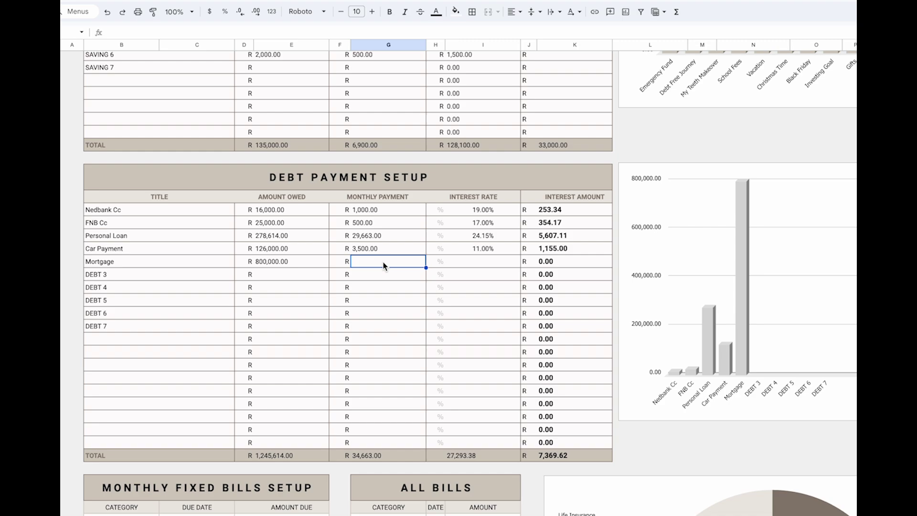
text(7300)
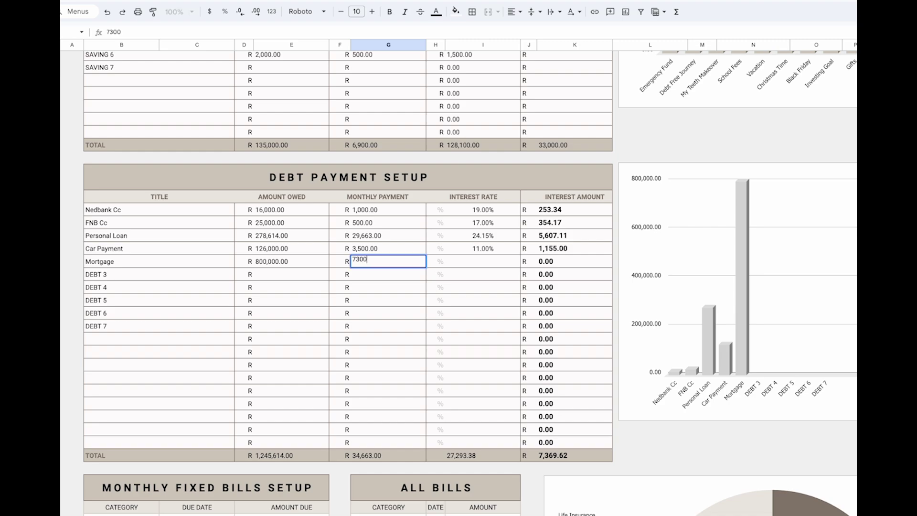
click(497, 263)
click(156, 29)
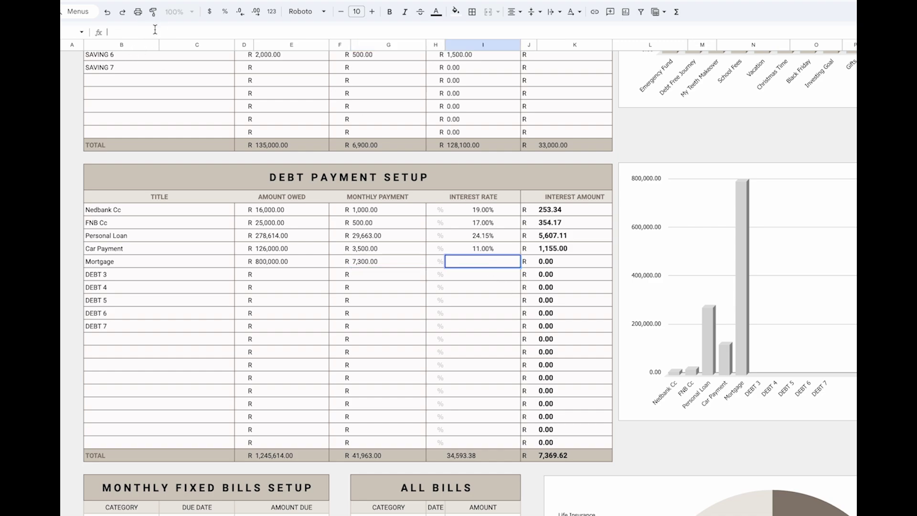
text(9.76)
key(Return)
click(492, 264)
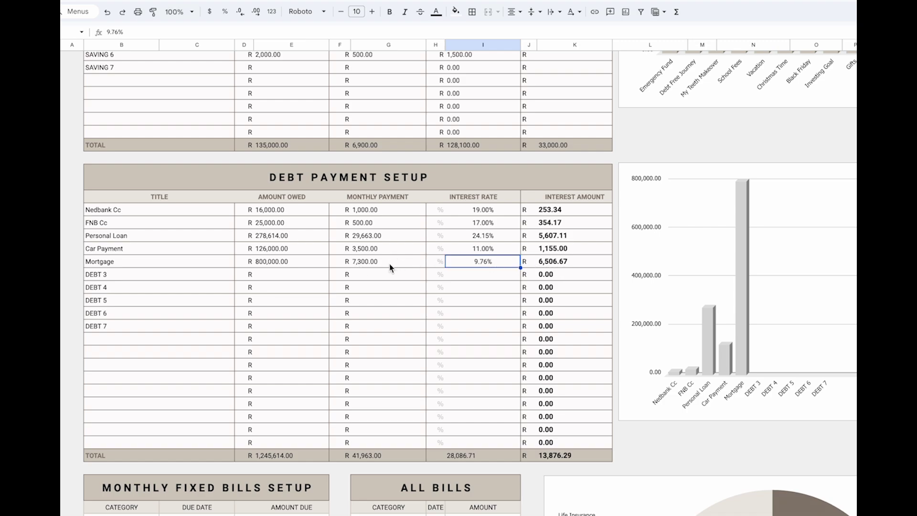
- Compare the Mortgage row's amount owed, monthly payment and calculated interest amount in the Debt Payment Setup table
click(369, 265)
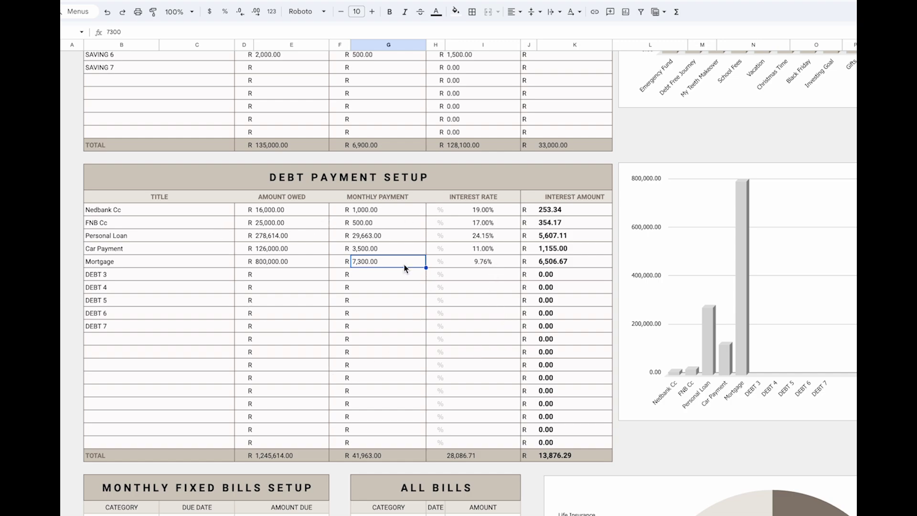
click(286, 263)
click(364, 264)
click(566, 262)
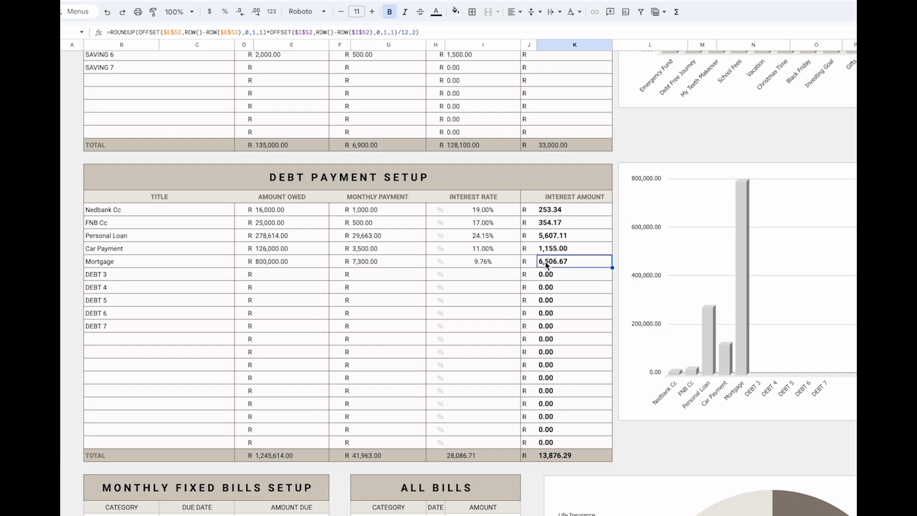
drag(297, 263, 566, 263)
click(391, 286)
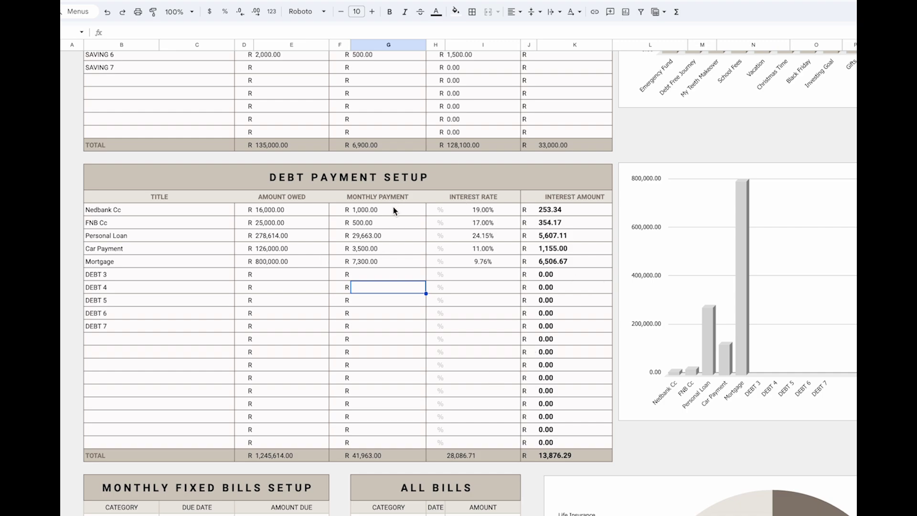
- Examine the Debt Payment Setup totals for monthly payment and interest amount, and the difference between them
click(376, 456)
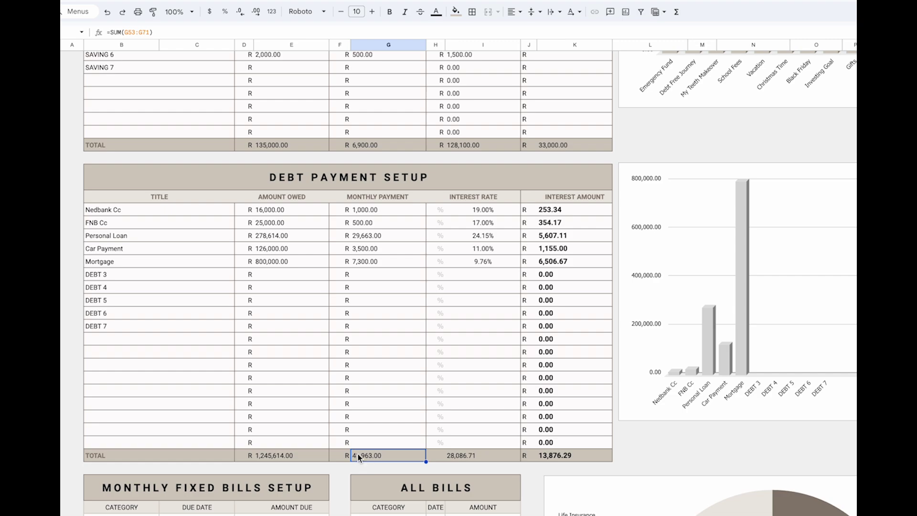
click(363, 236)
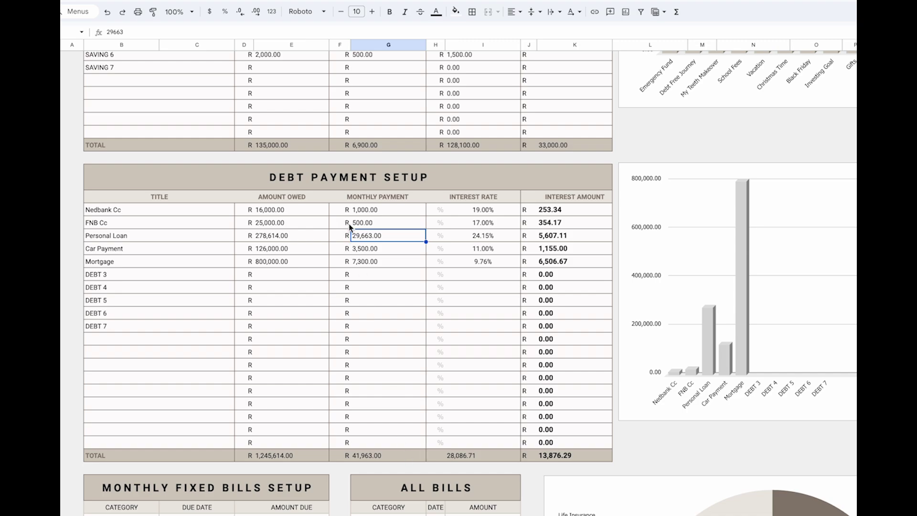
click(365, 455)
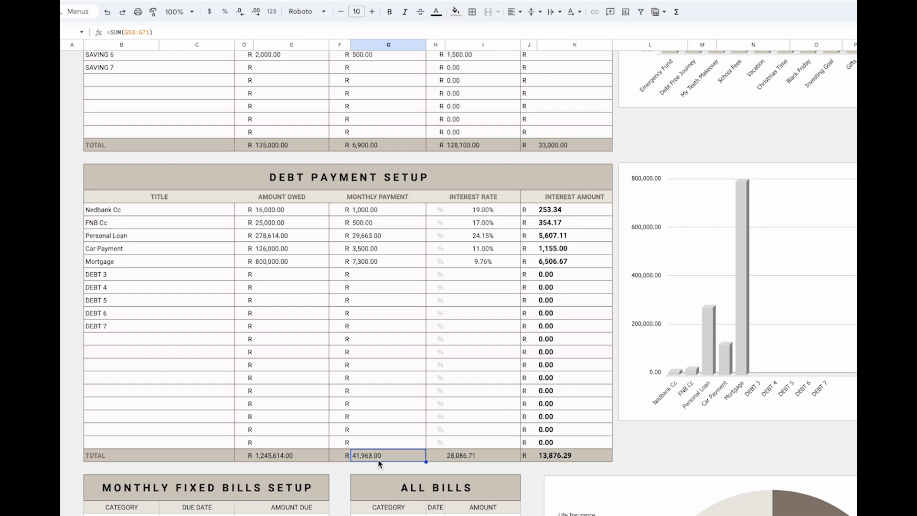
click(572, 454)
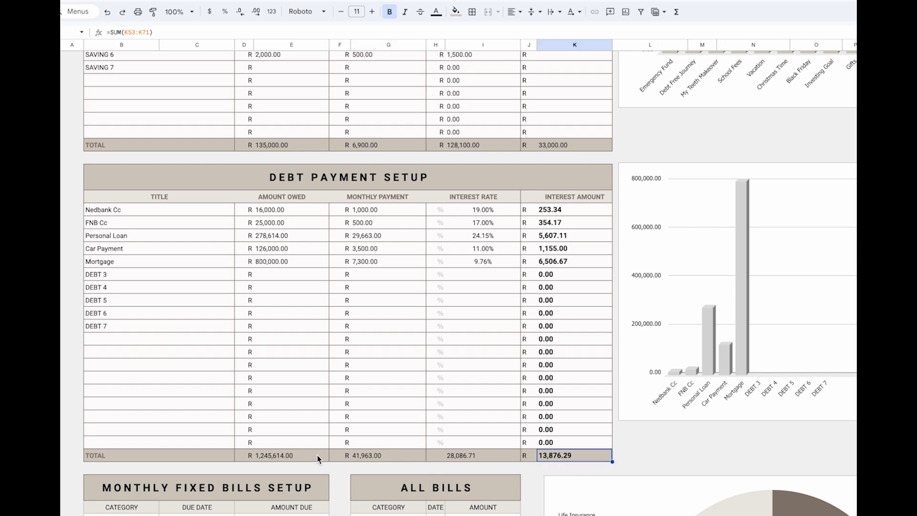
click(373, 456)
click(549, 455)
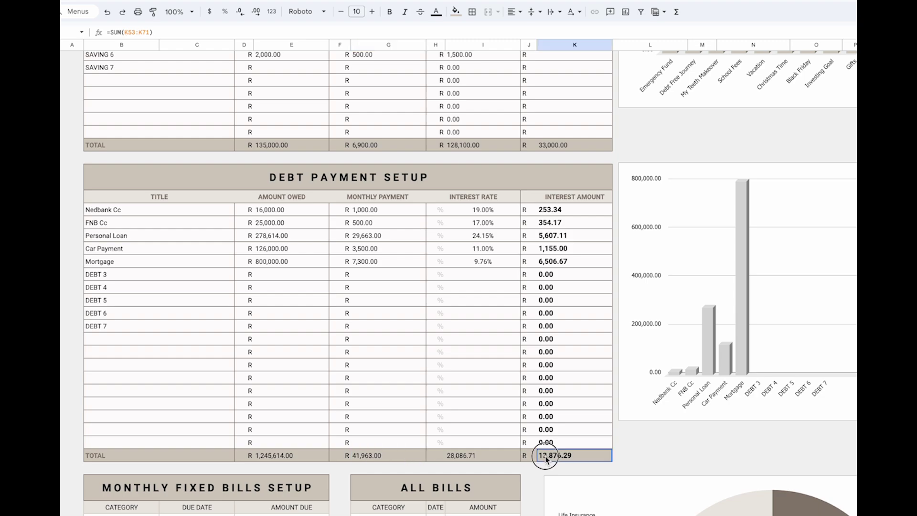
click(471, 459)
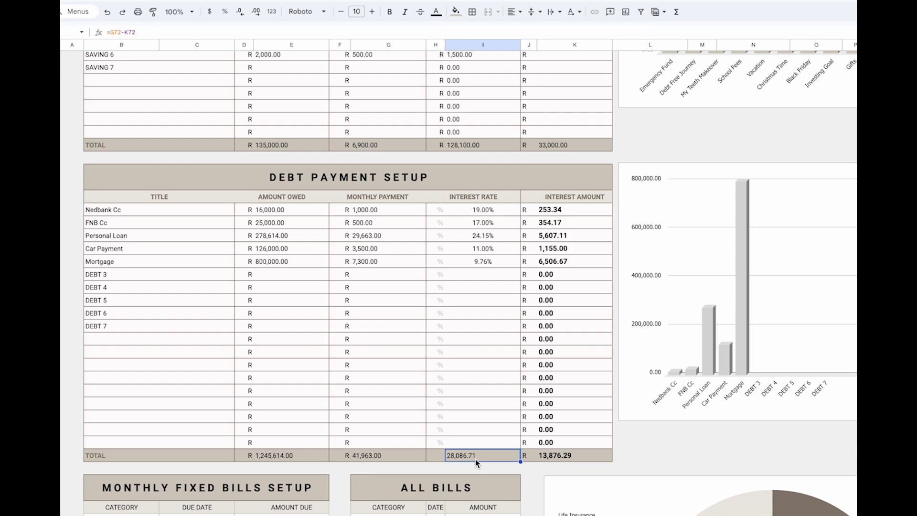
- Review the Monthly Fixed Bills, Monthly Expenses and All Bills tables against the Fixed Bills and Expenses budget categories
scroll(475, 460, down, 5)
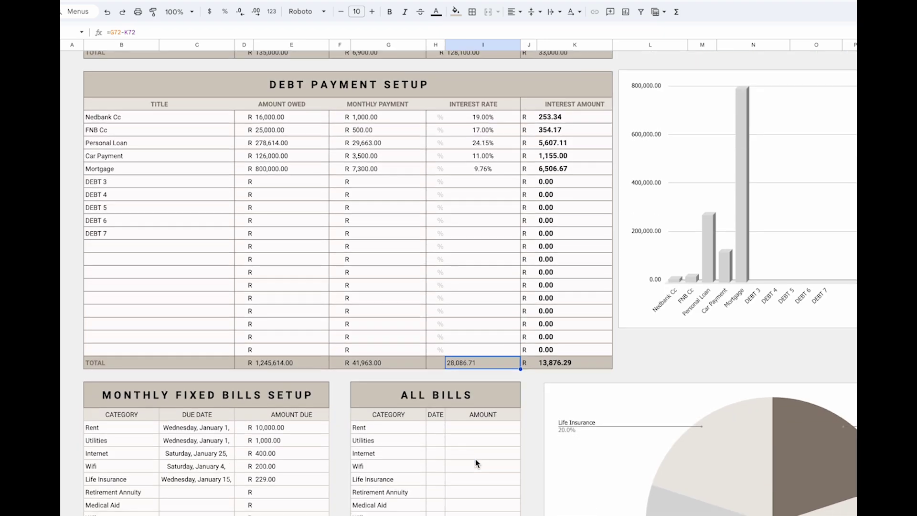
scroll(475, 460, down, 9)
scroll(475, 459, up, 1)
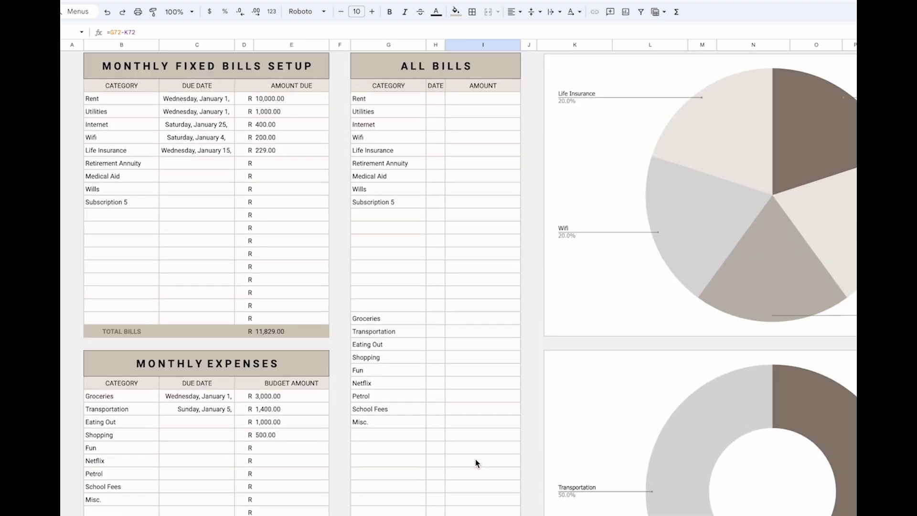
scroll(475, 459, up, 1)
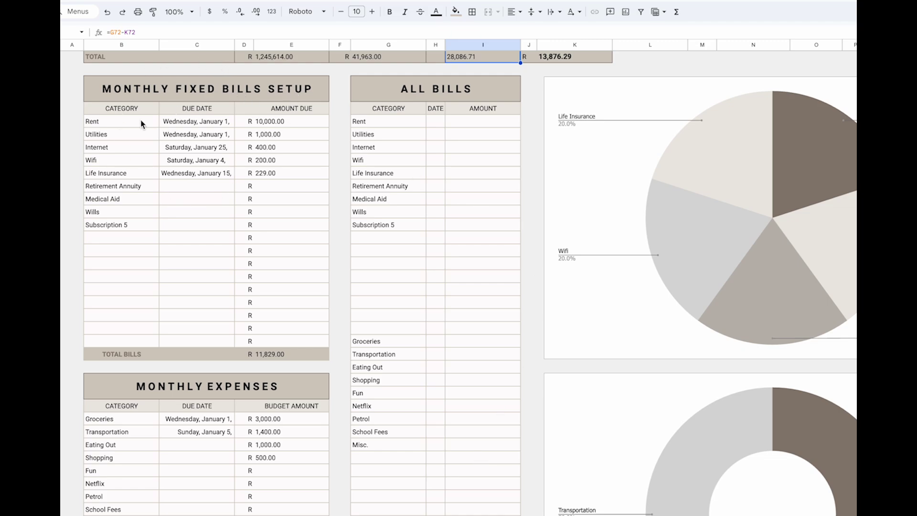
scroll(294, 234, up, 20)
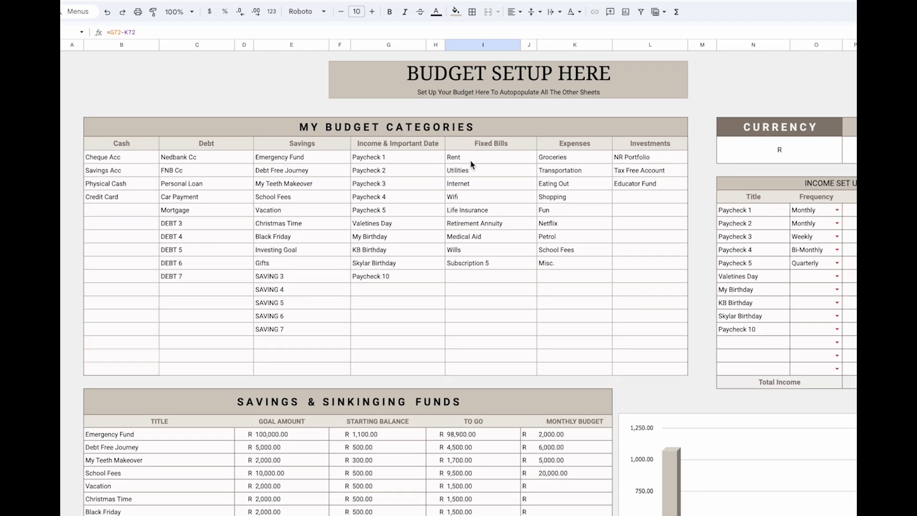
click(469, 162)
scroll(343, 331, down, 20)
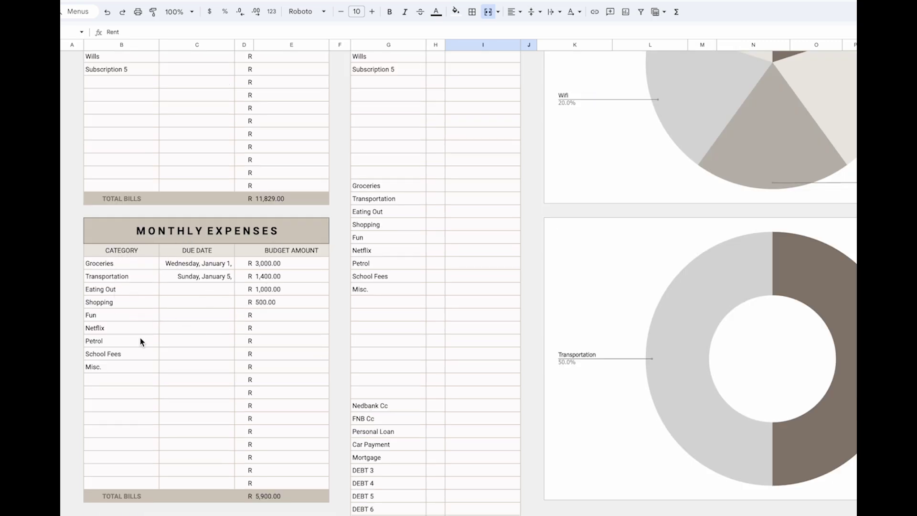
scroll(448, 283, up, 1)
scroll(493, 271, up, 20)
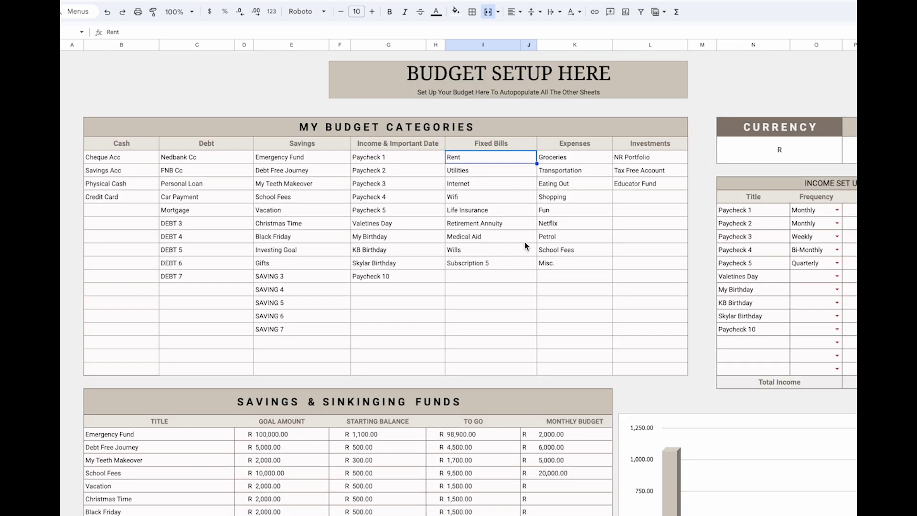
scroll(262, 498, down, 20)
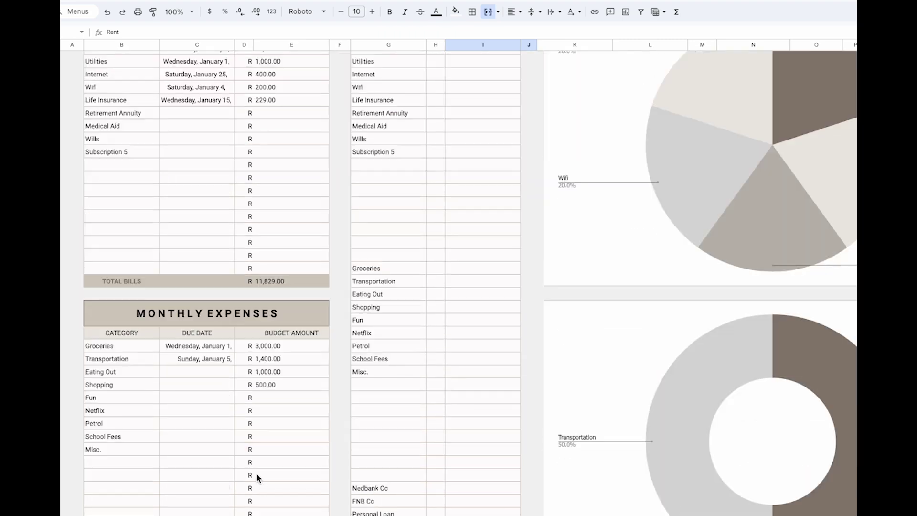
scroll(402, 311, up, 8)
click(430, 260)
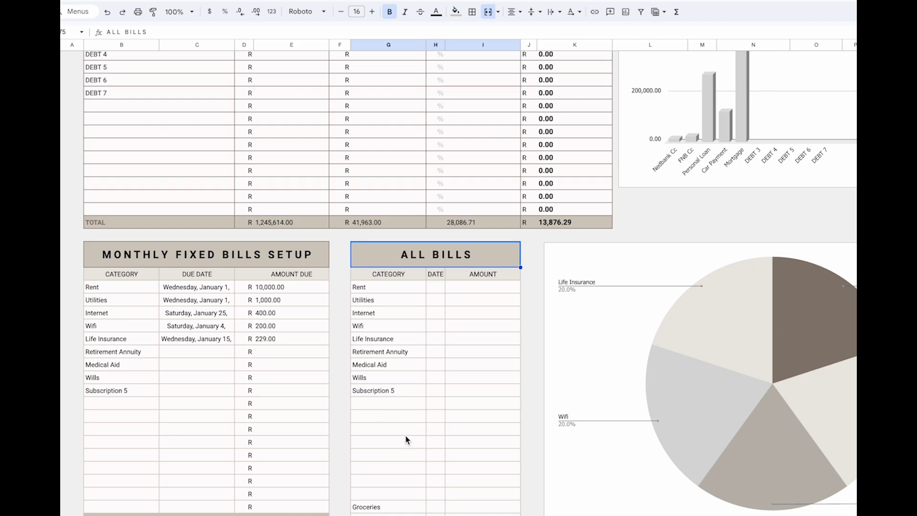
- Open the Savings Sheet and look over the goal cards on its savings dashboard
scroll(470, 283, up, 1)
scroll(852, 343, up, 2)
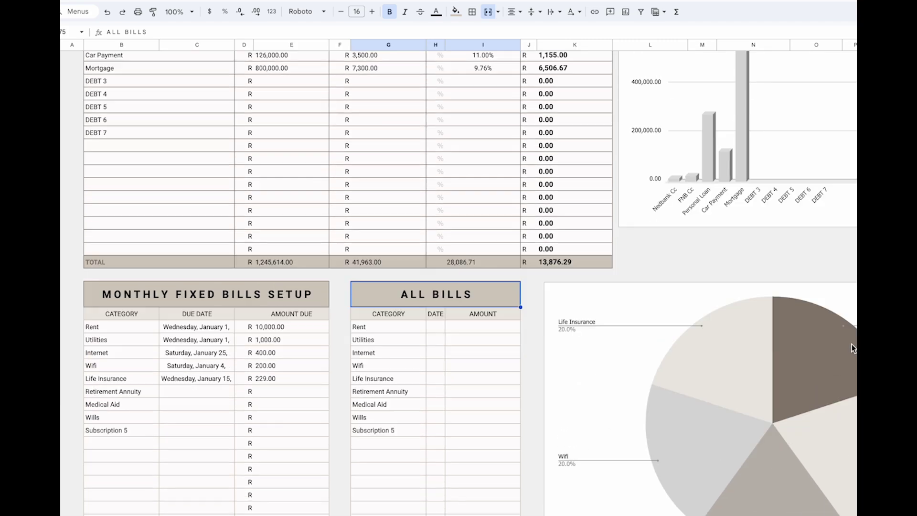
scroll(843, 327, down, 6)
scroll(752, 430, up, 15)
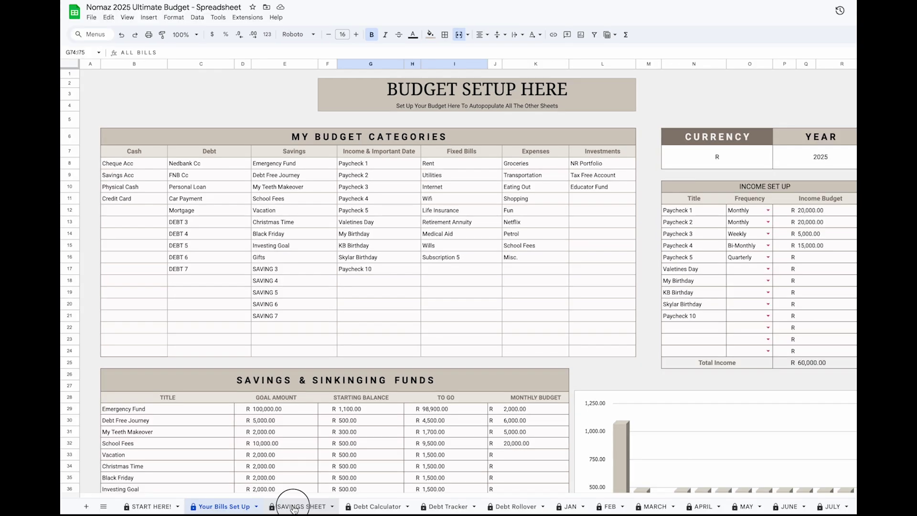
click(293, 505)
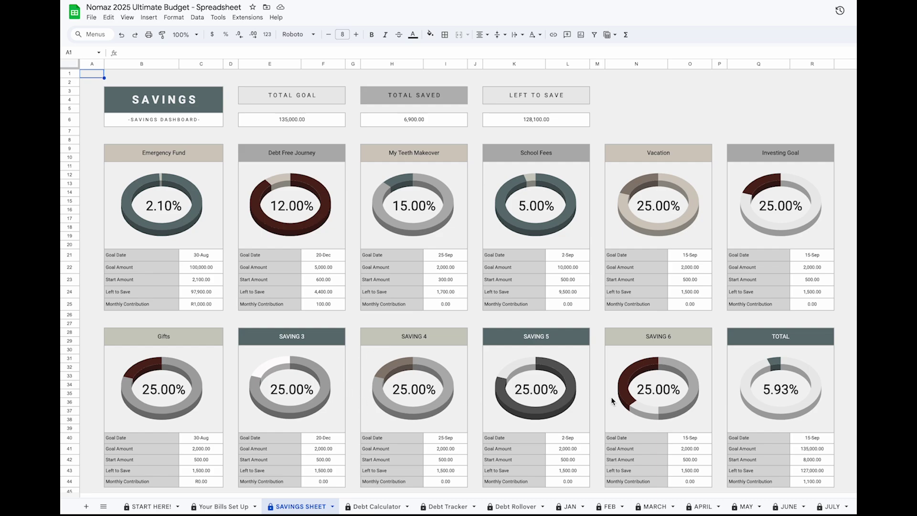
scroll(635, 399, down, 3)
scroll(642, 392, up, 3)
- Return to the Your Bills Set Up sheet and find the My Teeth Makeover entry in the savings and sinking funds table
click(225, 506)
scroll(226, 444, down, 3)
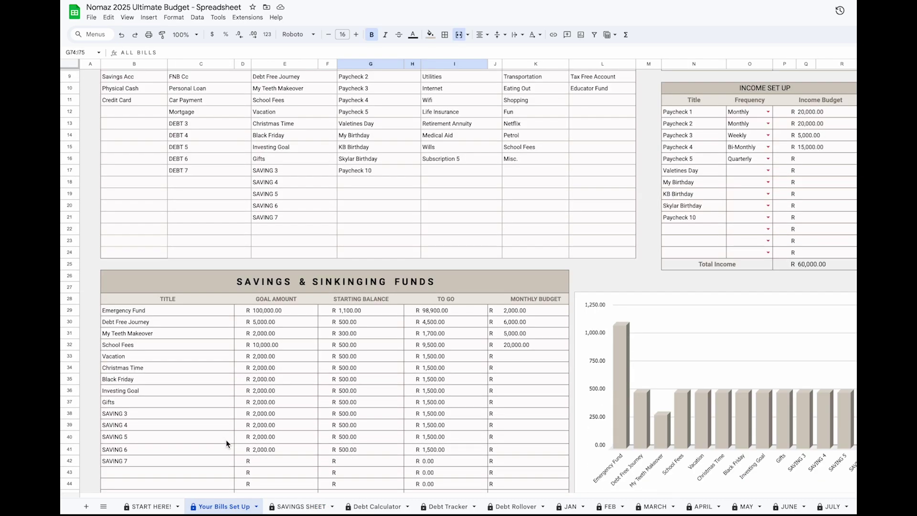
scroll(147, 405, down, 1)
click(173, 332)
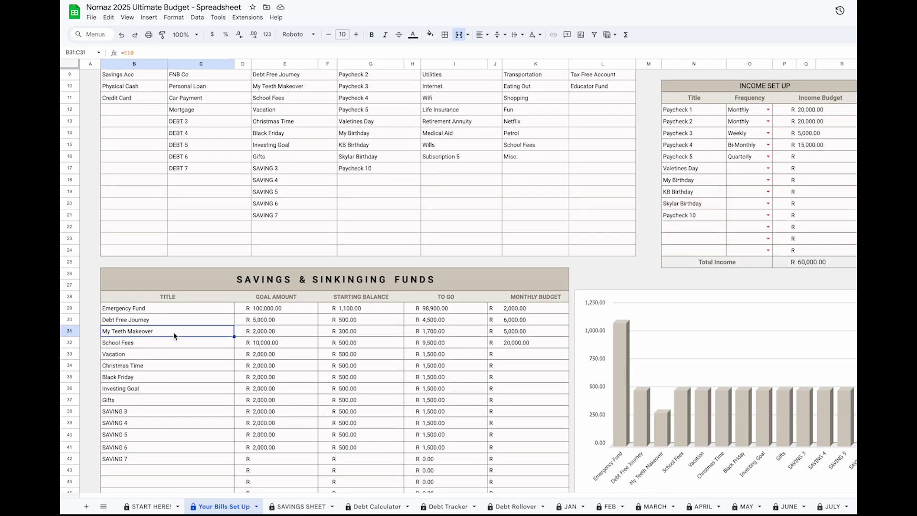
- On the Savings Sheet, examine the My Teeth Makeover card's title, goal amount, start amount, left to save and monthly contribution
click(306, 507)
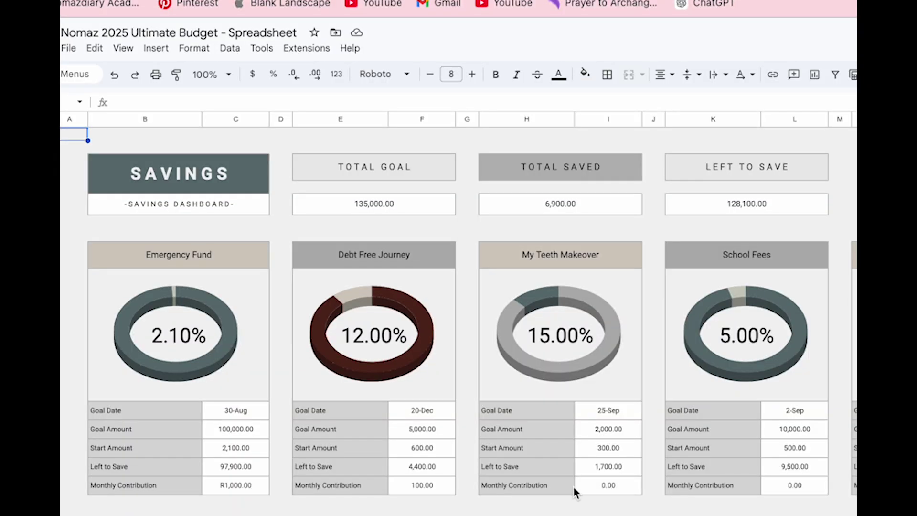
click(545, 263)
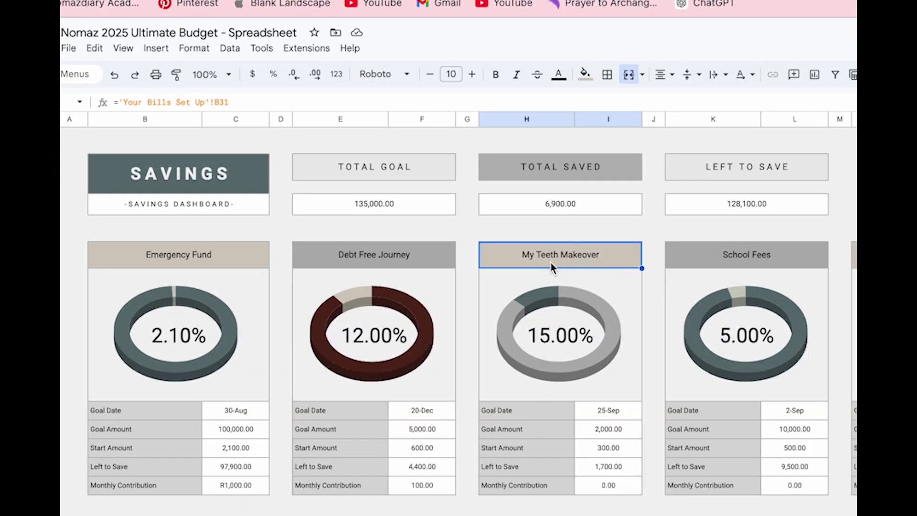
click(608, 435)
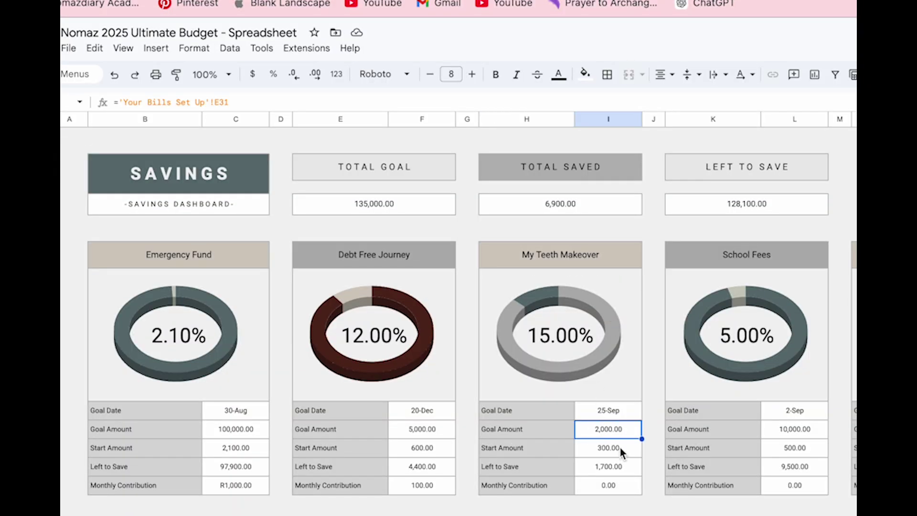
click(618, 455)
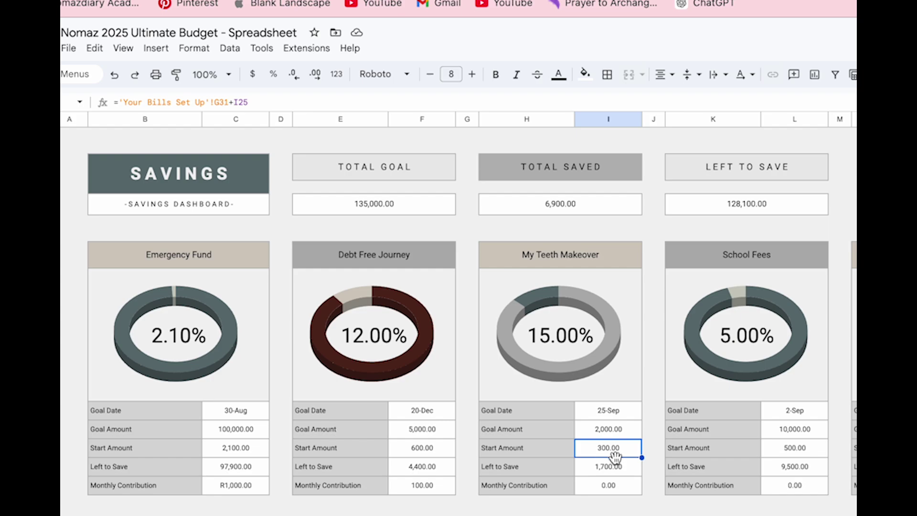
click(606, 467)
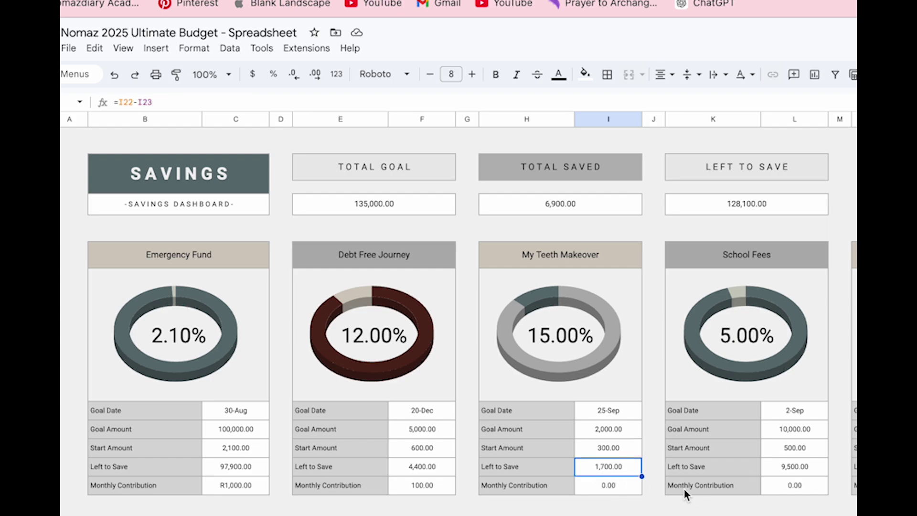
scroll(632, 479, down, 4)
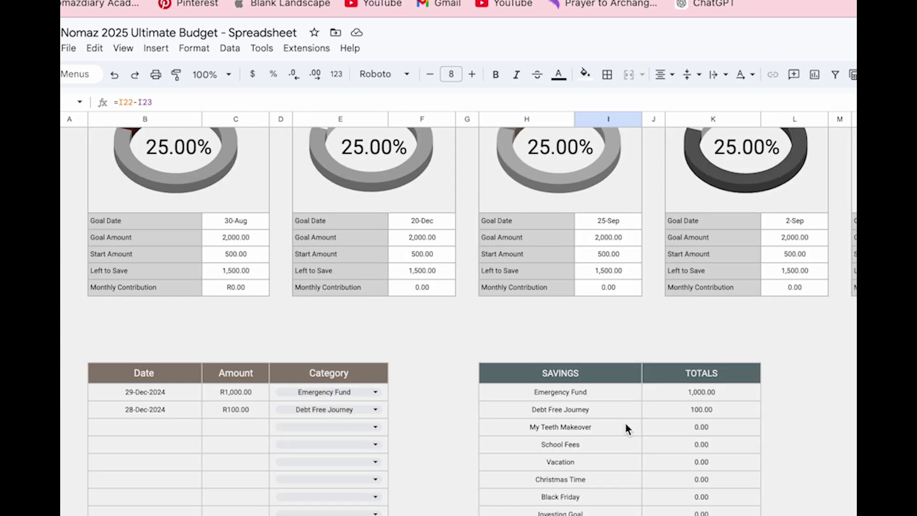
scroll(626, 423, up, 8)
click(601, 385)
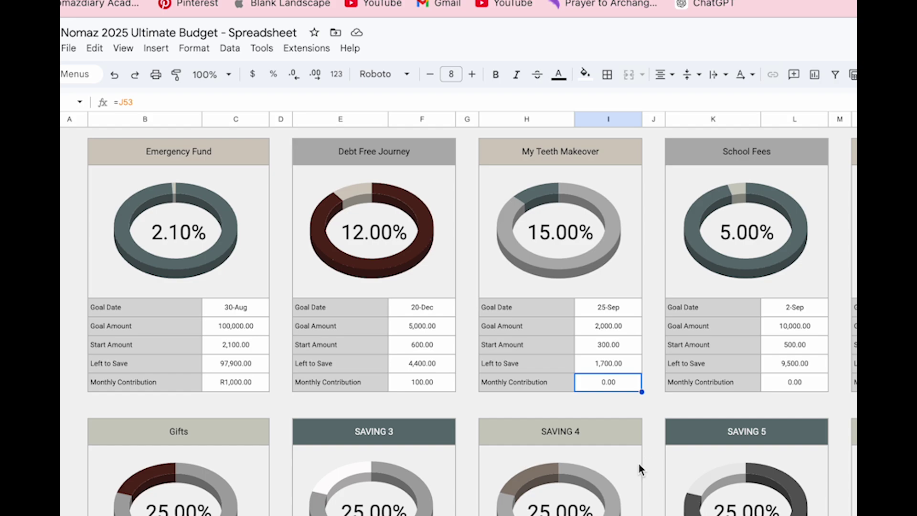
- Log a savings contribution dated 31-Dec-2024 for 400 under the My Teeth Makeover category
scroll(639, 464, down, 9)
double_click(145, 345)
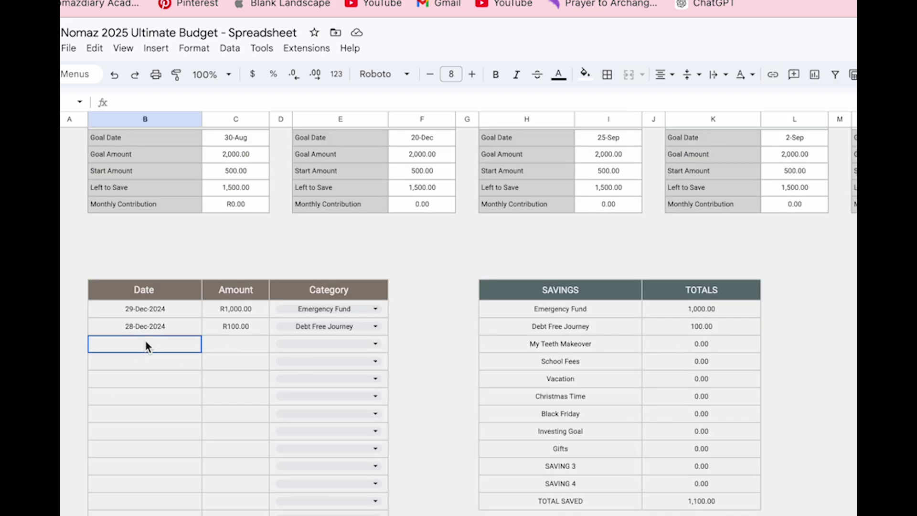
click(95, 432)
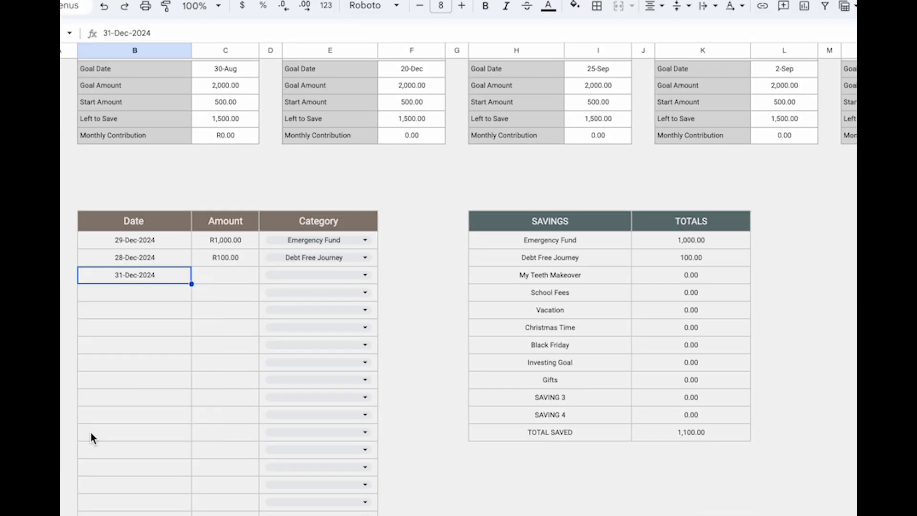
click(222, 281)
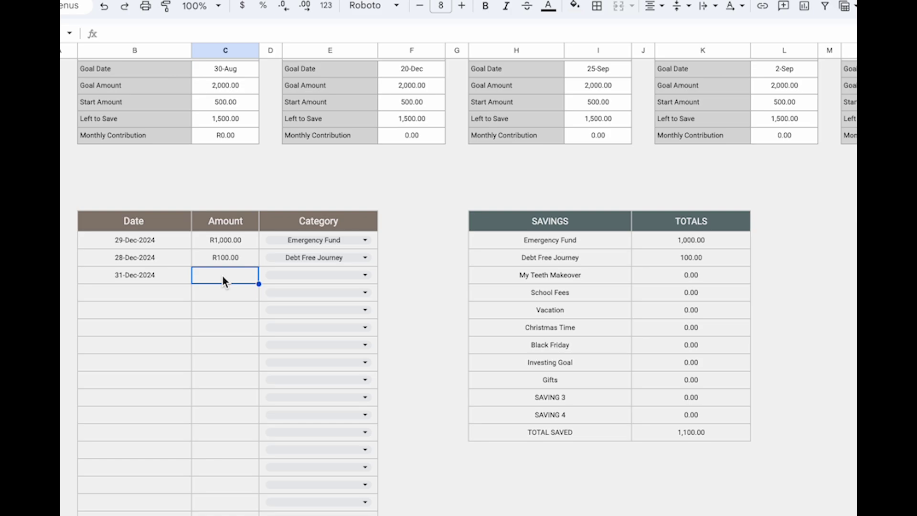
text(400)
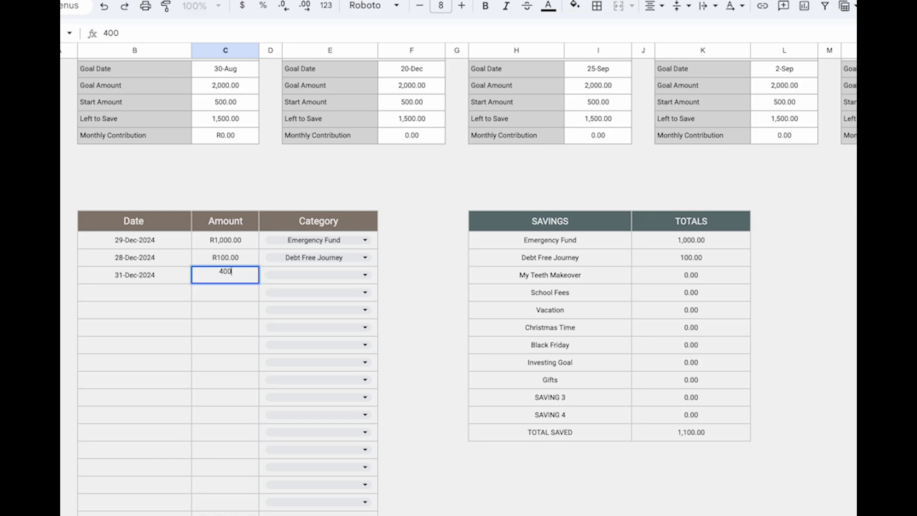
click(328, 275)
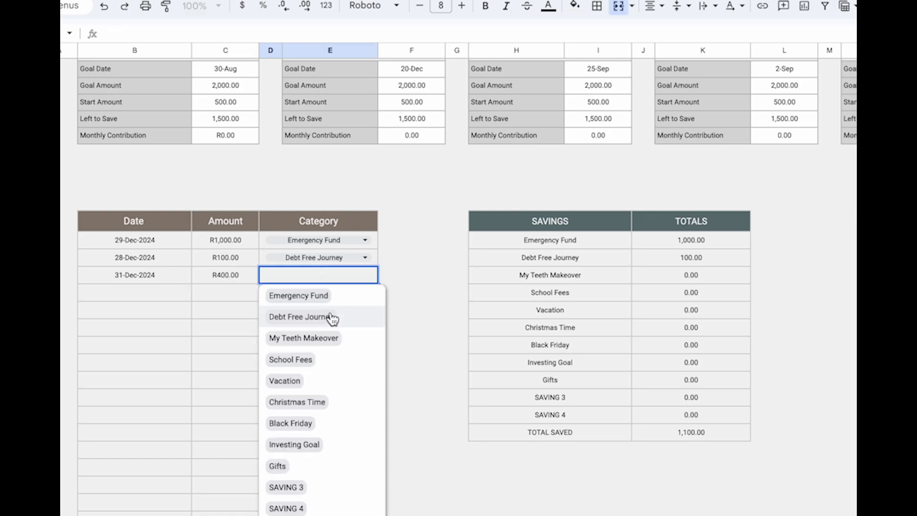
click(331, 338)
- Check the My Teeth Makeover total in the savings totals table and the monthly contribution and left to save on its card
click(693, 276)
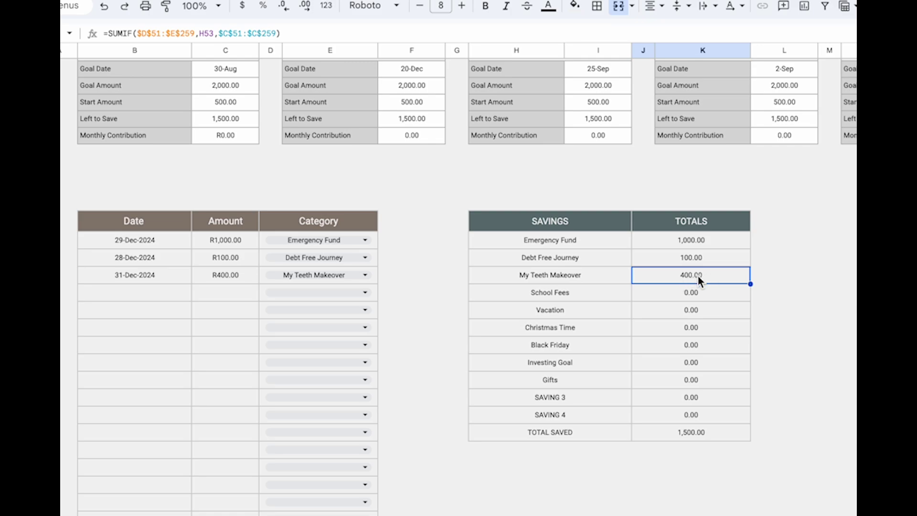
scroll(668, 346, up, 10)
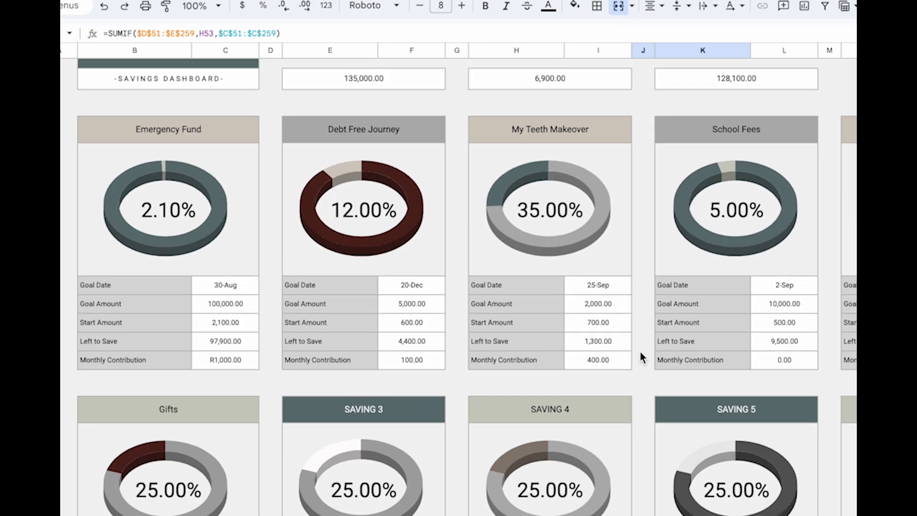
click(585, 363)
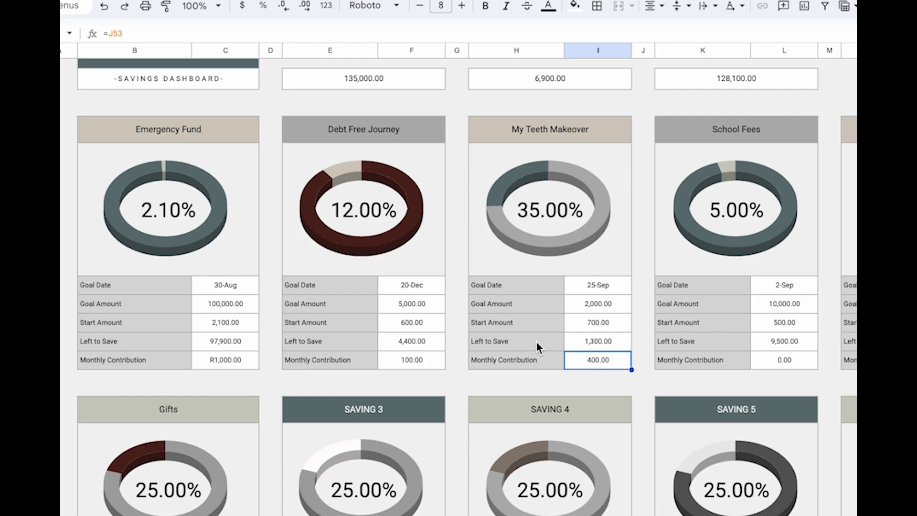
click(585, 342)
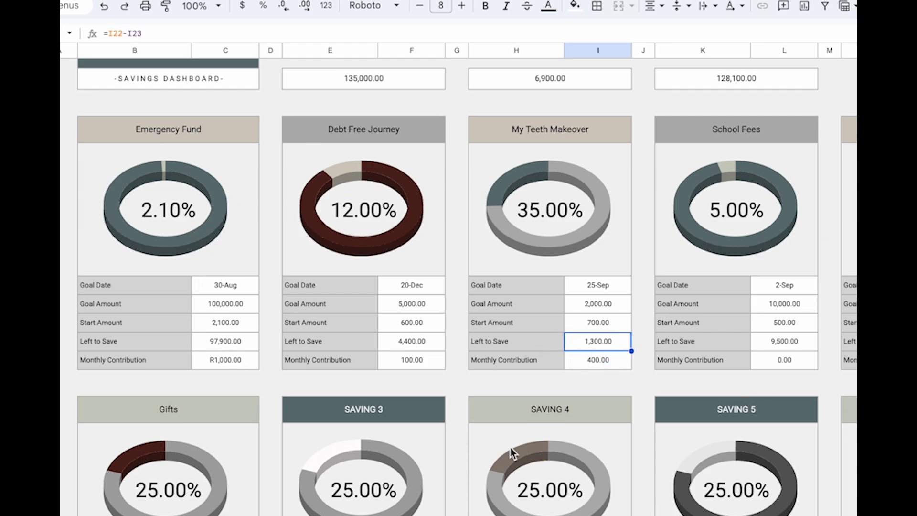
scroll(522, 432, up, 1)
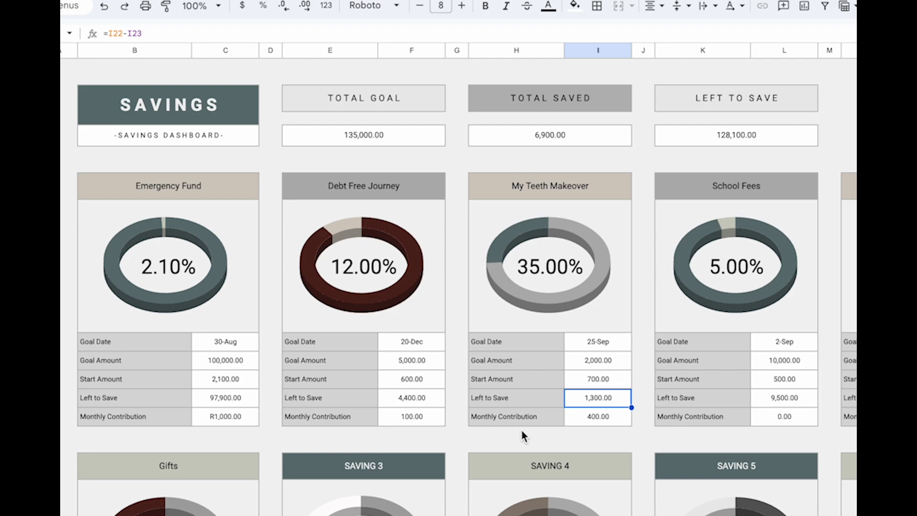
scroll(595, 418, down, 3)
scroll(596, 430, up, 3)
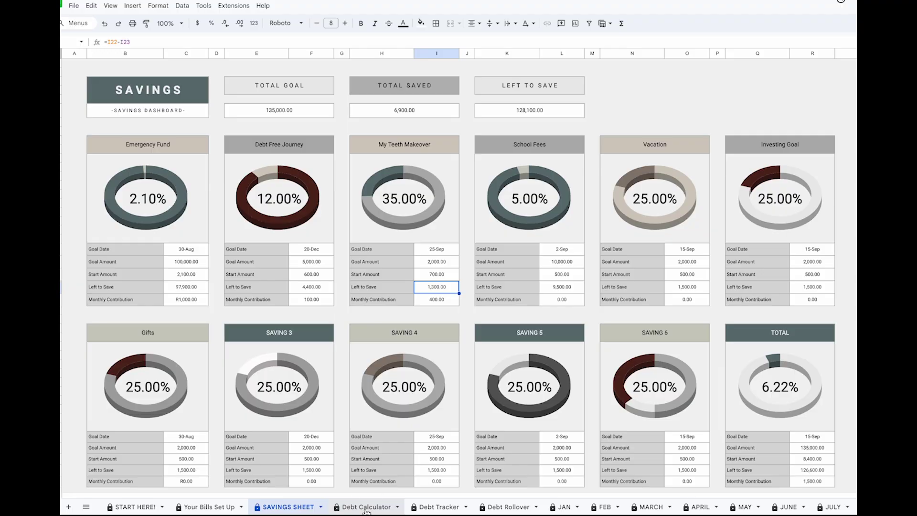
- Open the Debt Calculator and examine the total interest paid, the Mortgage payoff month, and the actual, interest-only and custom columns
click(369, 505)
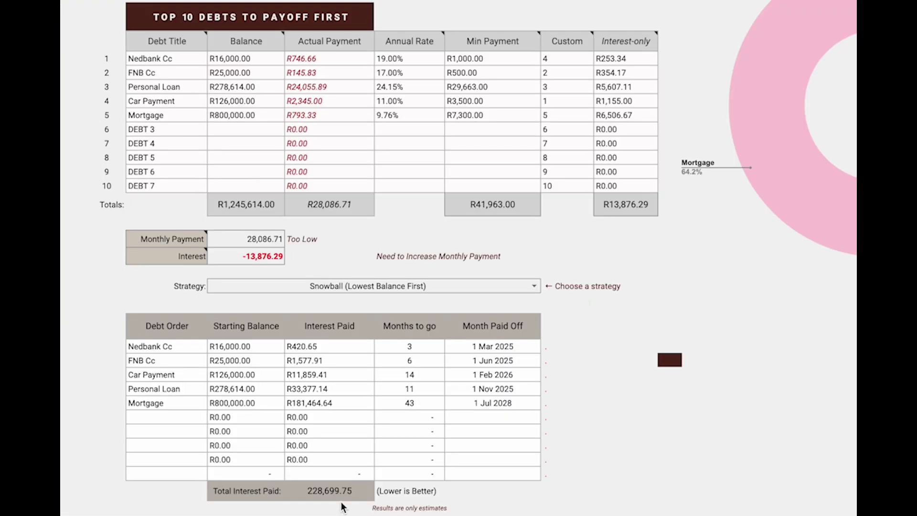
click(362, 495)
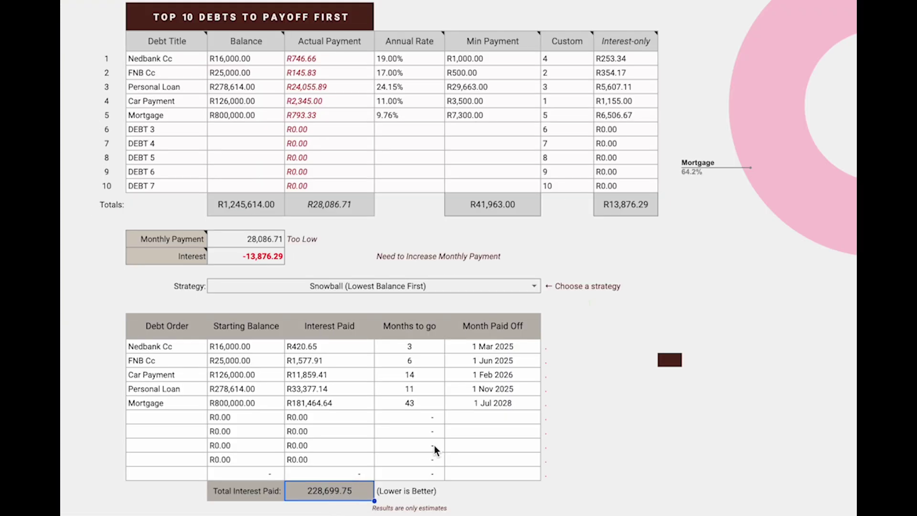
click(508, 403)
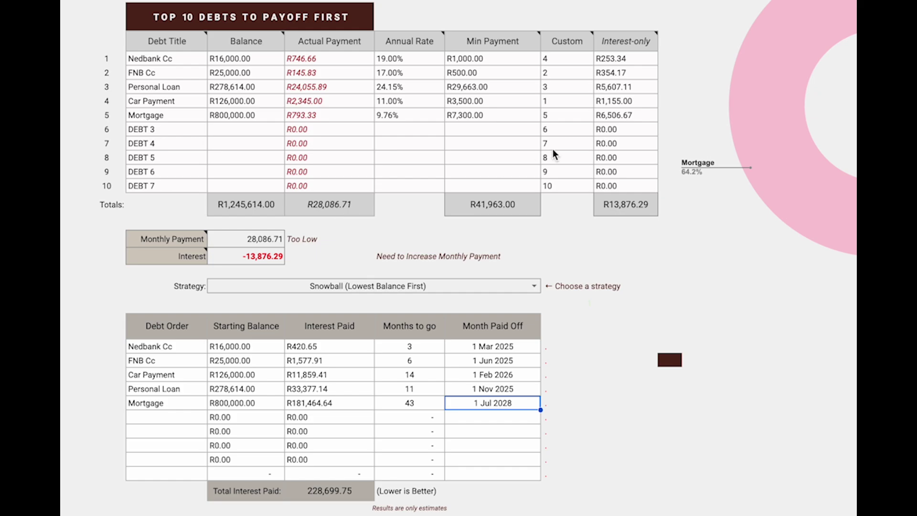
drag(314, 60, 315, 116)
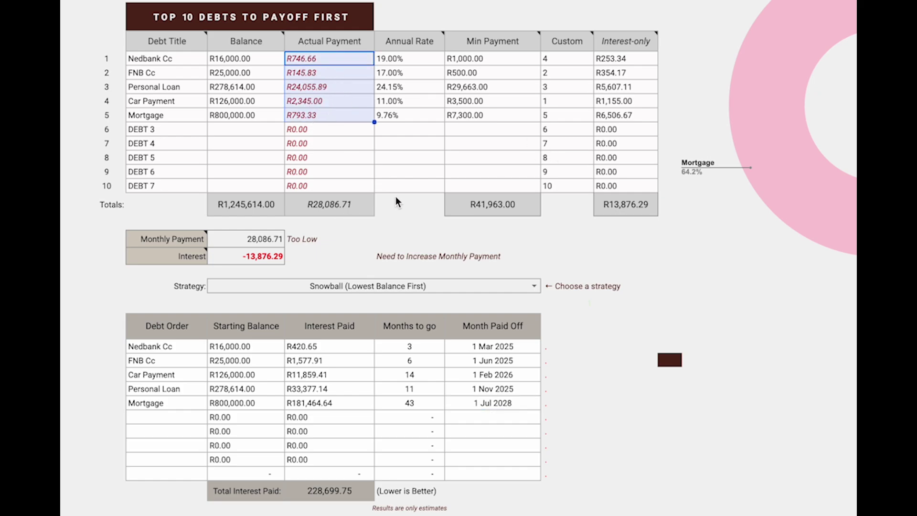
drag(619, 67, 630, 116)
click(563, 143)
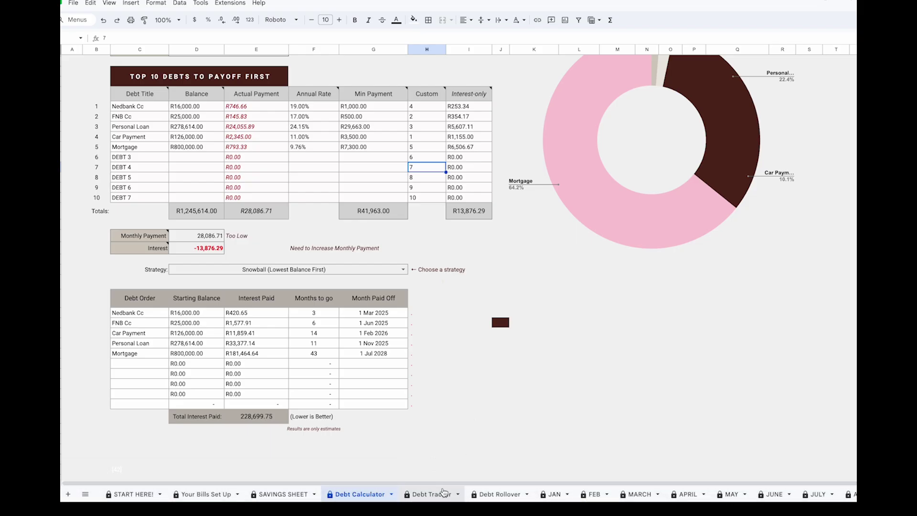
- View the Debt Tracker and Debt Rollover sheets, ending on the JAN sheet
click(437, 494)
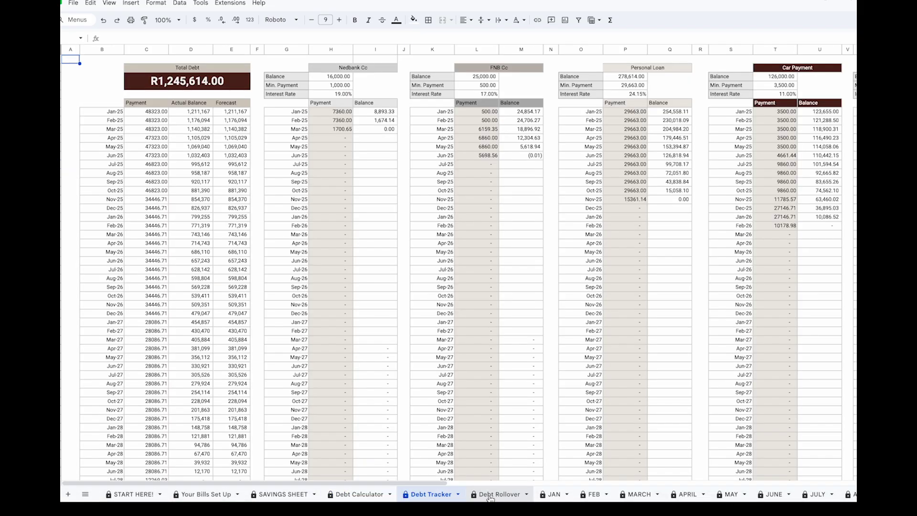
click(496, 494)
click(552, 494)
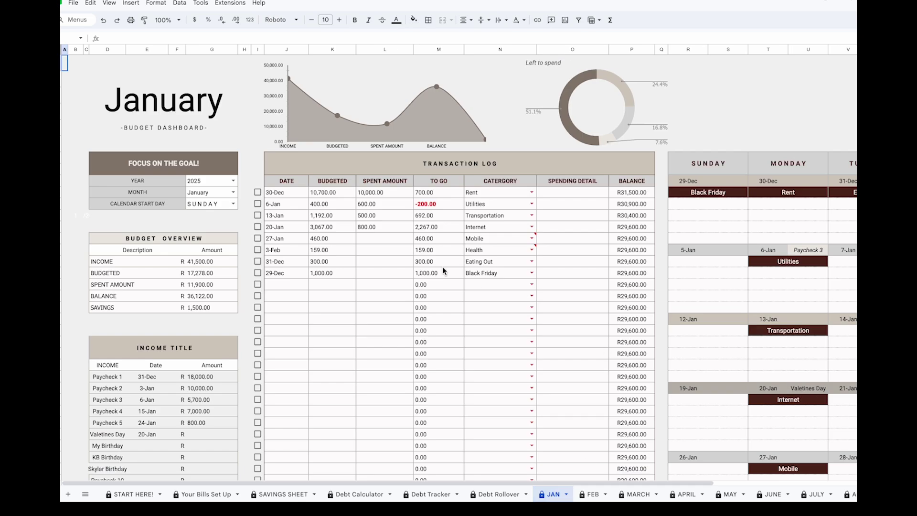
- Look over the January budget dashboard's transaction log, income table, budget overview and Focus on the Goal section
scroll(502, 351, down, 3)
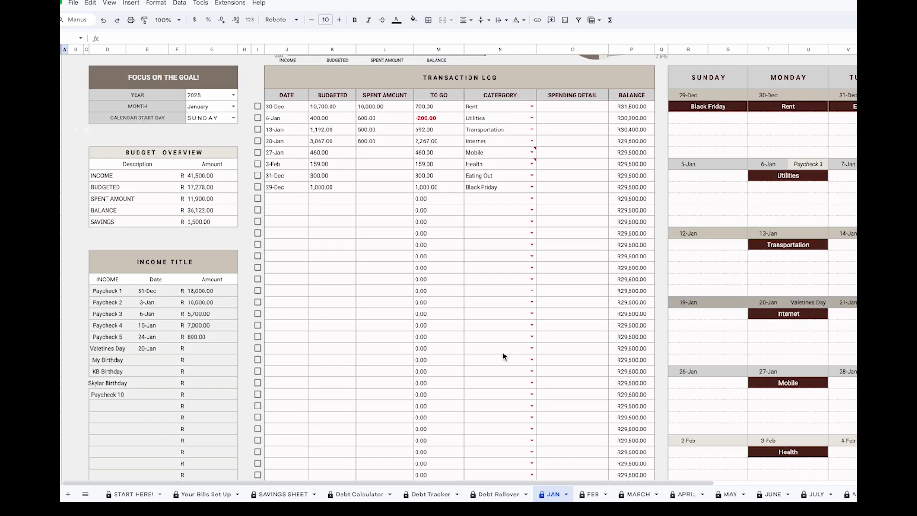
scroll(502, 355, up, 3)
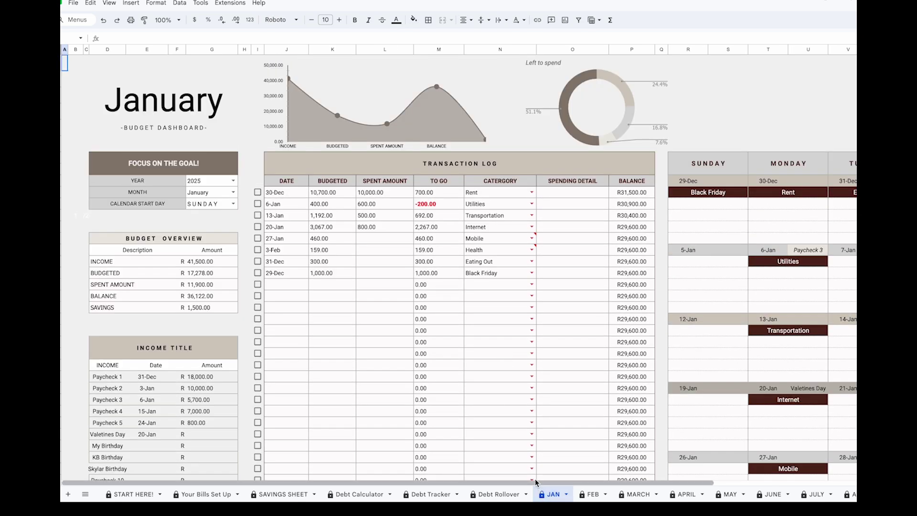
scroll(280, 307, down, 3)
scroll(282, 313, up, 3)
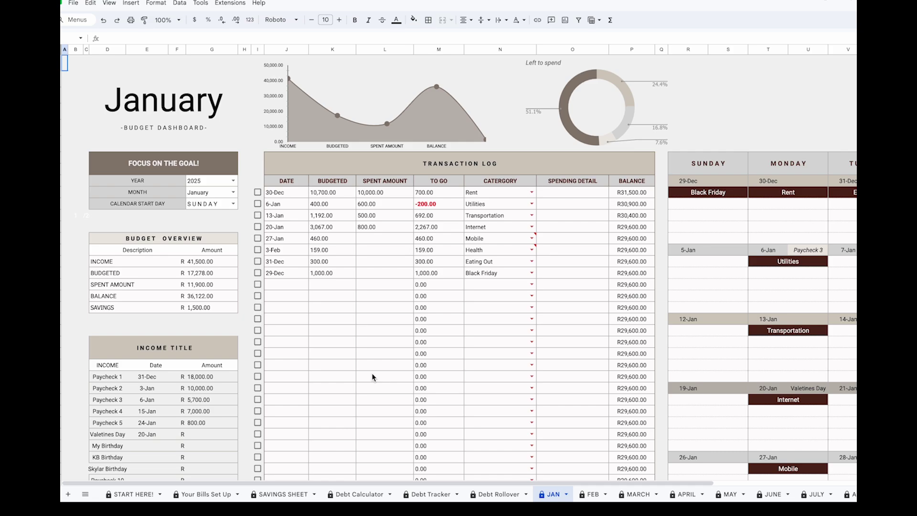
scroll(374, 375, down, 5)
scroll(580, 361, up, 3)
scroll(280, 256, up, 2)
click(210, 168)
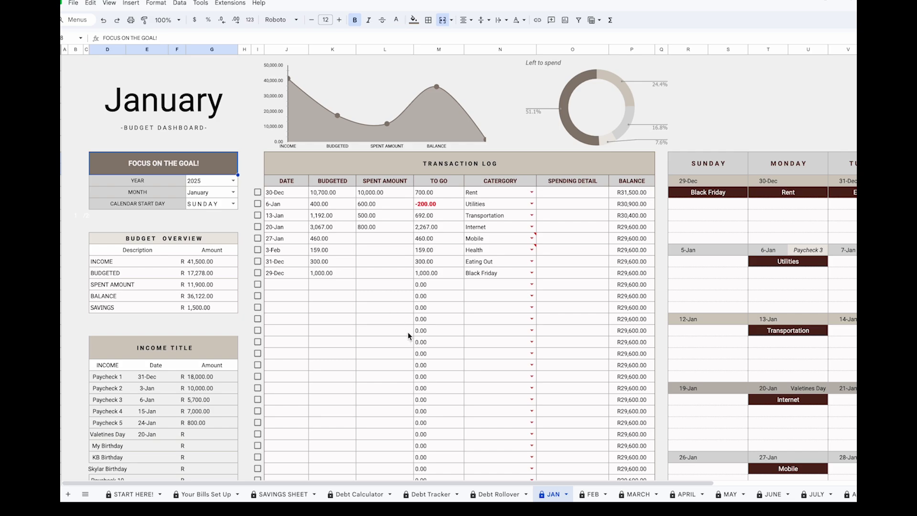
scroll(408, 336, down, 1)
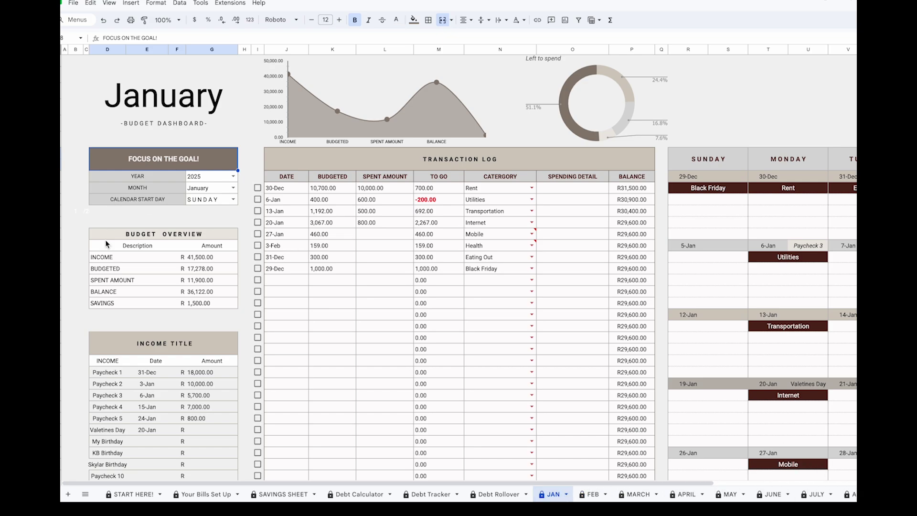
- Set the Paycheck 2 amount in the January income table to 20,000
scroll(231, 311, down, 5)
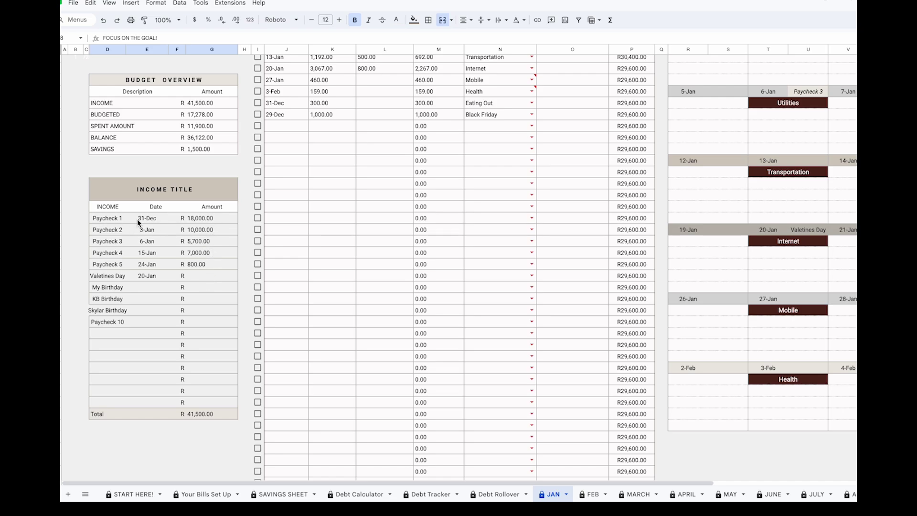
click(207, 231)
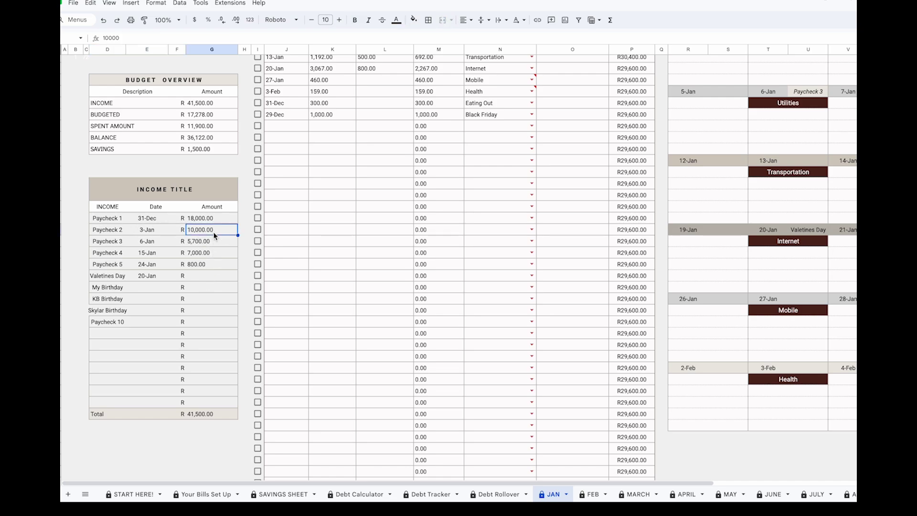
click(107, 38)
key(BackSpace)
text(20000)
key(Return)
- Set the Paycheck 4 amount to 8,000 and the Paycheck 5 amount to 8,800 in the January income table
click(213, 256)
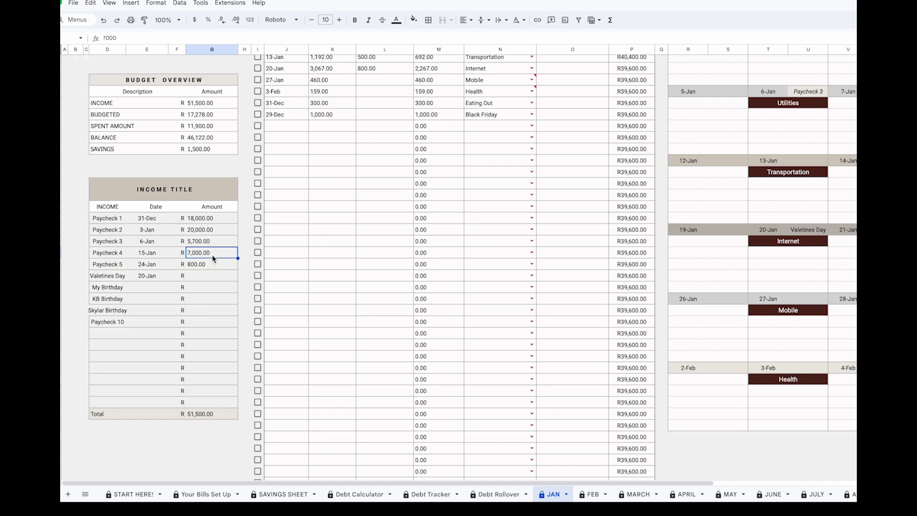
click(104, 38)
text(8)
click(225, 308)
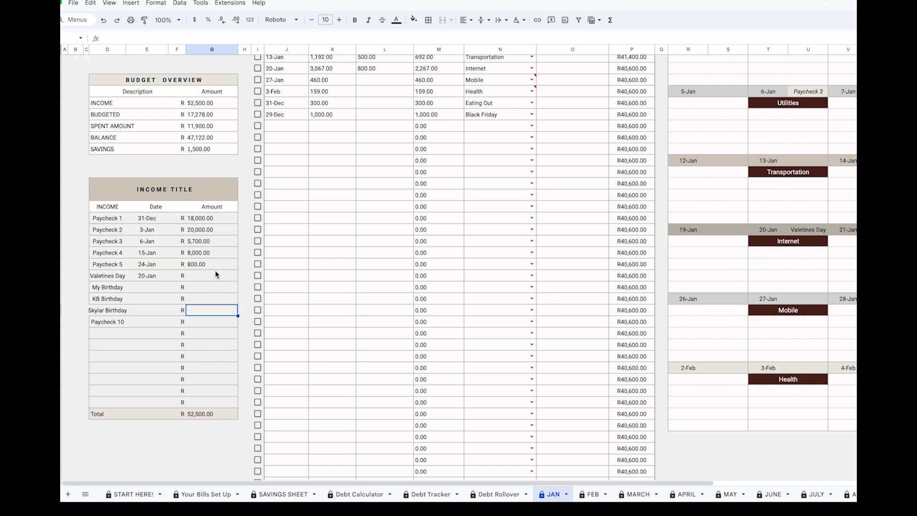
click(208, 260)
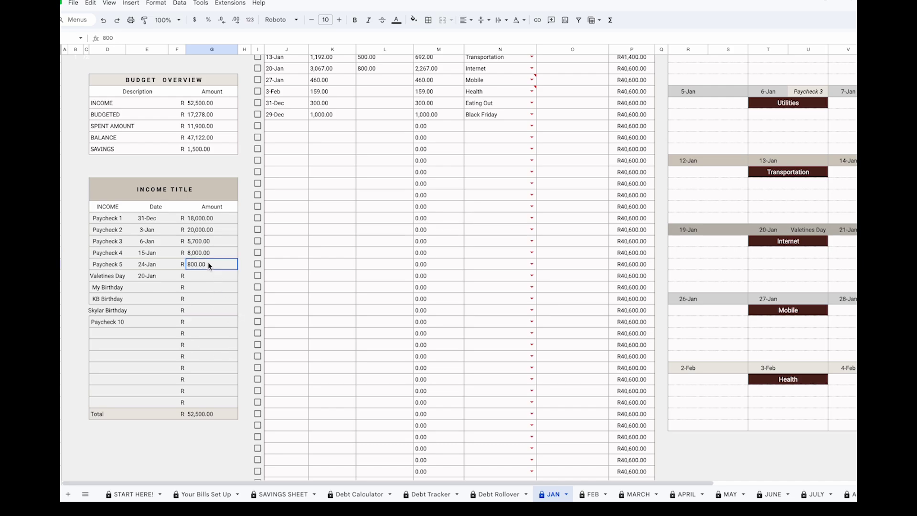
click(104, 38)
text(8)
click(229, 334)
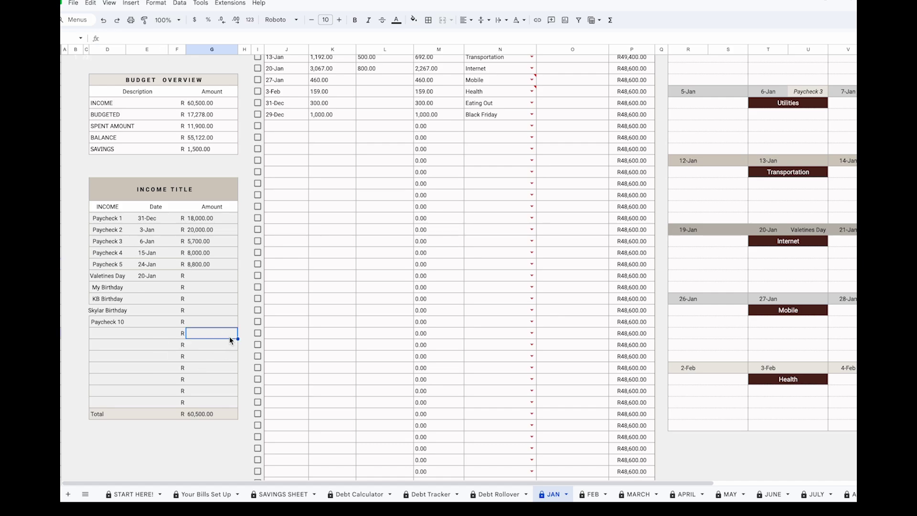
- Check the income table's total, the budget overview and the totals row at the end of the January transaction log
click(214, 416)
scroll(524, 380, up, 3)
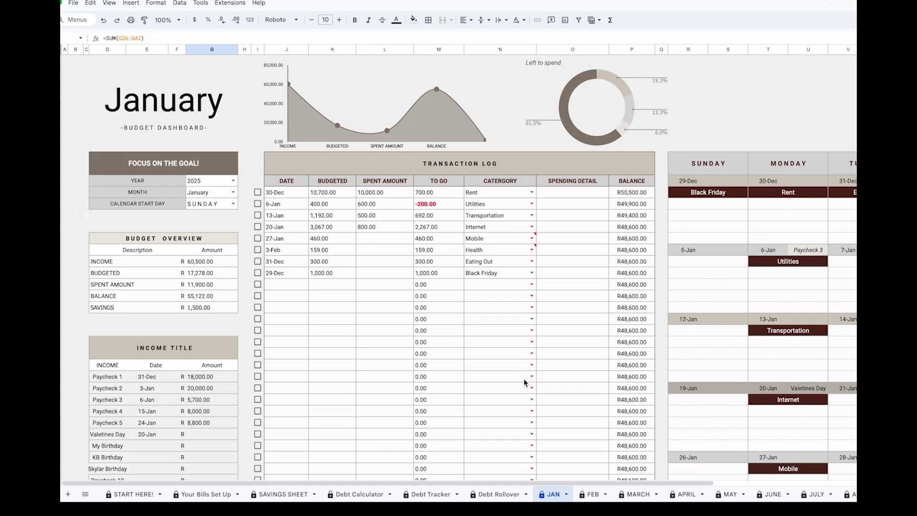
scroll(575, 345, down, 7)
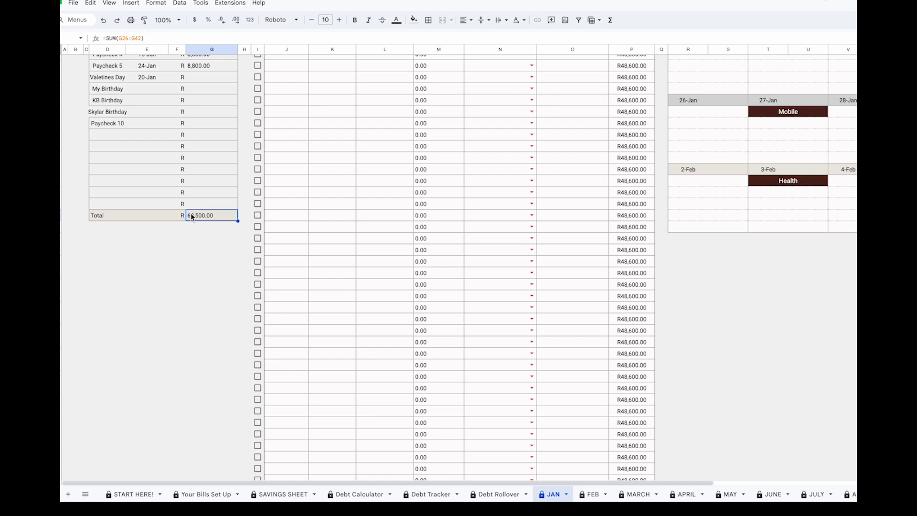
scroll(351, 320, down, 1)
scroll(350, 316, down, 5)
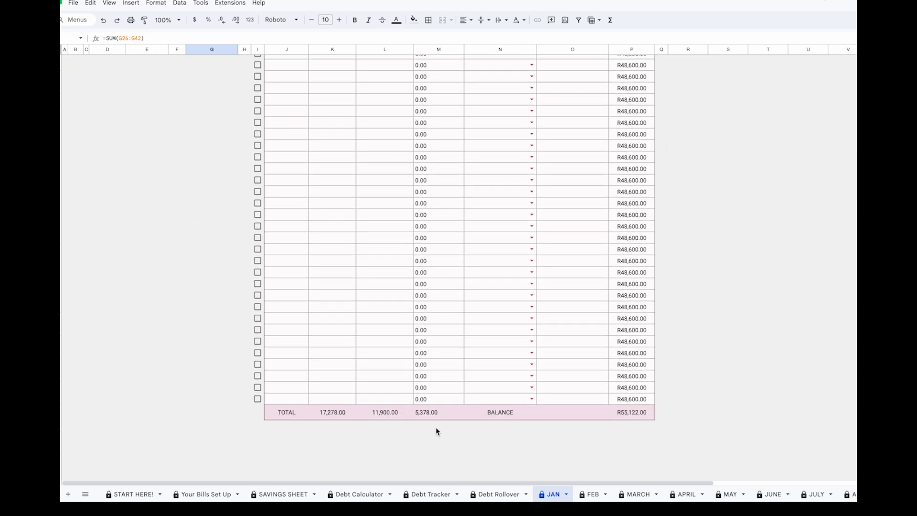
scroll(411, 376, up, 15)
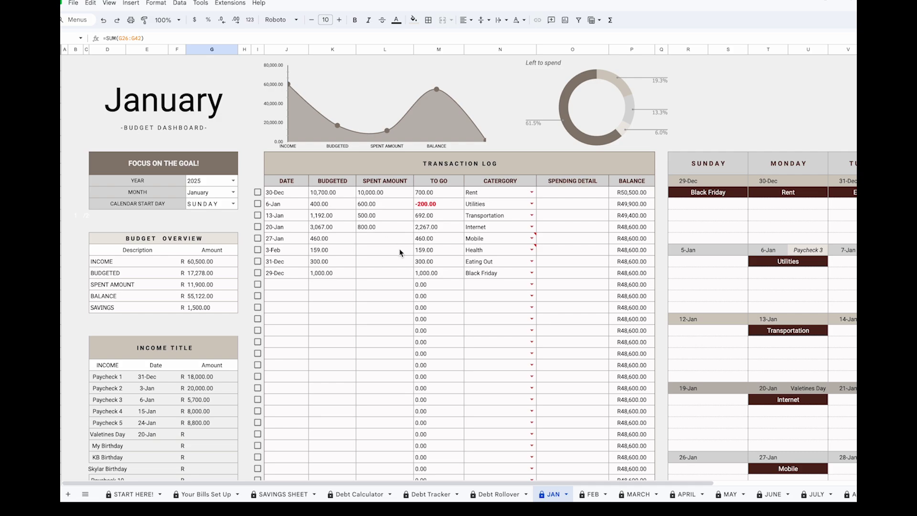
scroll(491, 278, down, 2)
scroll(497, 284, up, 2)
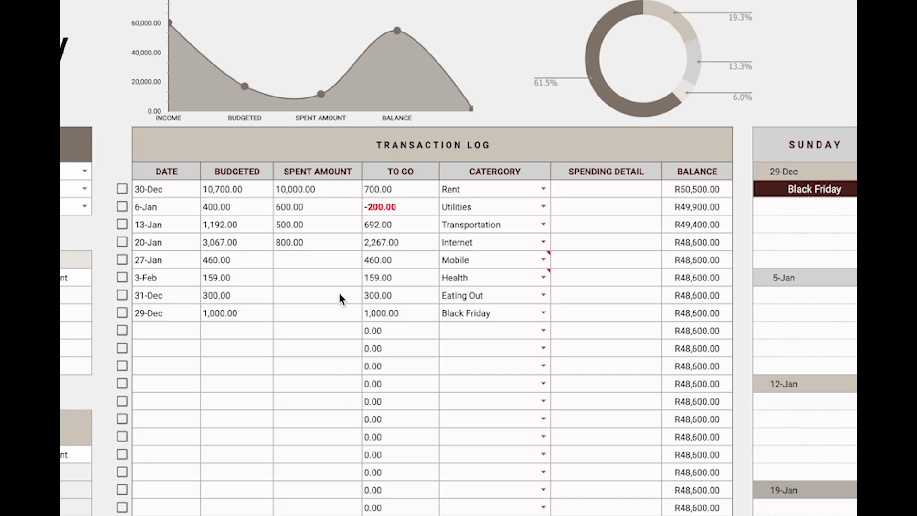
- Examine the Rent row's budgeted, spent, to go and category cells and the matching Rent entry in the calendar
click(248, 189)
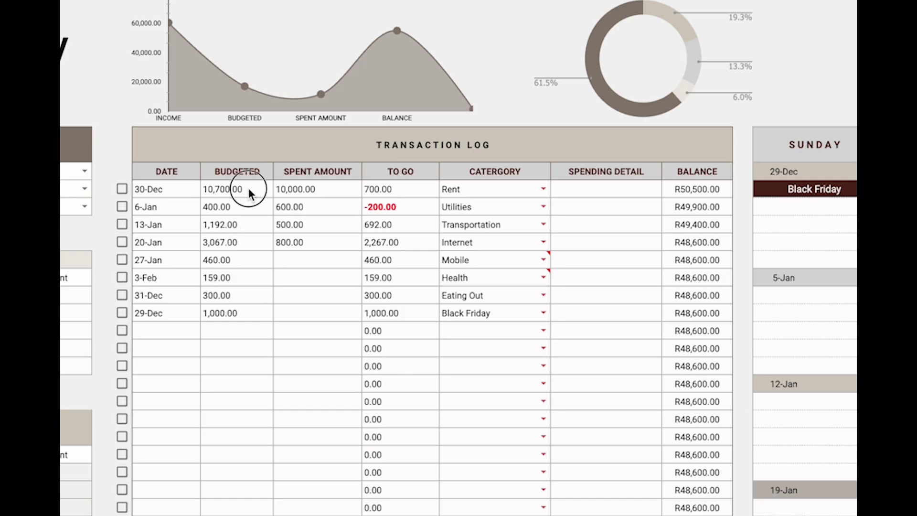
click(328, 198)
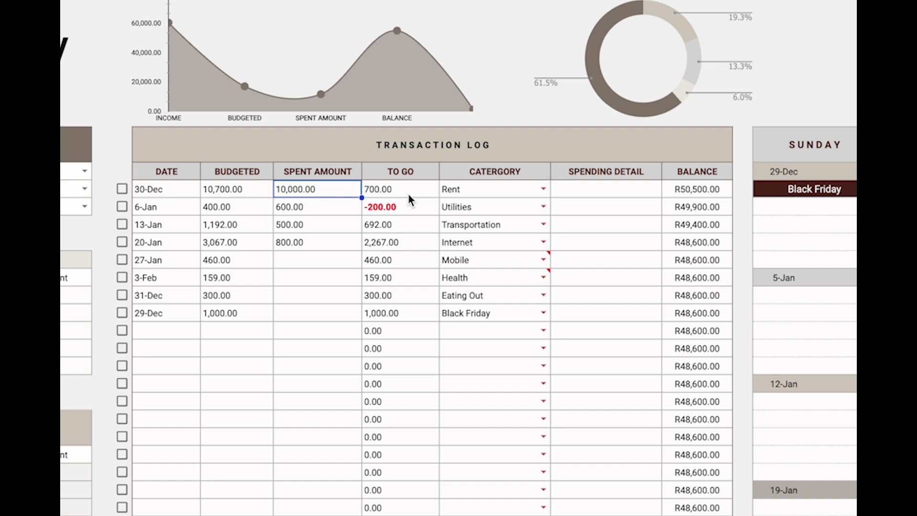
click(407, 193)
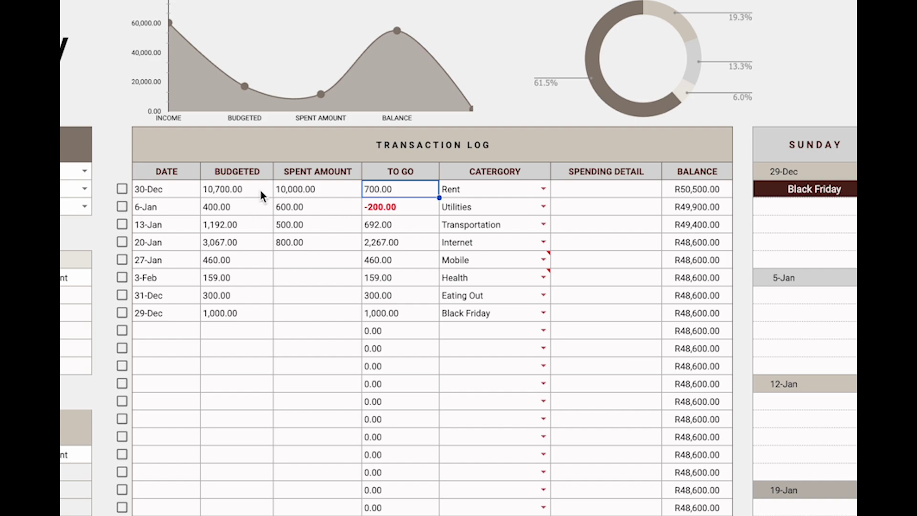
click(220, 189)
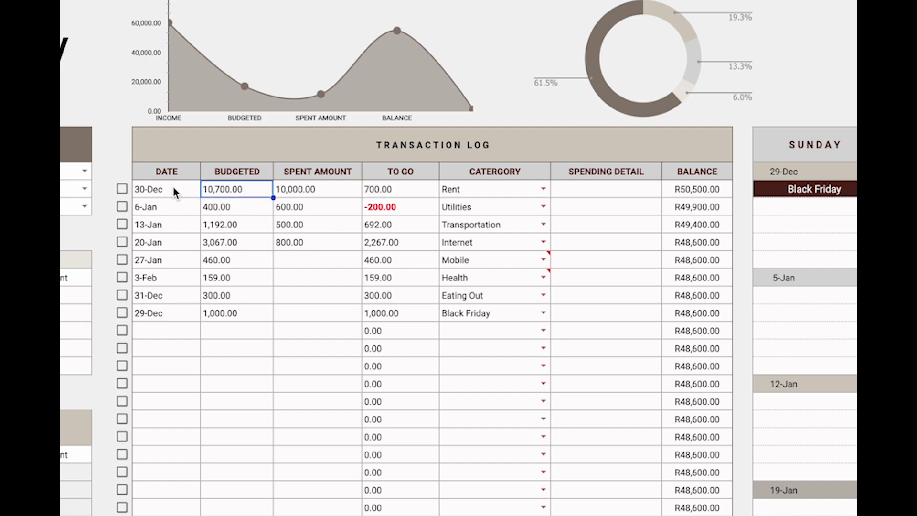
click(884, 234)
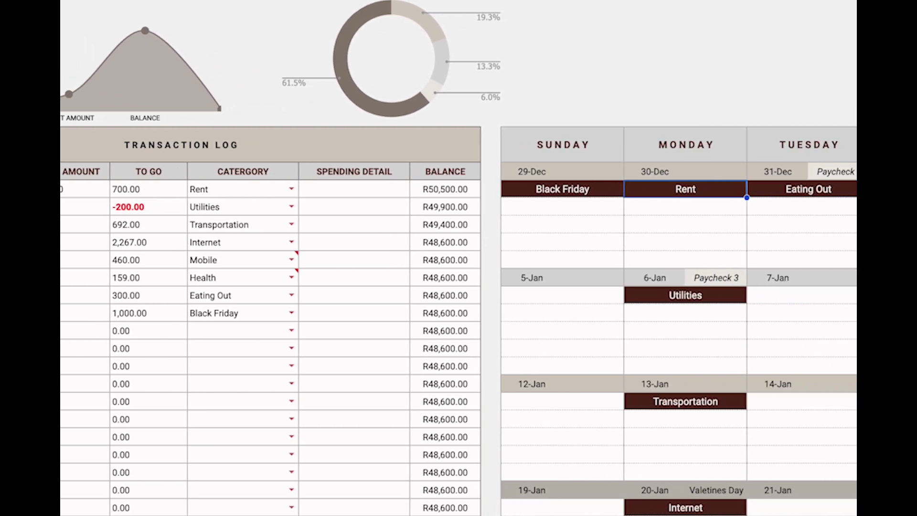
click(62, 191)
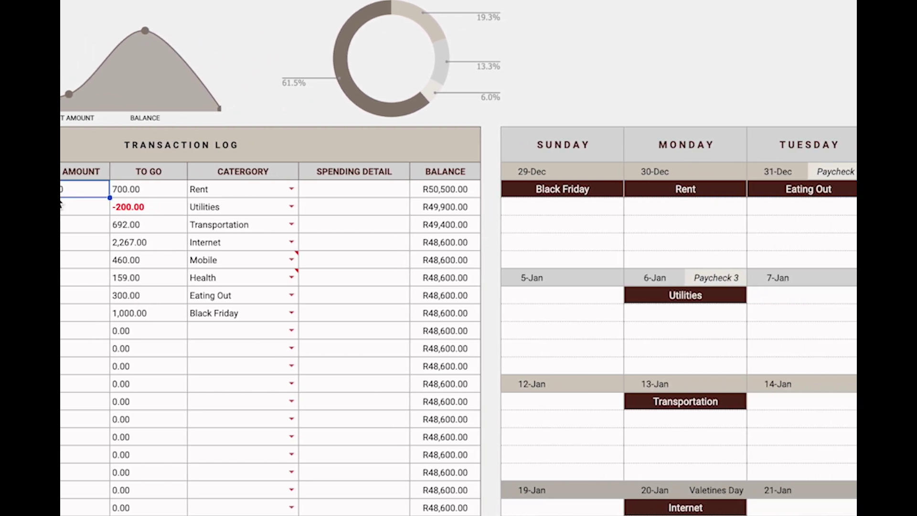
click(145, 192)
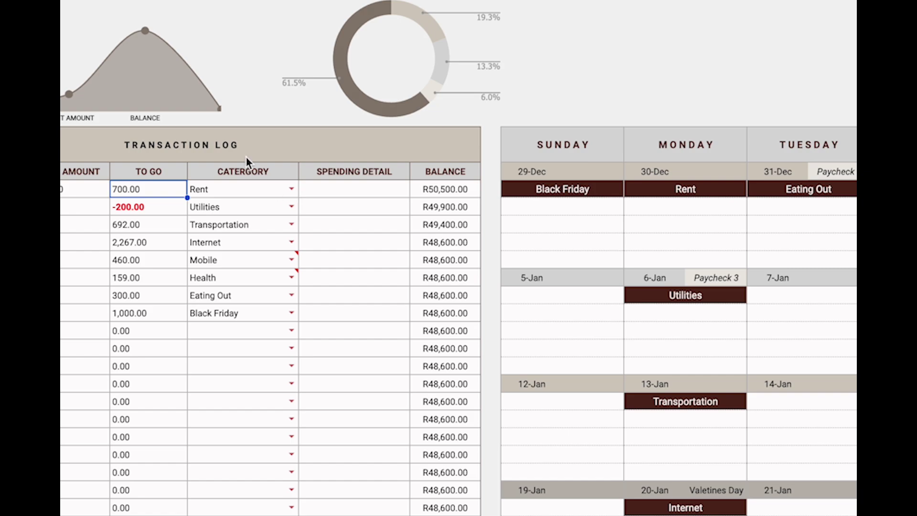
click(252, 193)
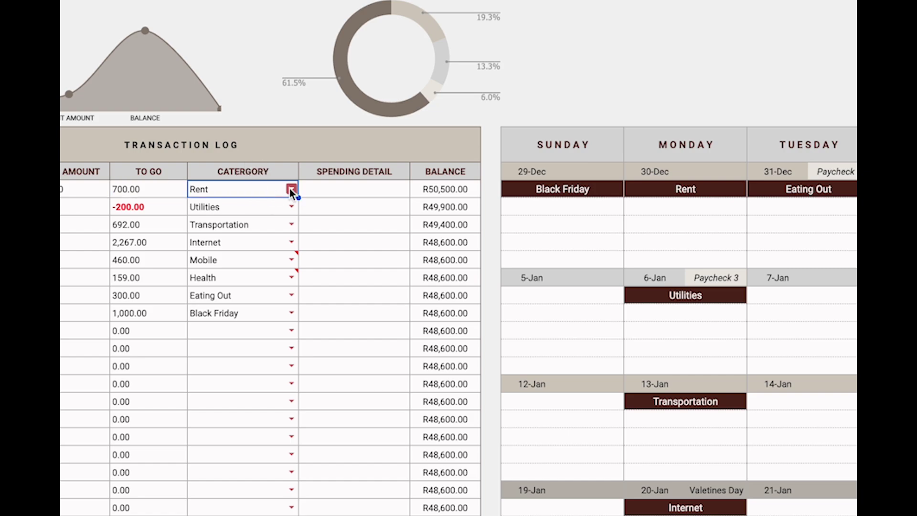
- Enter "Paying the rest on the 2nd" as the spending detail of the Rent transaction
click(366, 196)
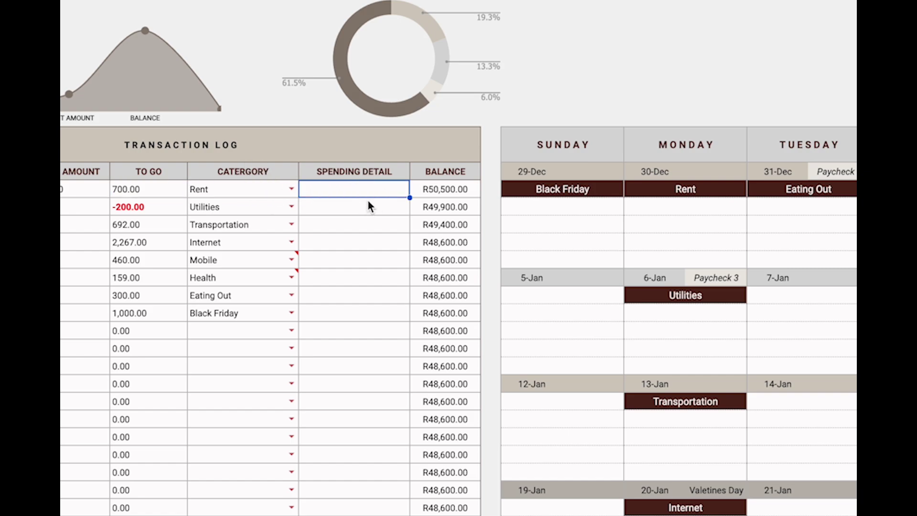
key(Return)
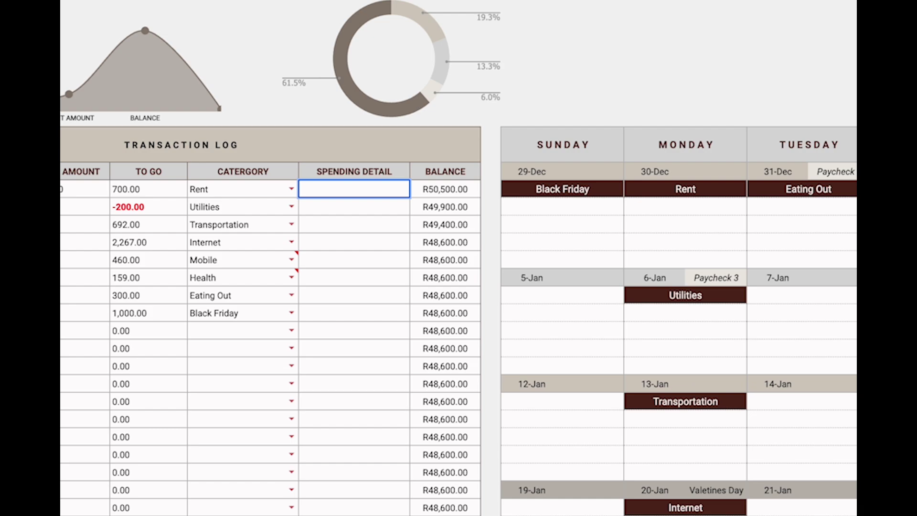
text(Paying the rest on the 2nd)
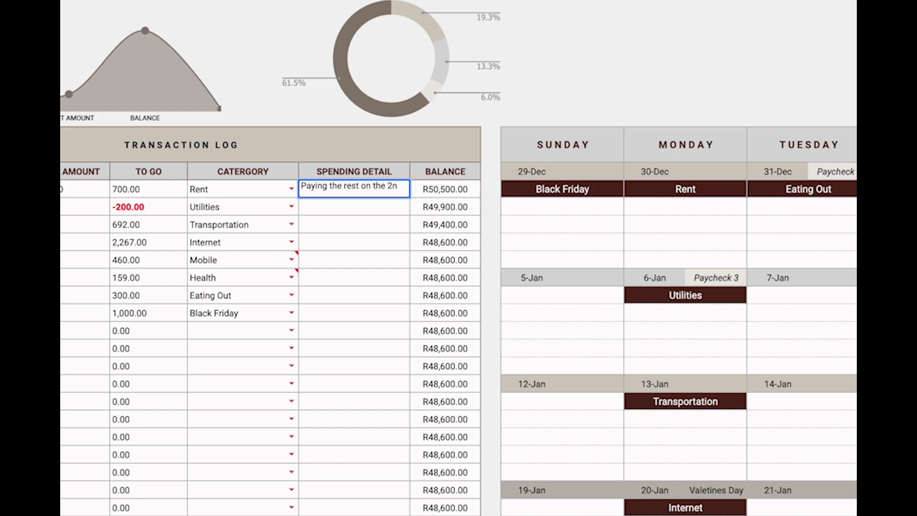
click(330, 300)
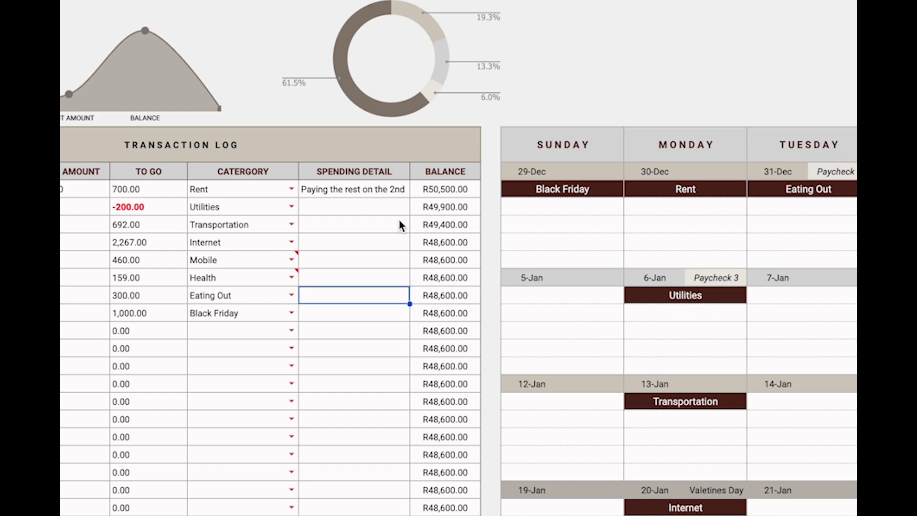
- Enter "Electricity was high" as the spending detail of the Utilities transaction
click(394, 190)
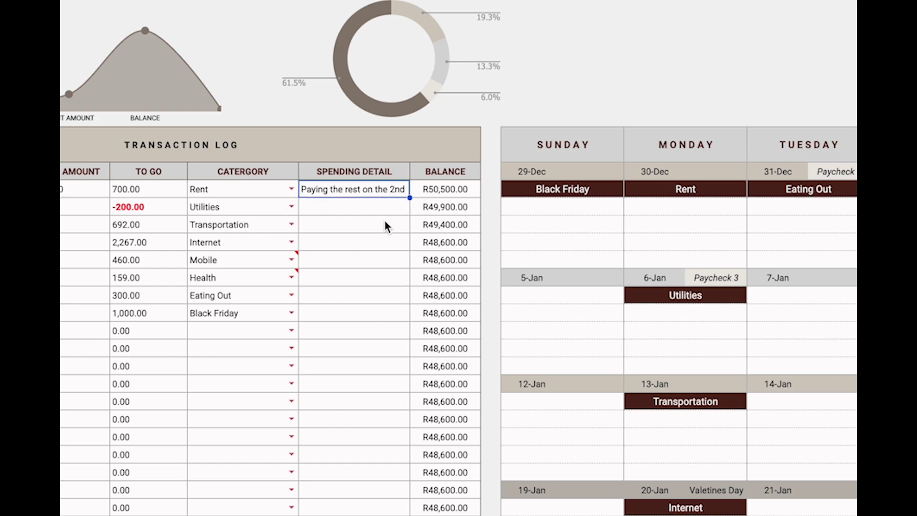
click(356, 210)
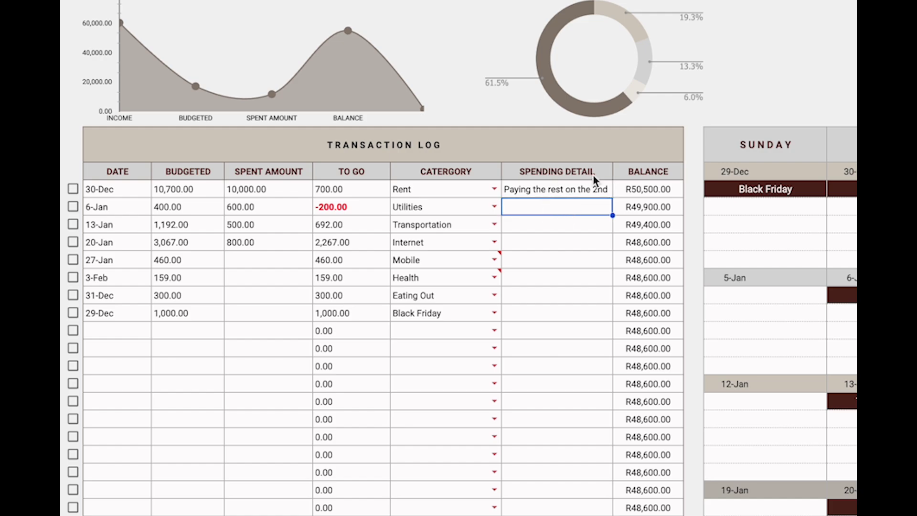
key(Return)
text(Electric)
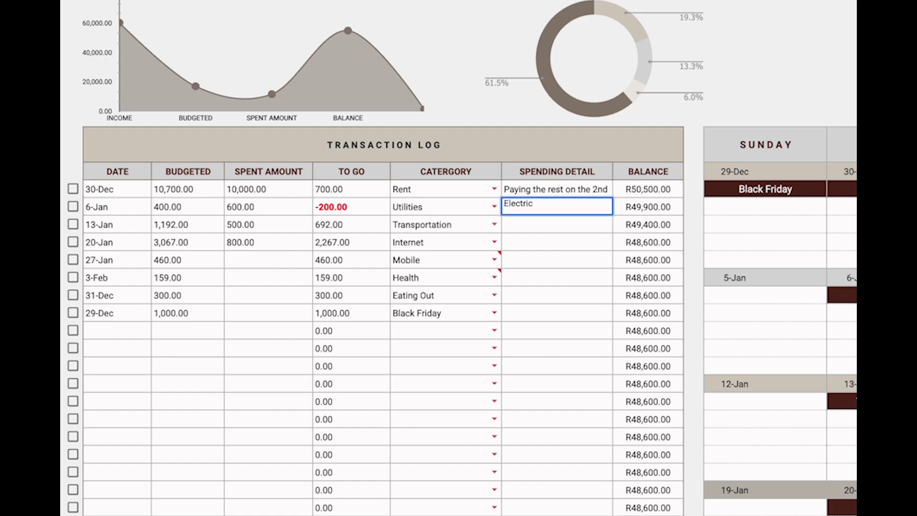
text(ity was high)
click(368, 207)
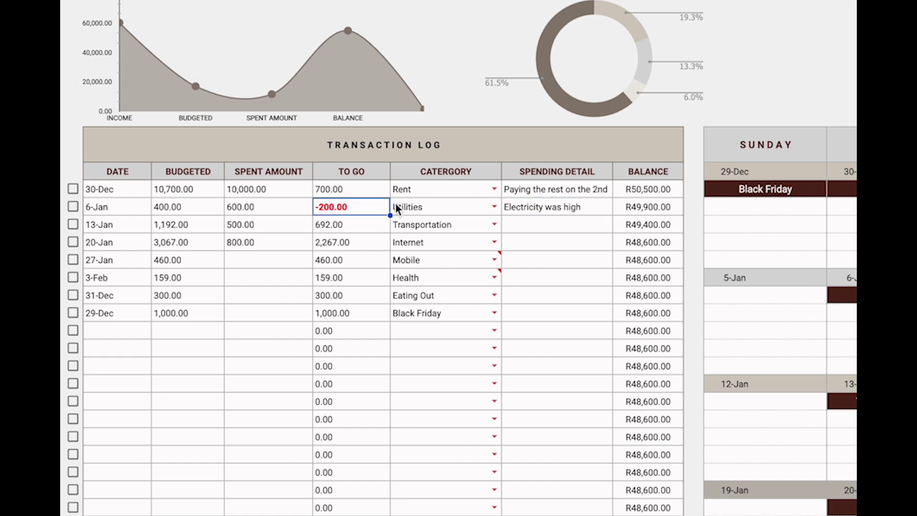
- Compare the Utilities row's budgeted, spent and to go amounts with its spending detail
click(181, 207)
click(258, 207)
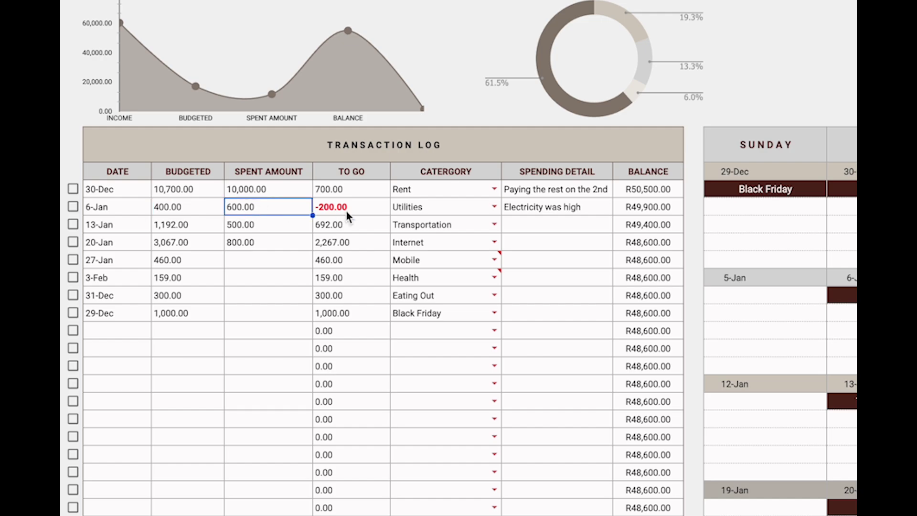
click(346, 211)
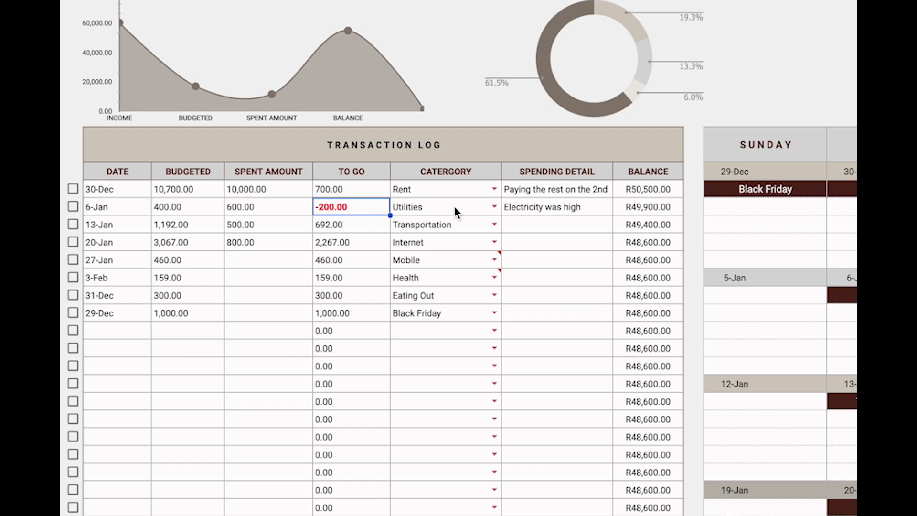
click(573, 212)
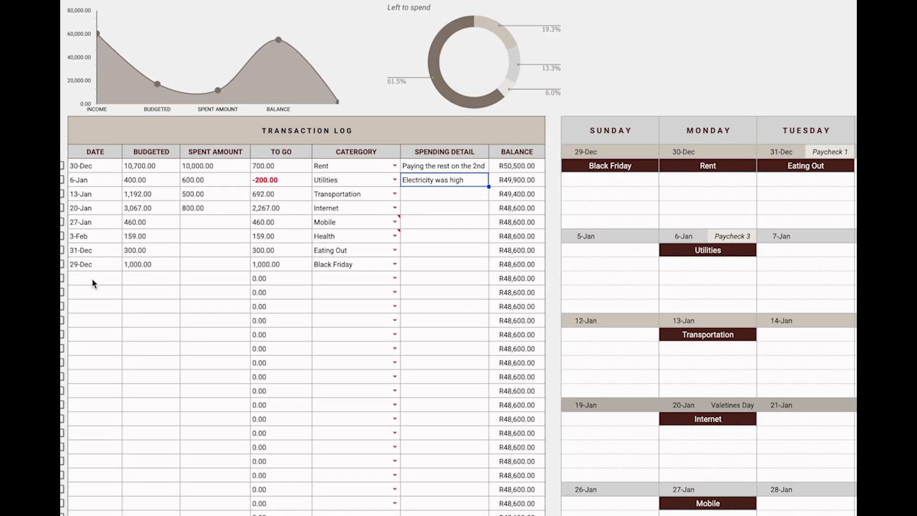
- Add a 31-Dec transaction in the first empty row of the transaction log, with 400 budgeted and 300 spent
double_click(115, 329)
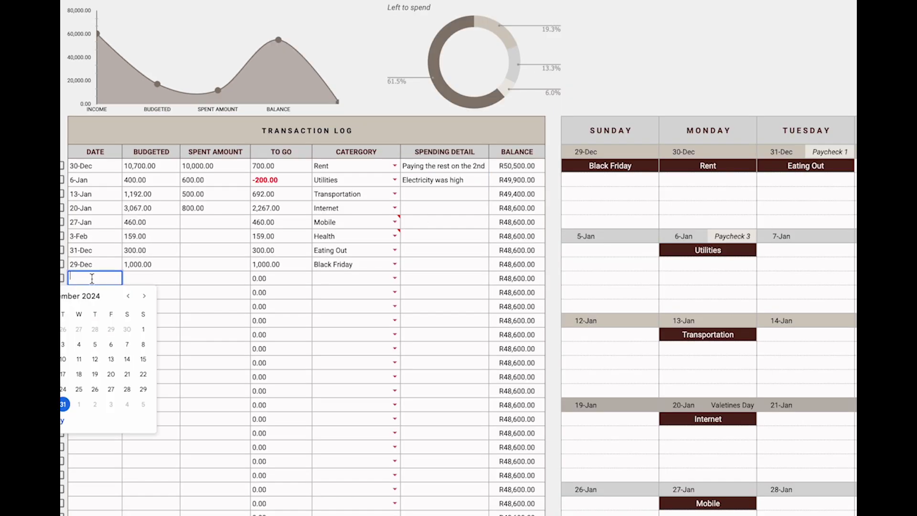
click(63, 406)
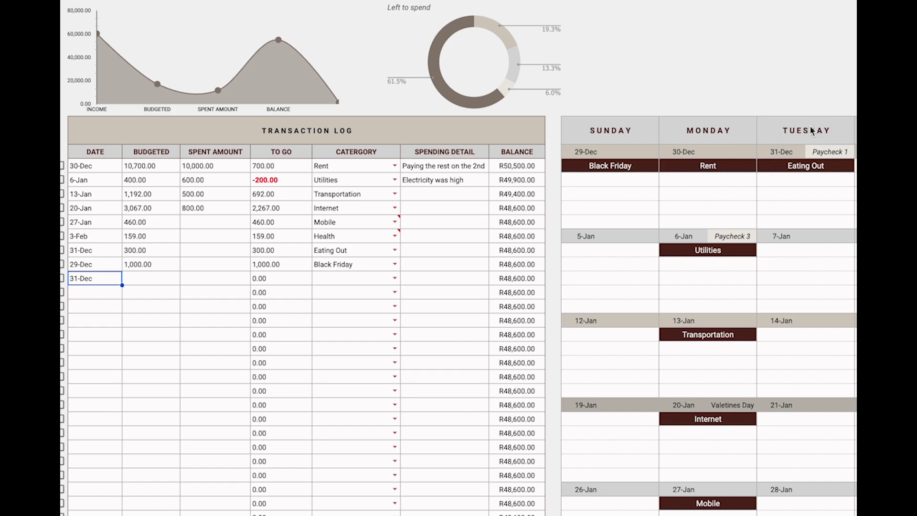
click(150, 280)
text(400)
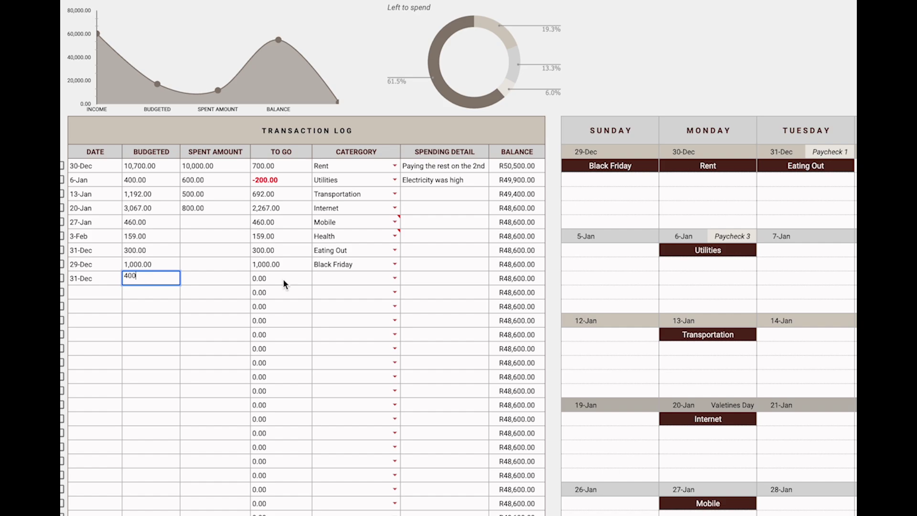
click(233, 278)
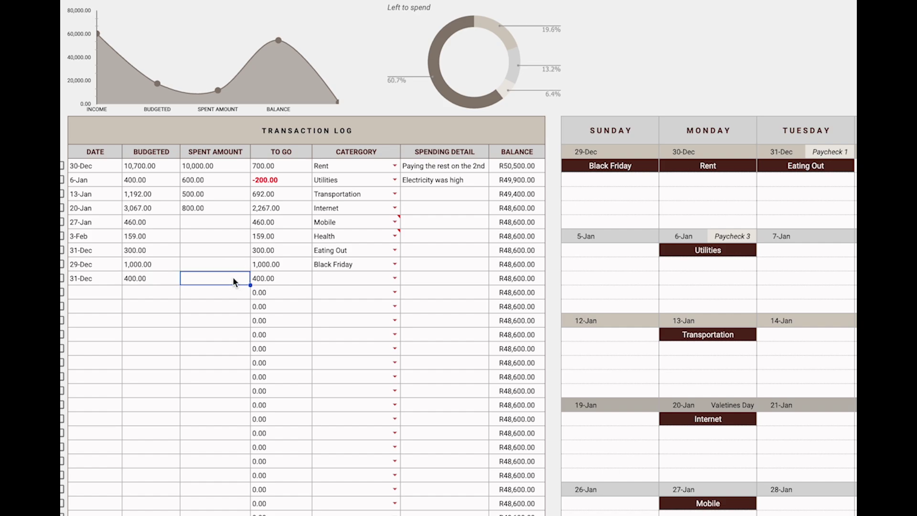
text(3000)
- Assign the Petrol category to the new 31-Dec transaction
click(395, 279)
click(397, 280)
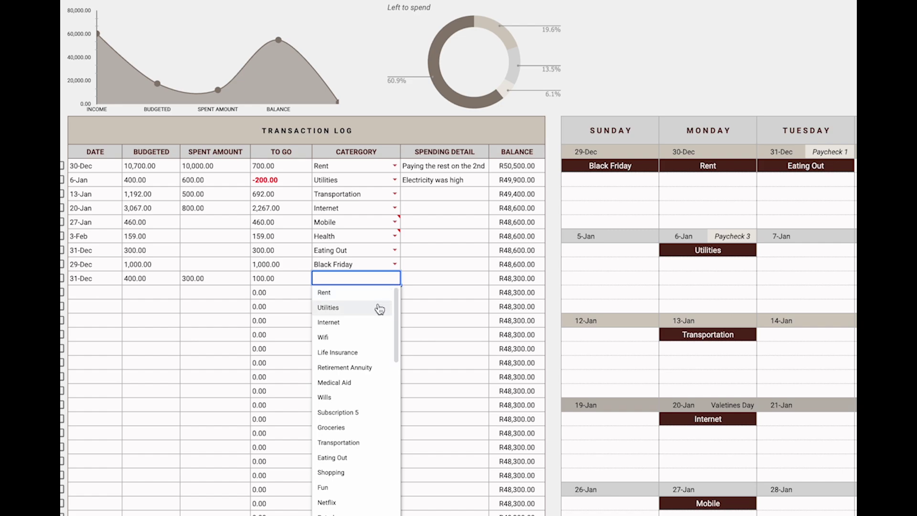
scroll(363, 465, down, 1)
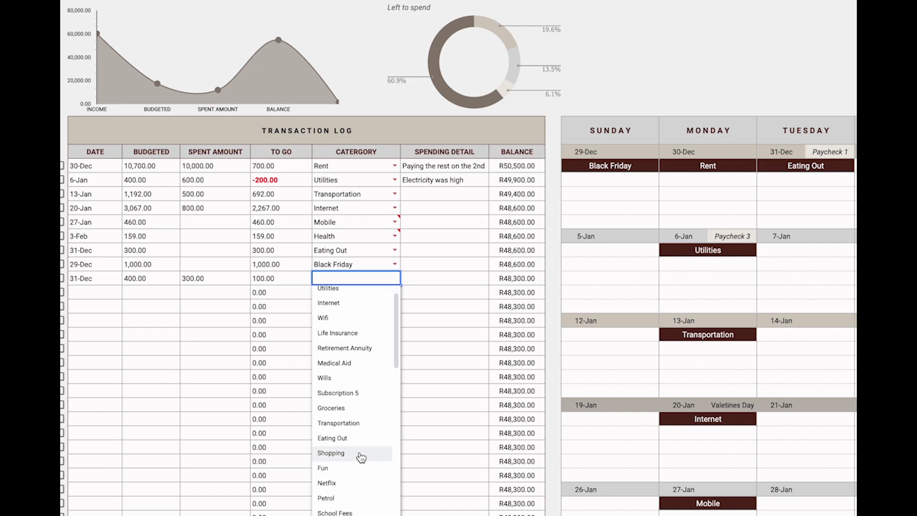
scroll(355, 472, down, 4)
scroll(349, 420, up, 1)
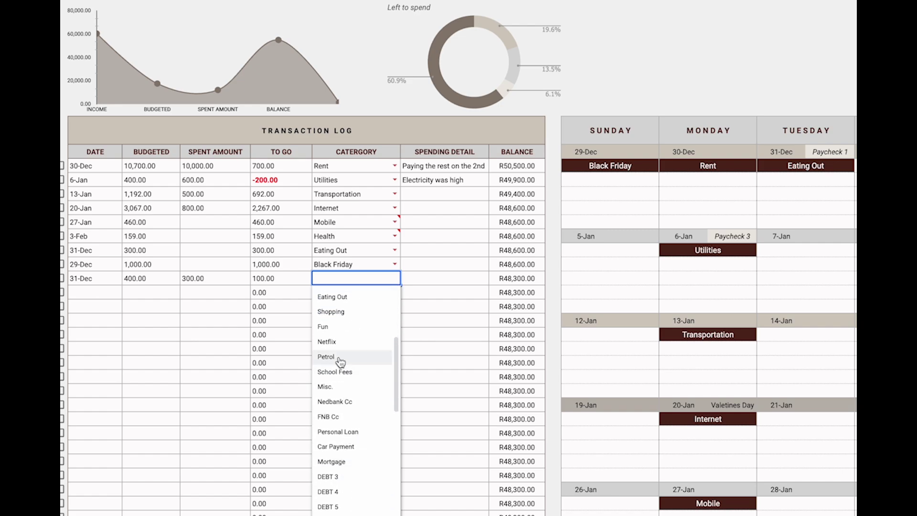
click(326, 357)
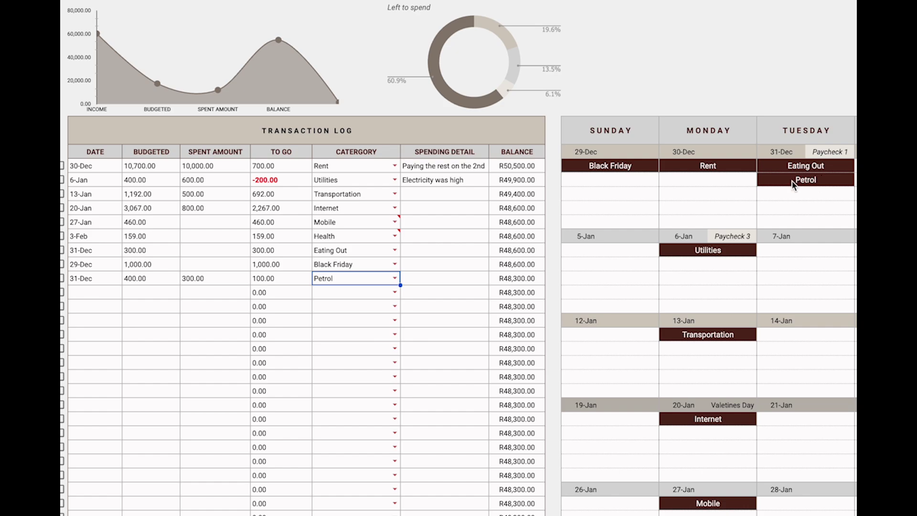
- Change the Petrol transaction's spent amount to 800 and check its to go cell
click(218, 278)
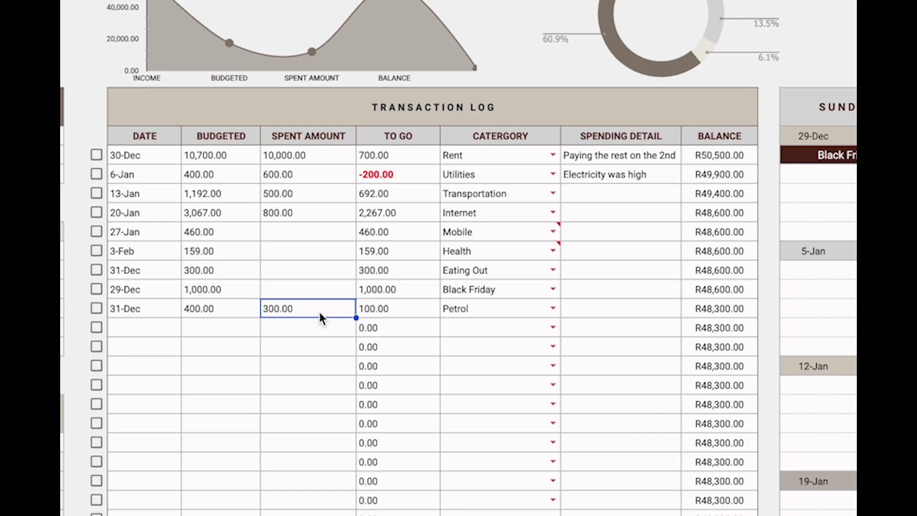
text(800)
click(311, 331)
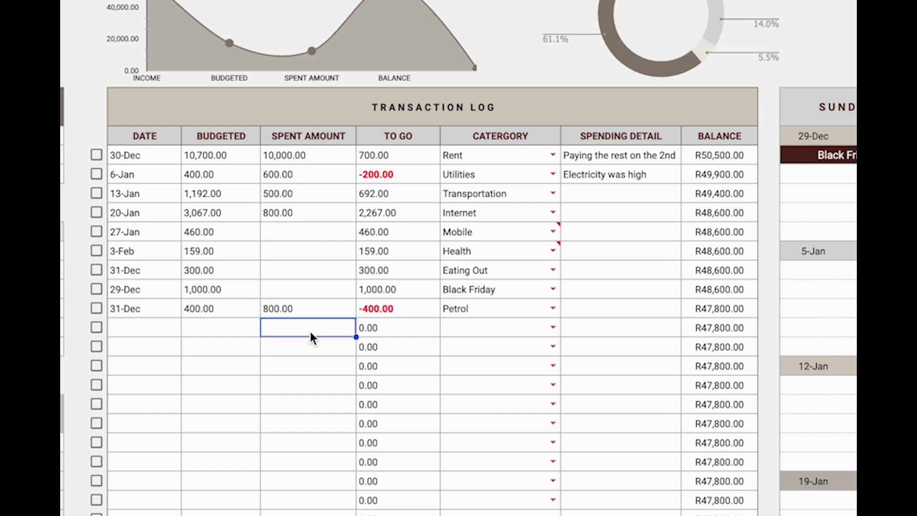
click(420, 309)
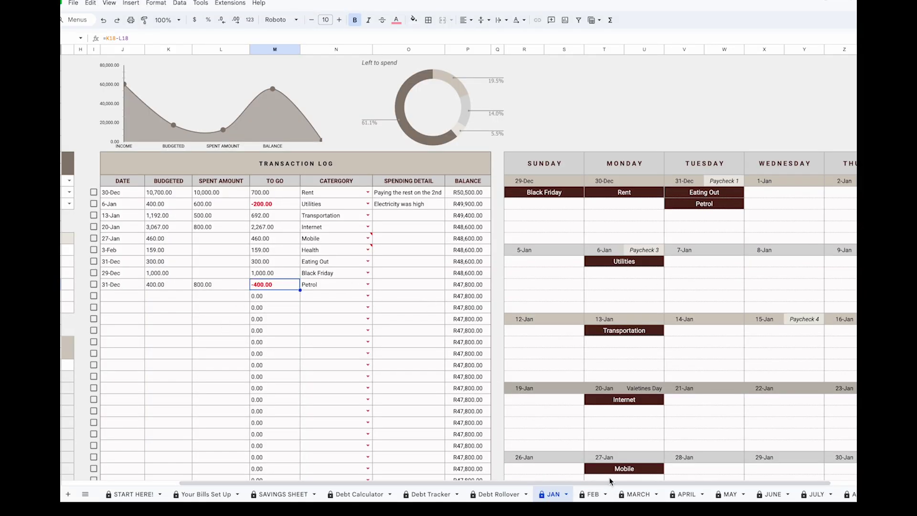
- Look over the monthly sheet names and the January dashboard's budget overview and income table
scroll(477, 494, right, 4)
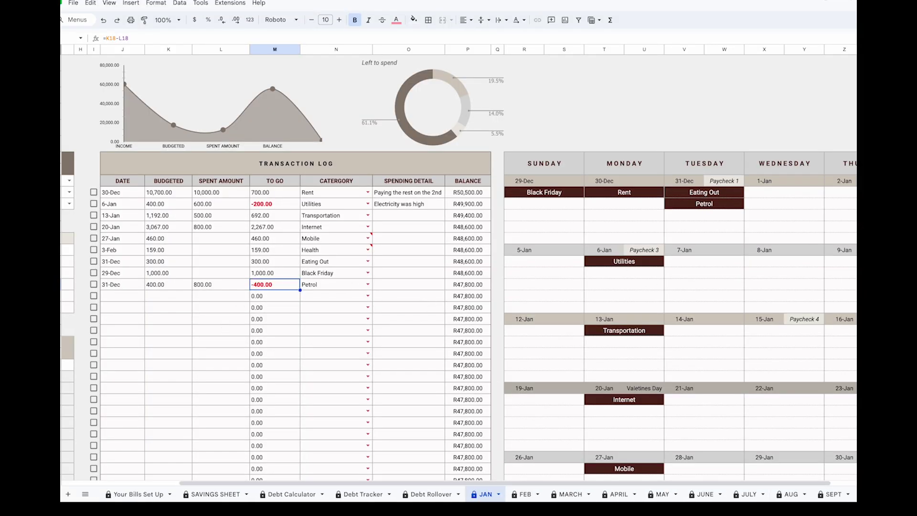
scroll(334, 494, left, 4)
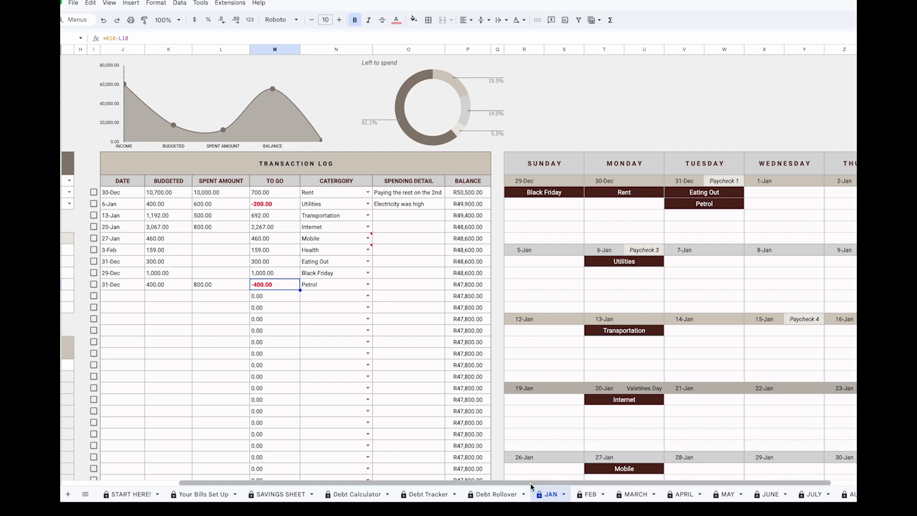
drag(531, 483, 391, 468)
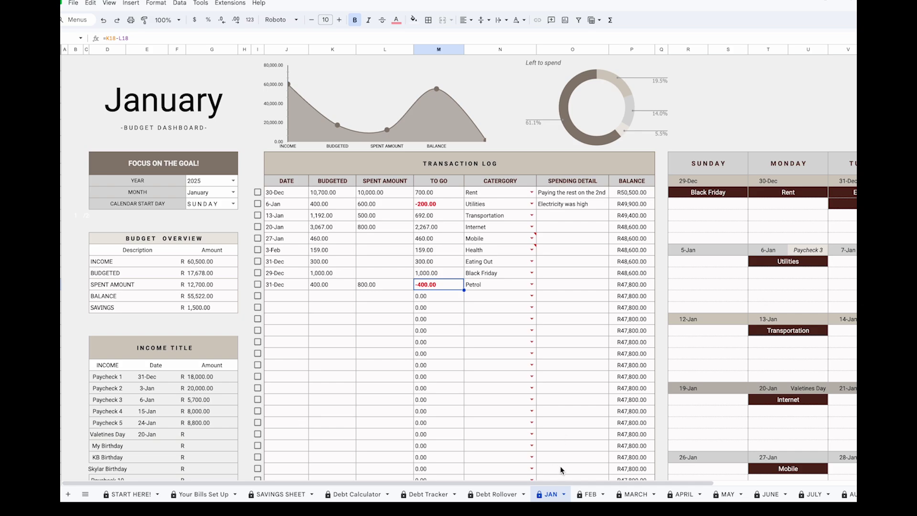
scroll(334, 452, down, 1)
scroll(354, 454, down, 1)
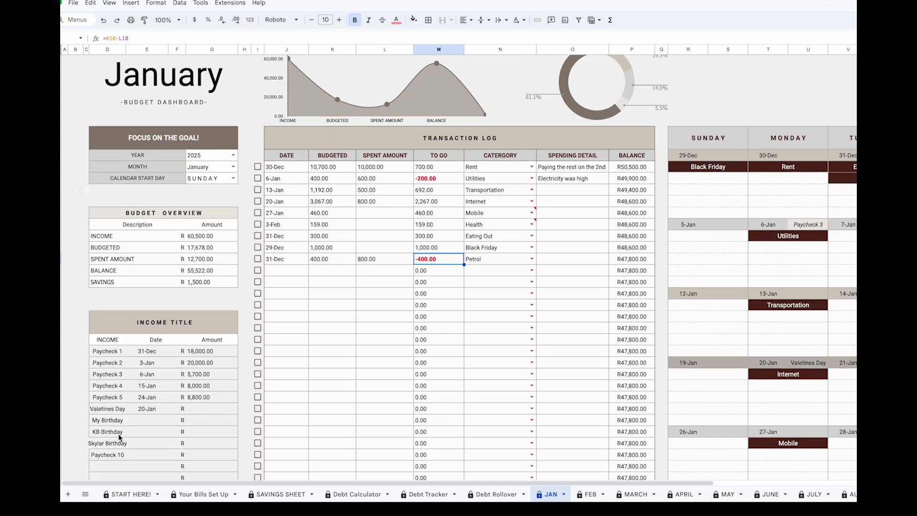
- Enter the birthday as the date of the My Birthday row in January's income table
click(114, 412)
key(Down)
key(Down)
key(Down)
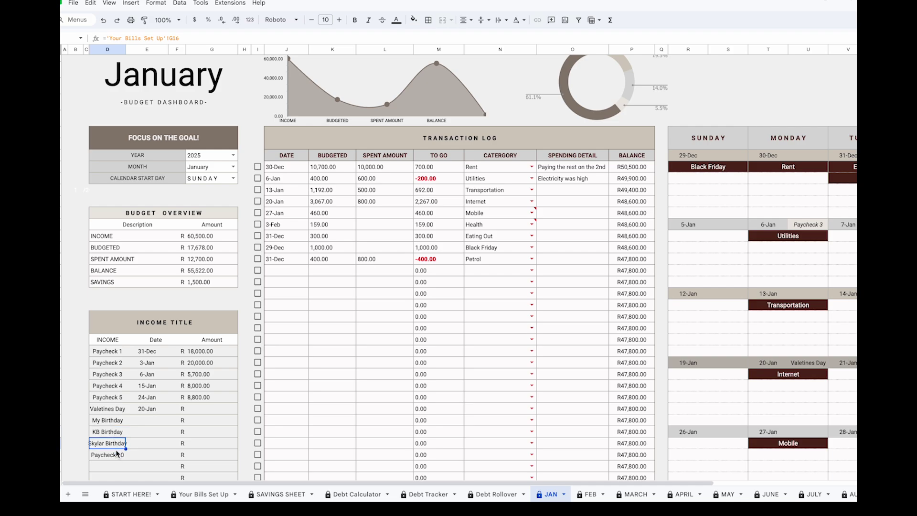
double_click(142, 421)
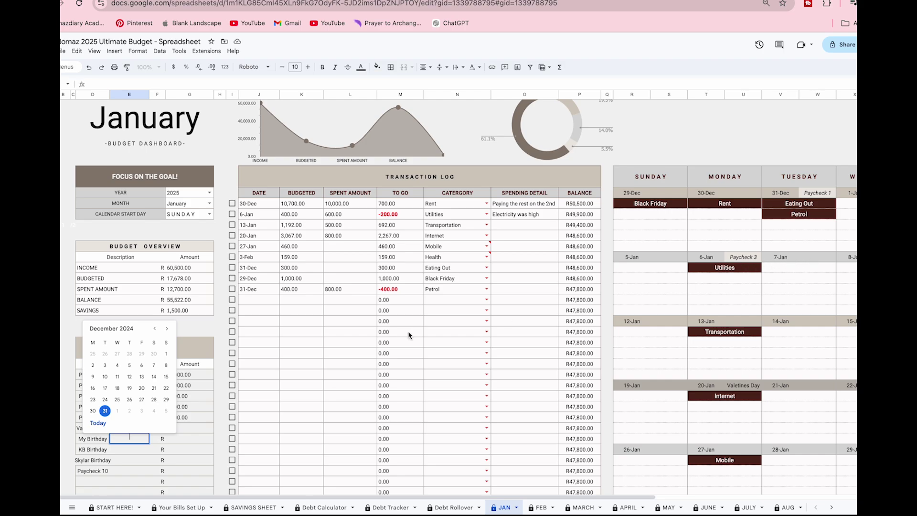
click(167, 330)
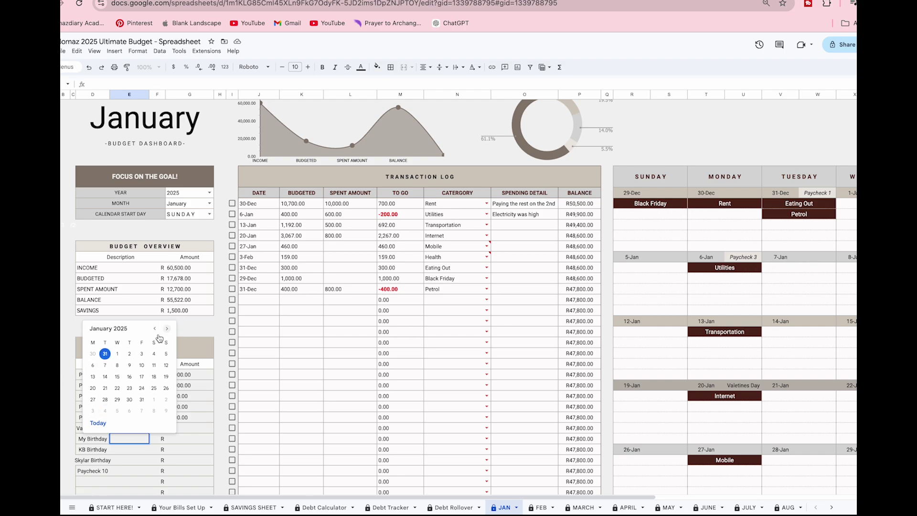
click(105, 365)
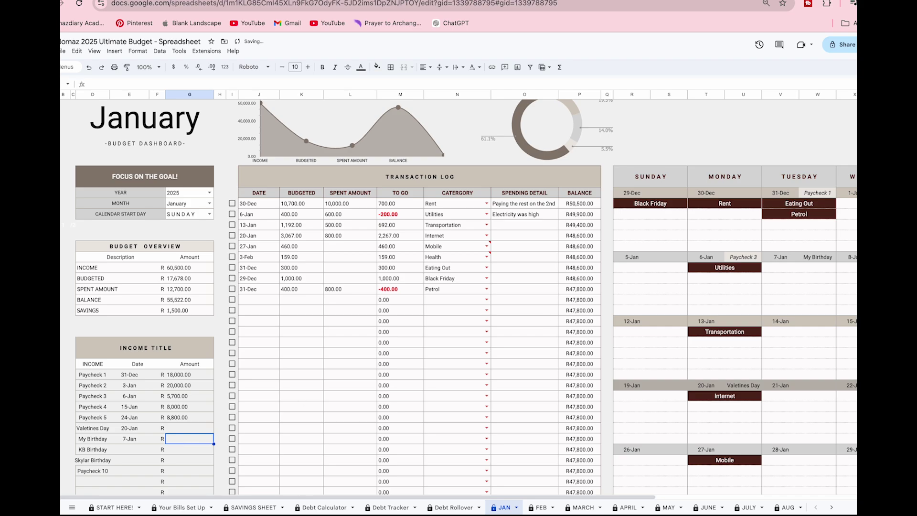
- Compare the My Birthday and Paycheck 3 entries in the January calendar, including the space below the birthday
click(812, 258)
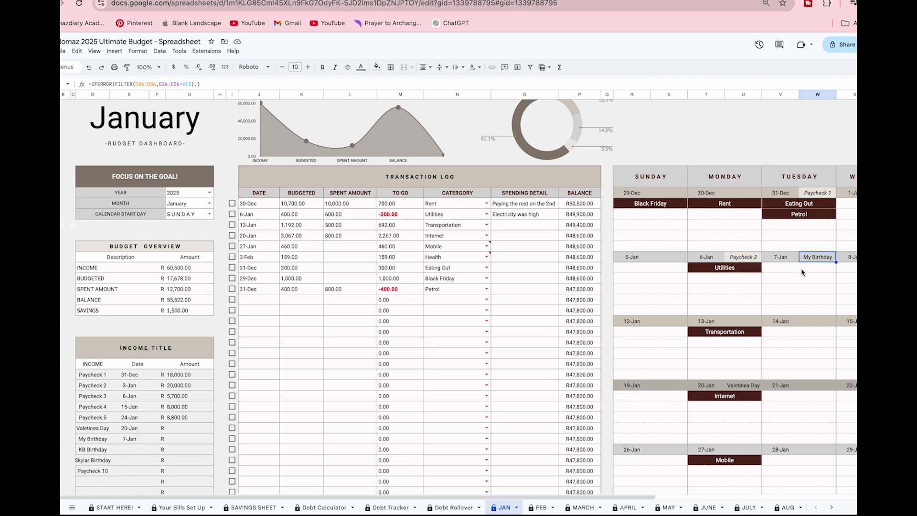
click(745, 258)
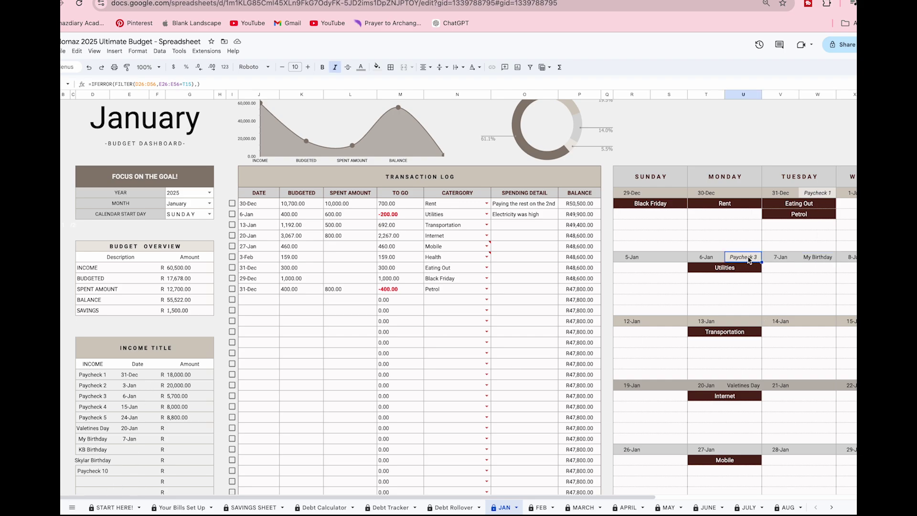
click(793, 270)
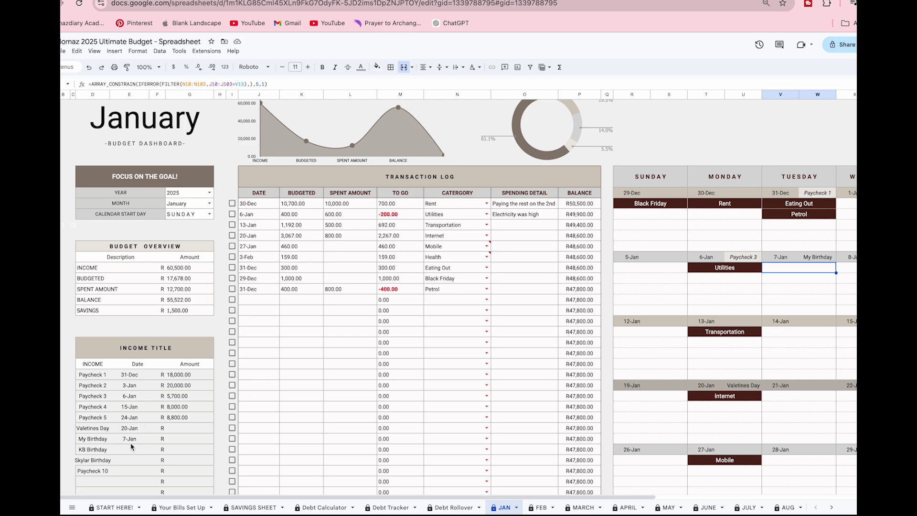
- Go back through the debt, savings and bills setup sheets to the START HERE! instructions
click(457, 507)
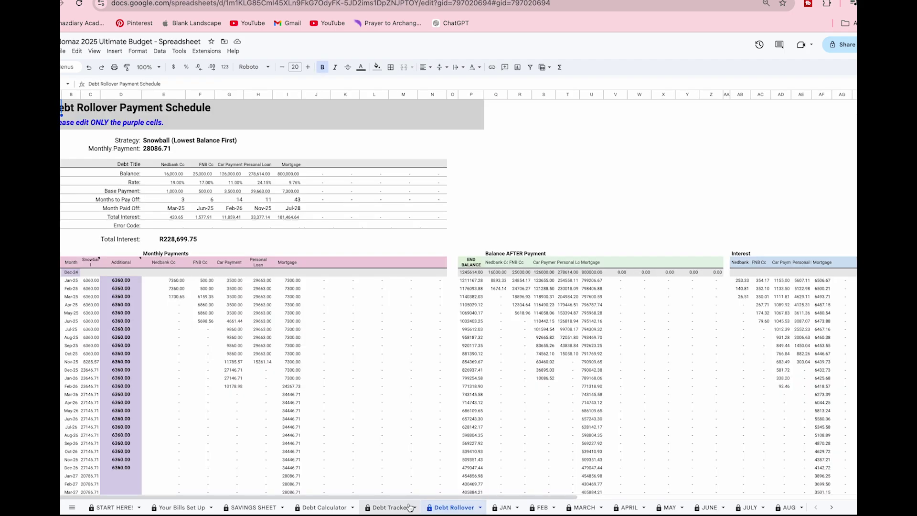
click(404, 507)
click(325, 507)
click(253, 507)
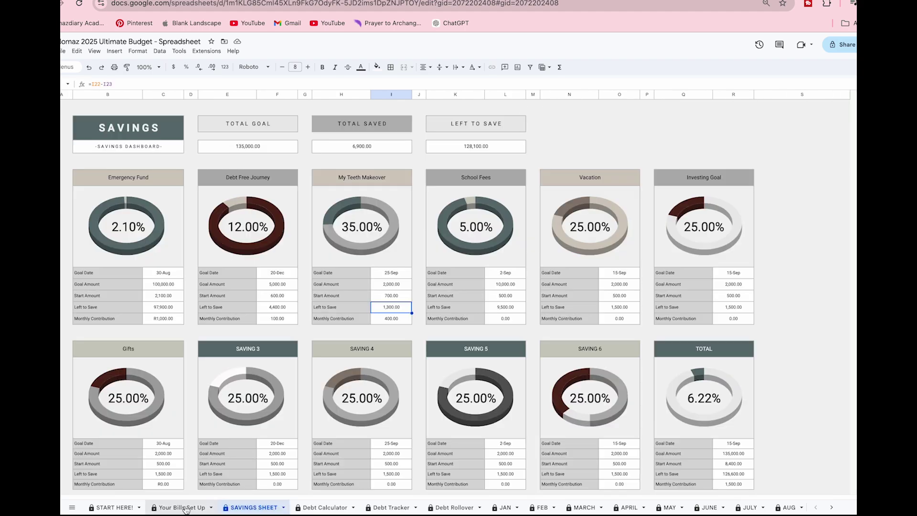
click(183, 507)
click(114, 507)
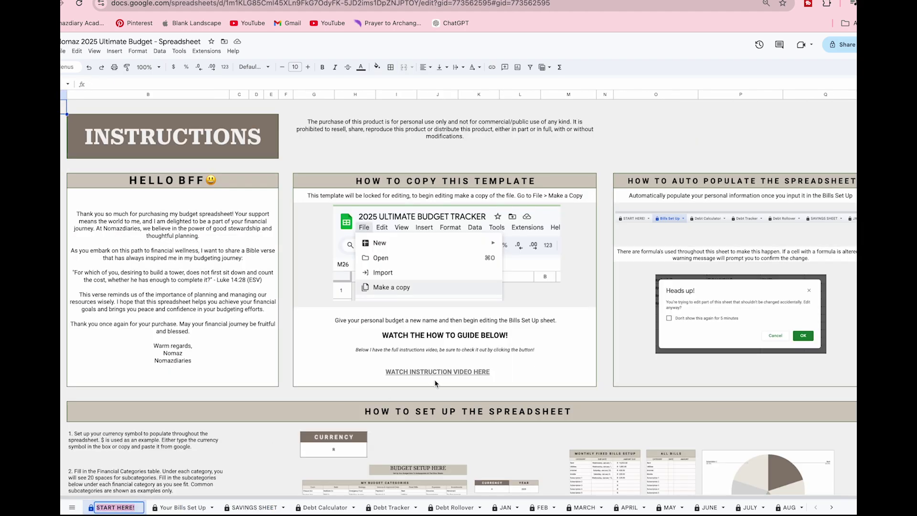